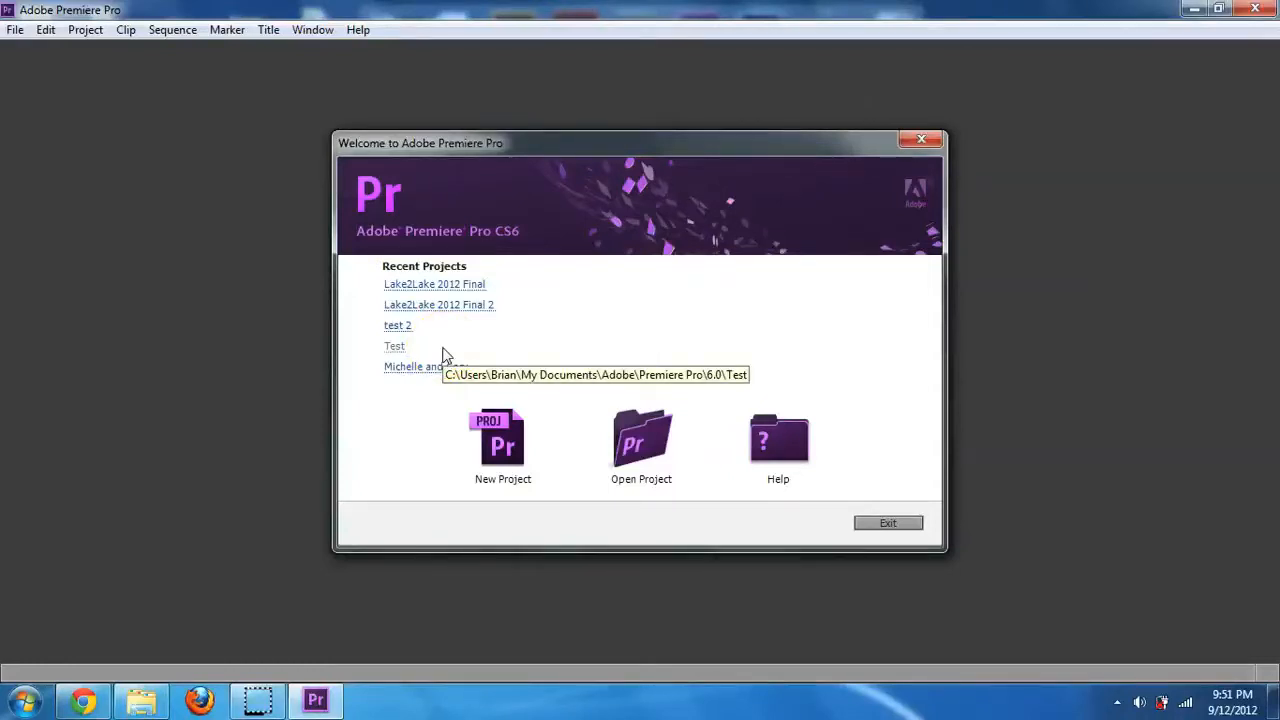
Create a new project named Example with the DV capture format, keeping the scratch disks the same as the project.
click(505, 434)
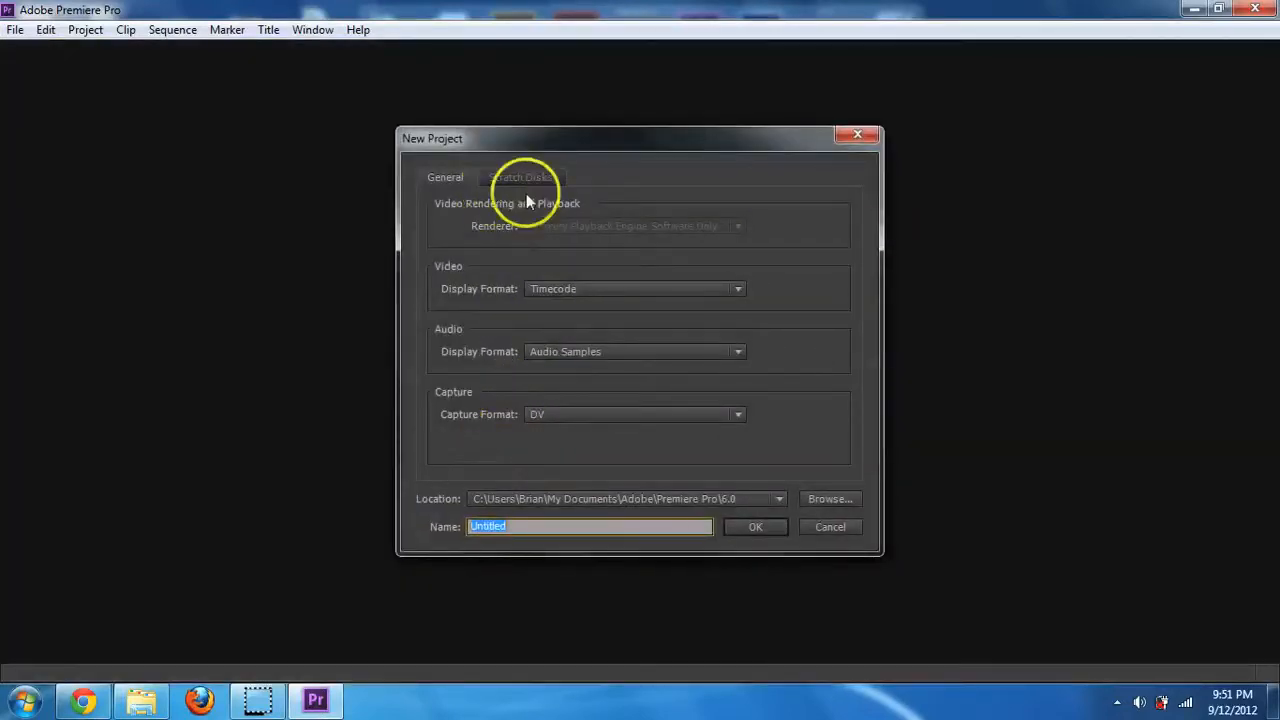
click(563, 414)
click(560, 430)
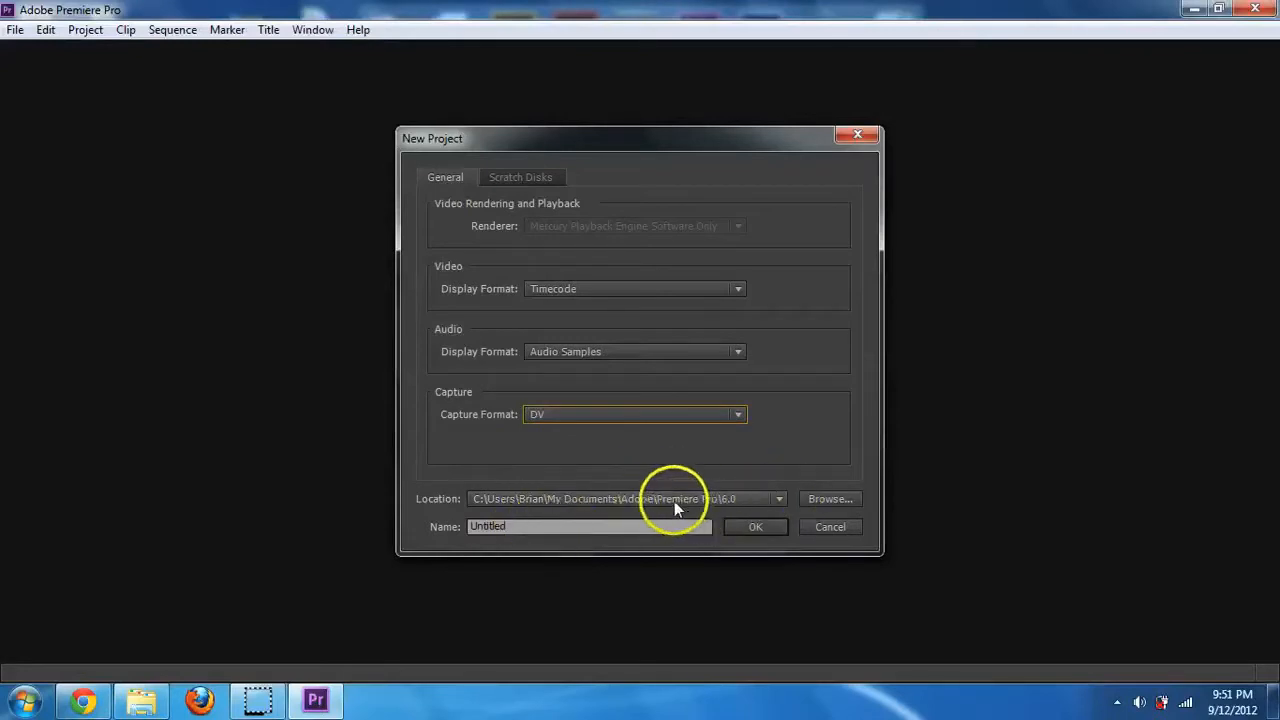
drag(523, 528, 410, 530)
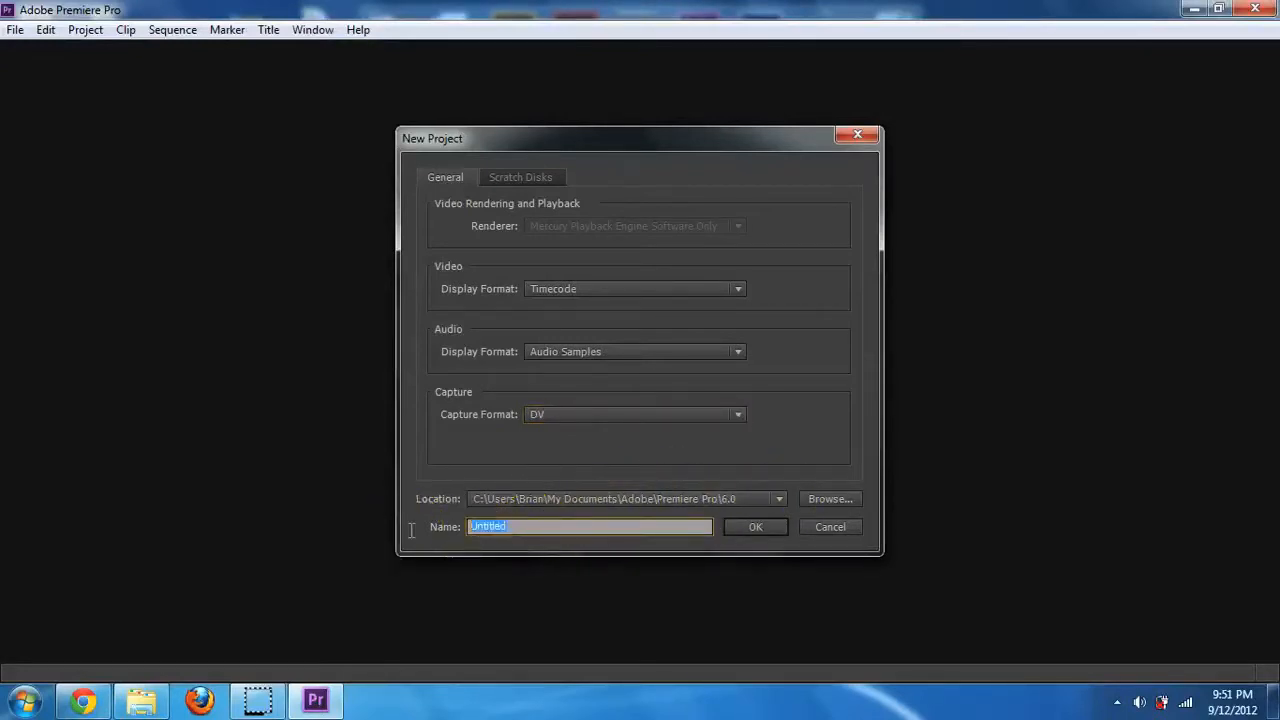
text(Example)
click(468, 173)
click(501, 178)
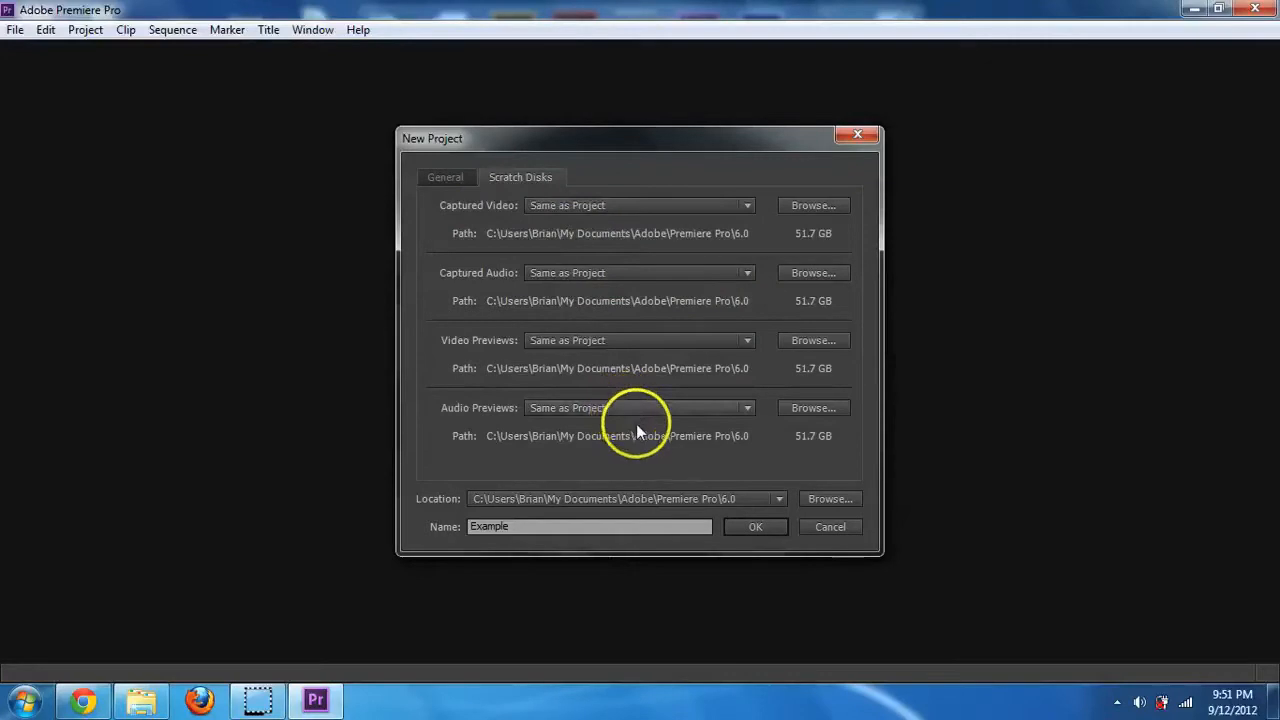
click(756, 527)
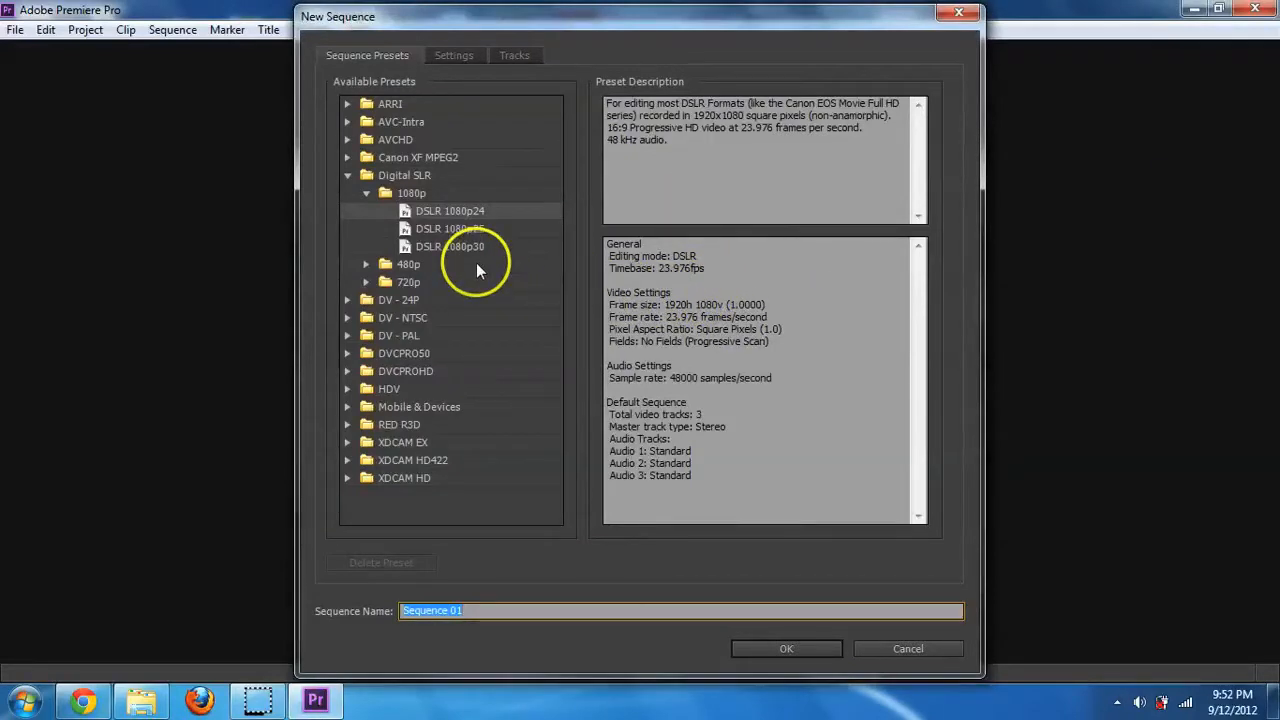
Choose the DSLR 1080p24 preset from the Digital SLR 1080p group for the new sequence.
click(370, 174)
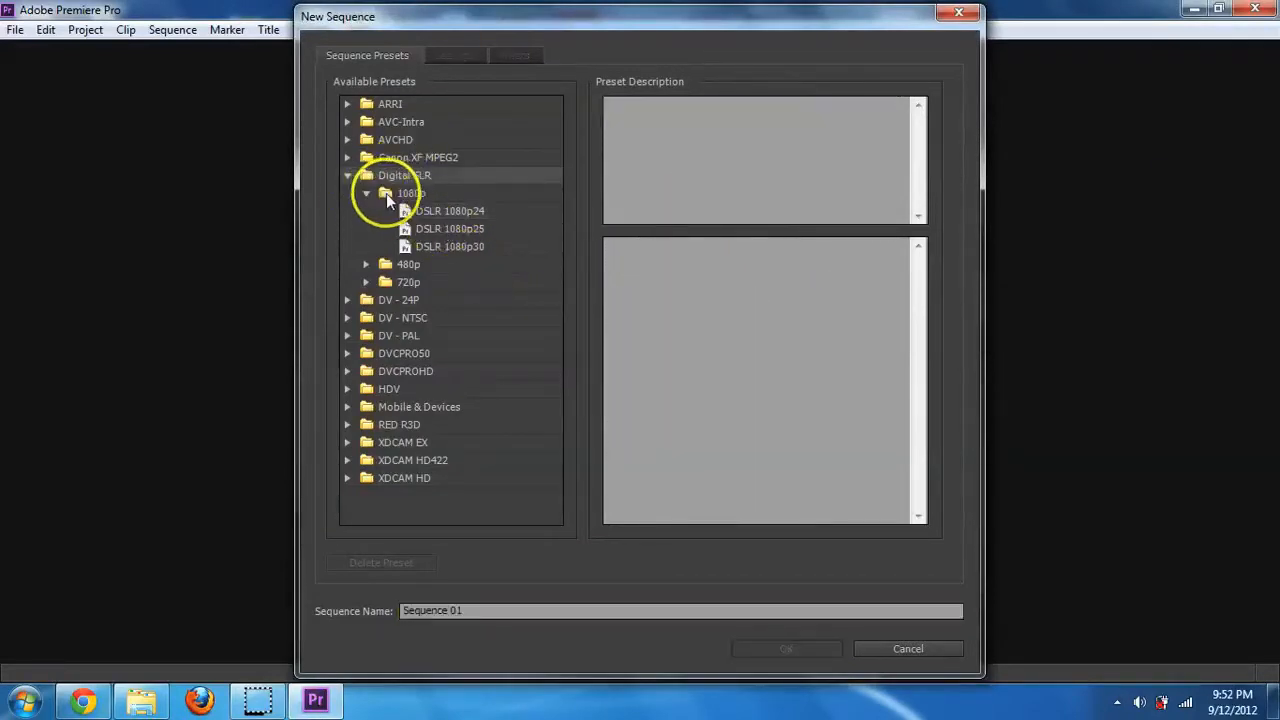
click(431, 214)
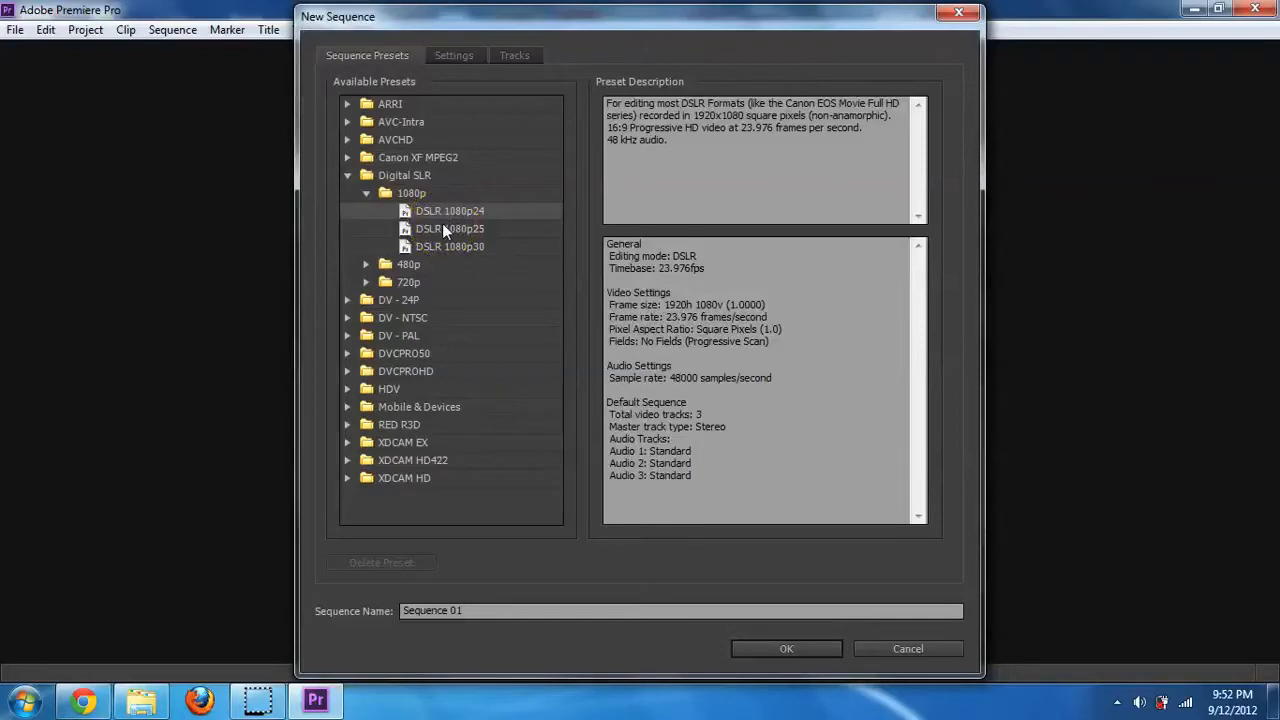
Examine the presets offered in the DV - 24P, DV - NTSC and AVCHD groups.
click(348, 303)
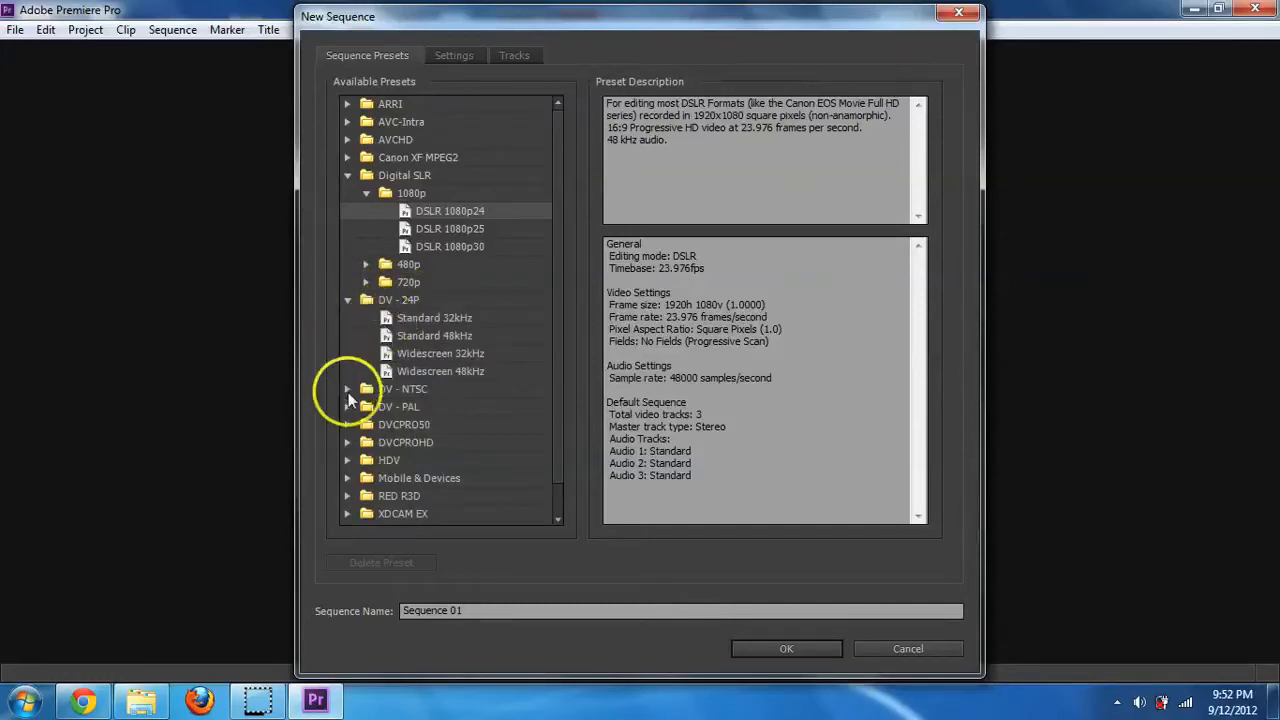
click(347, 389)
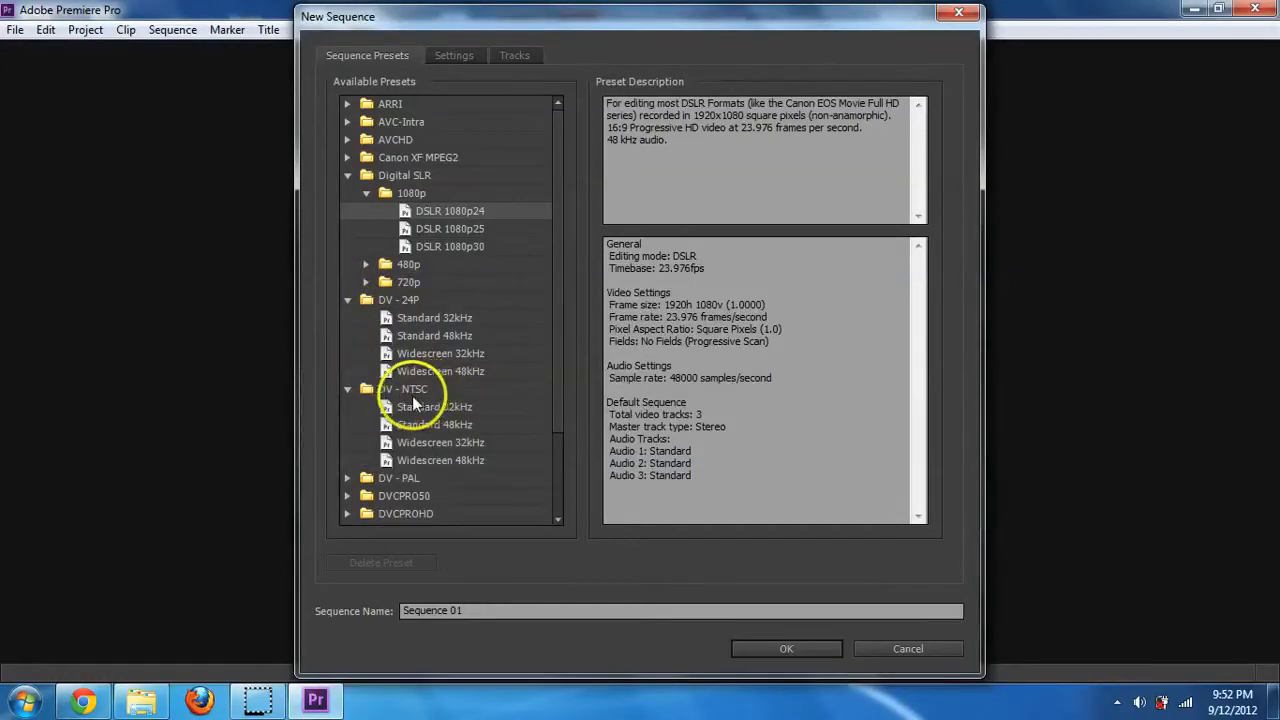
click(347, 389)
click(348, 300)
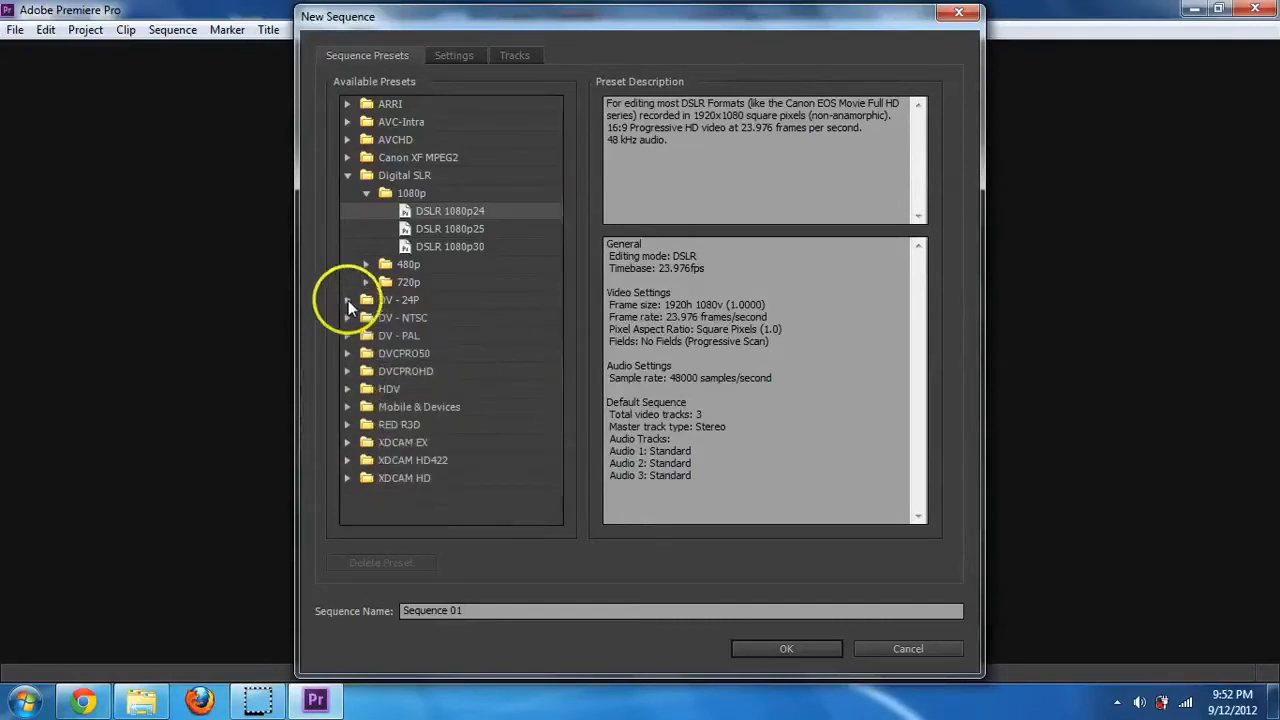
click(346, 140)
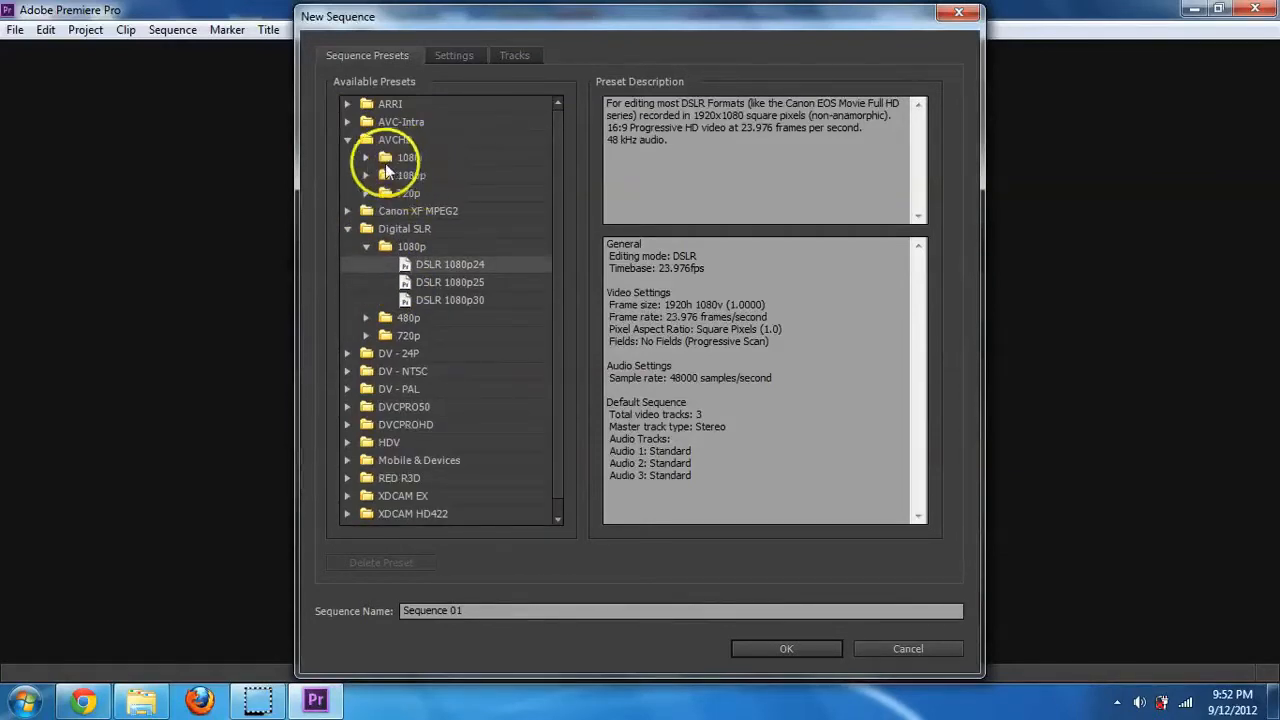
click(366, 158)
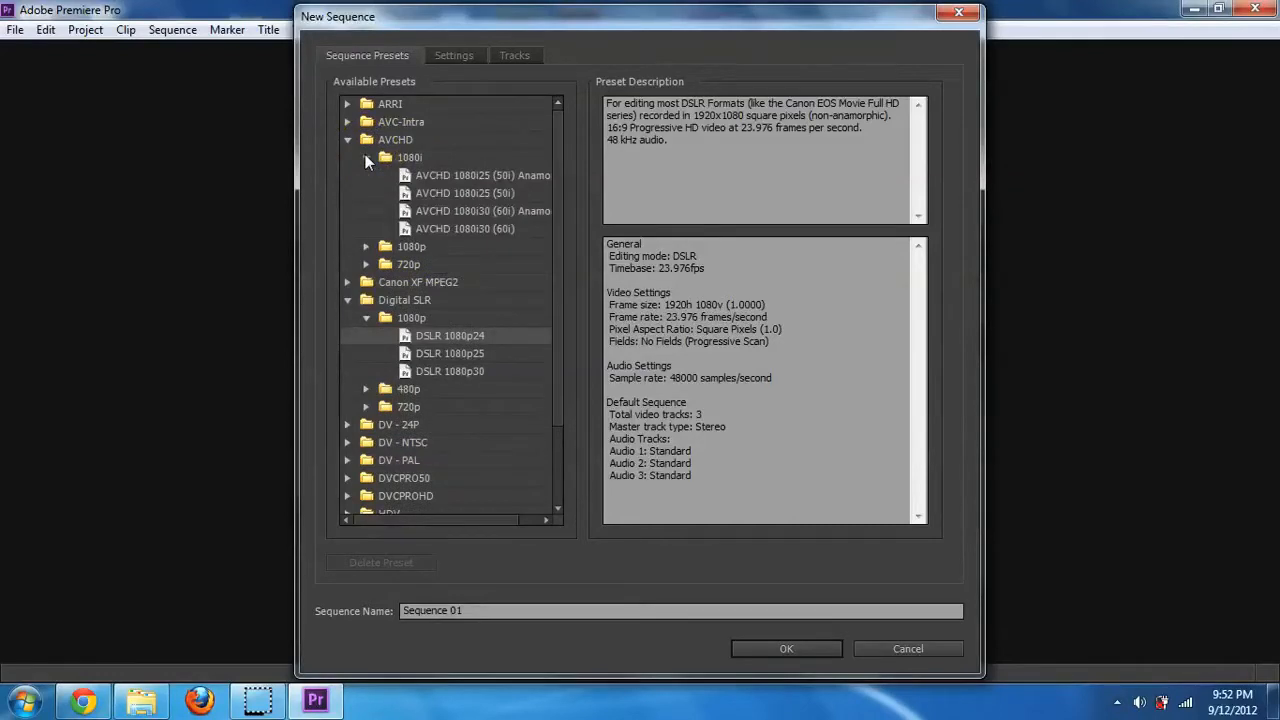
click(366, 158)
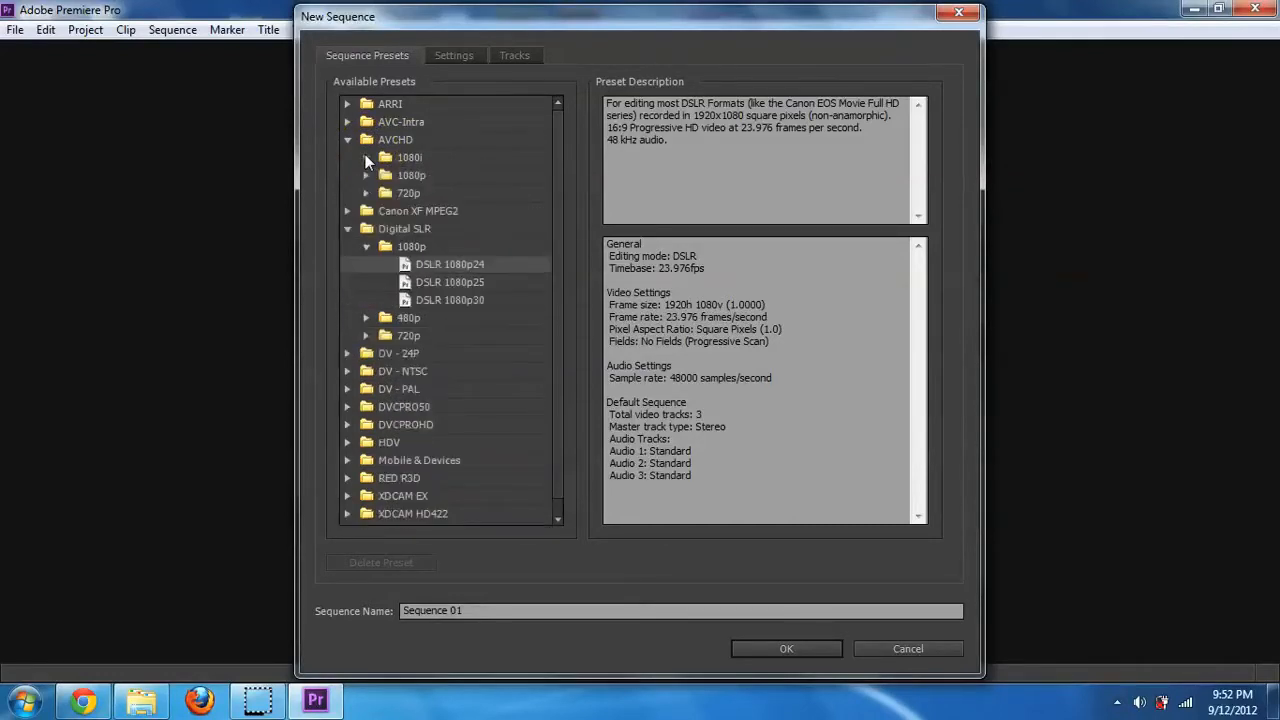
click(347, 140)
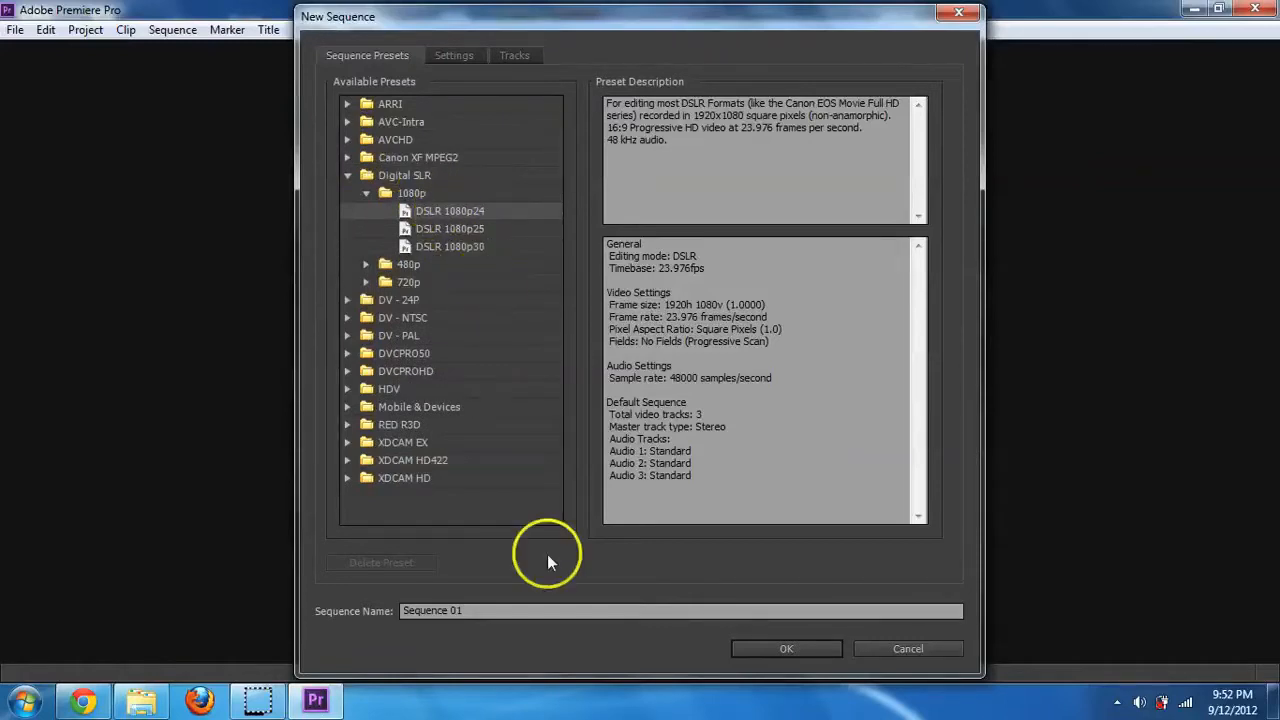
Review the sequence's detailed settings and create it with the name Sequence 01.
click(451, 57)
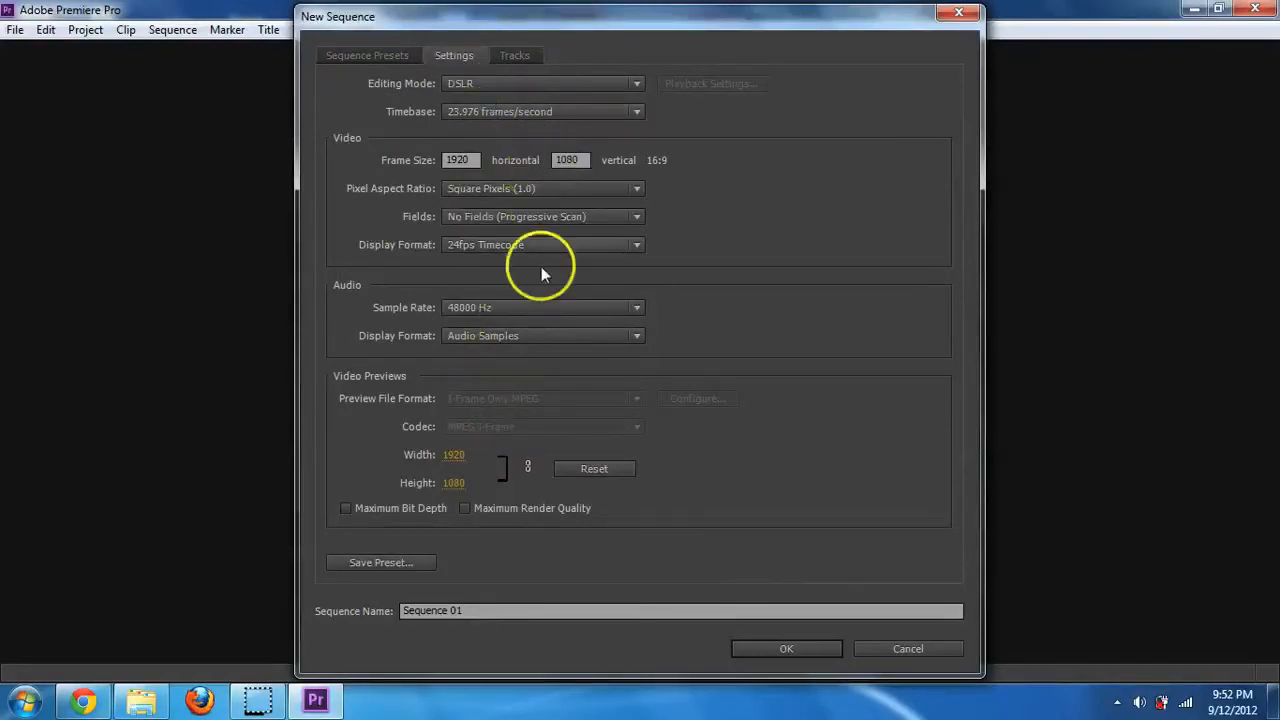
click(755, 648)
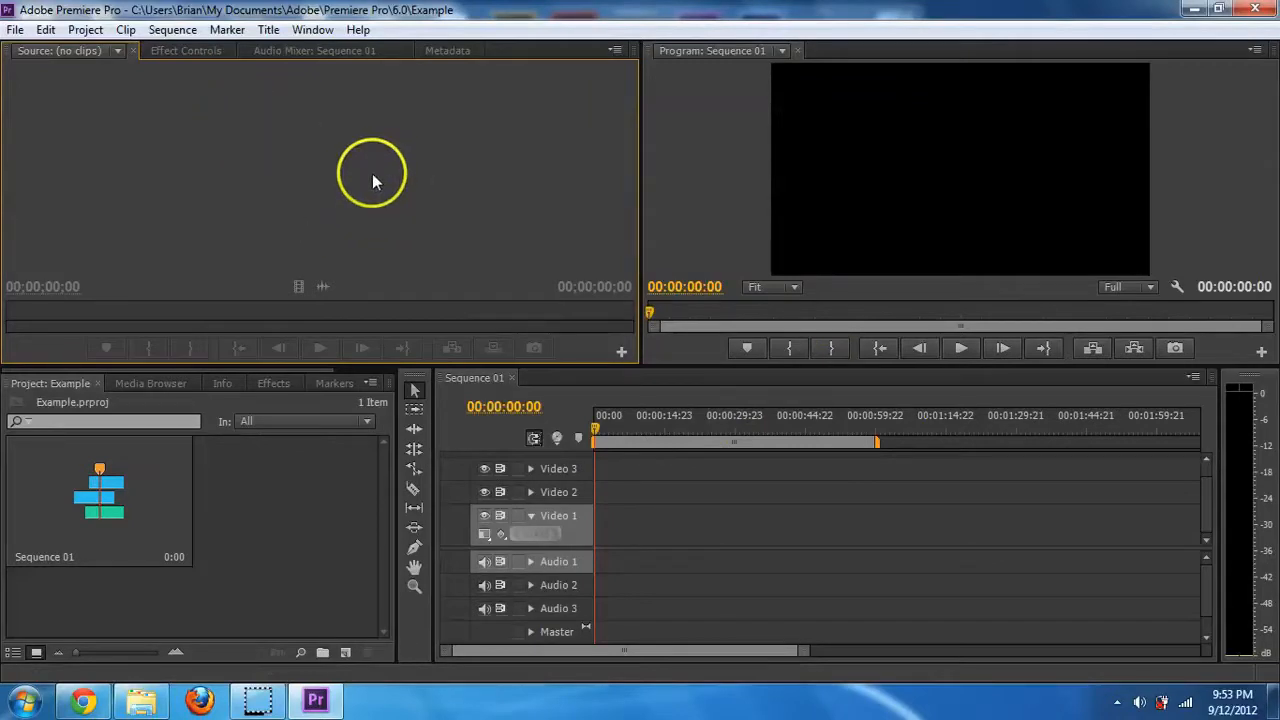
Import all six media files from the Examples folder in My Pictures into the project.
click(236, 524)
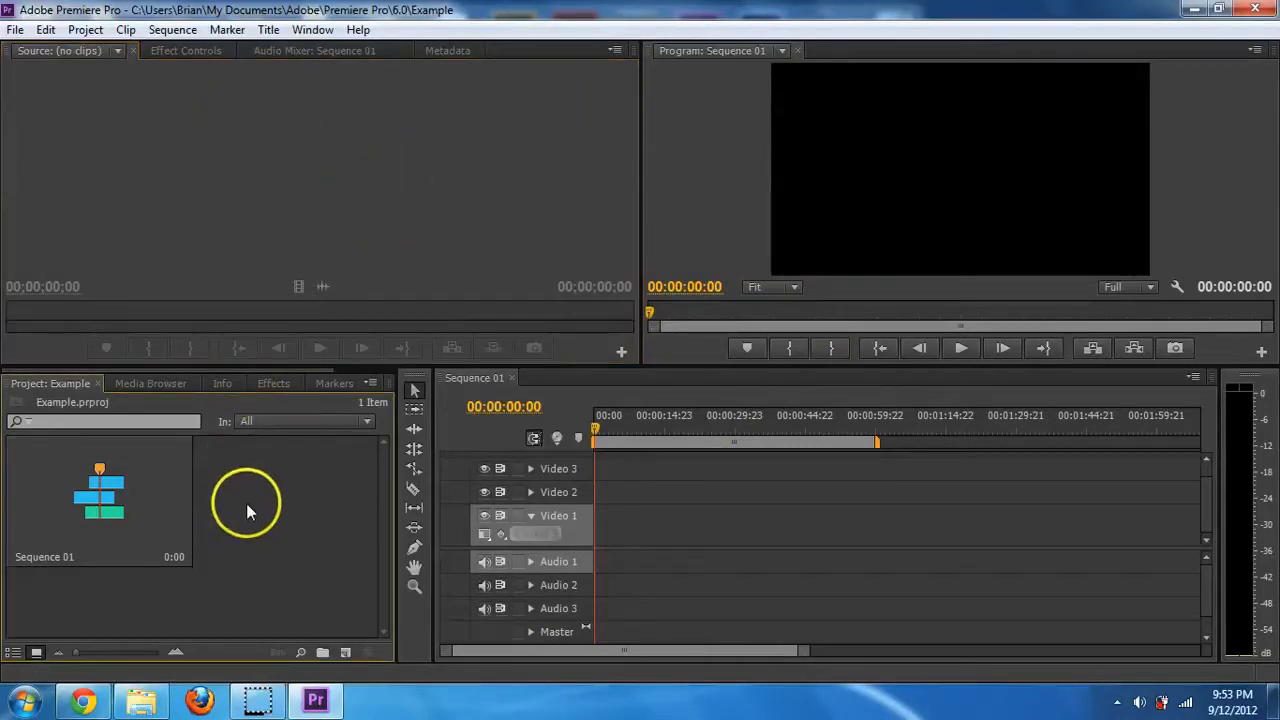
right_click(247, 507)
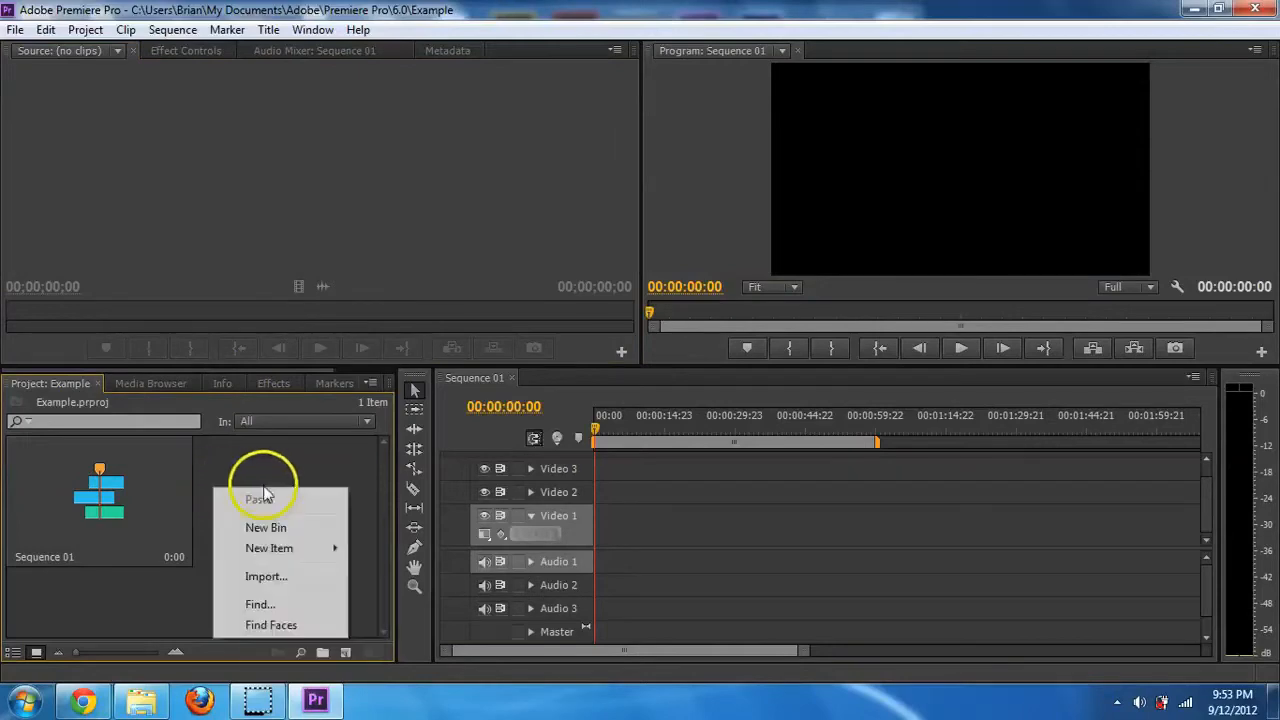
click(305, 575)
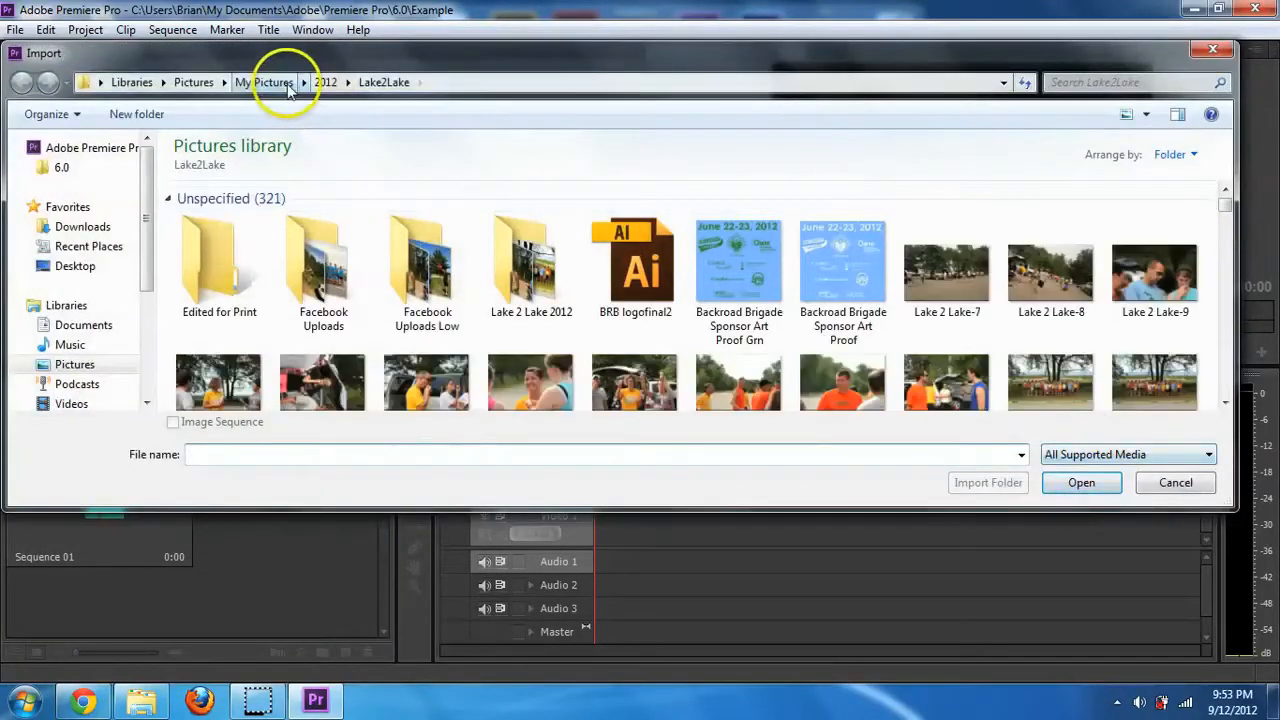
click(289, 87)
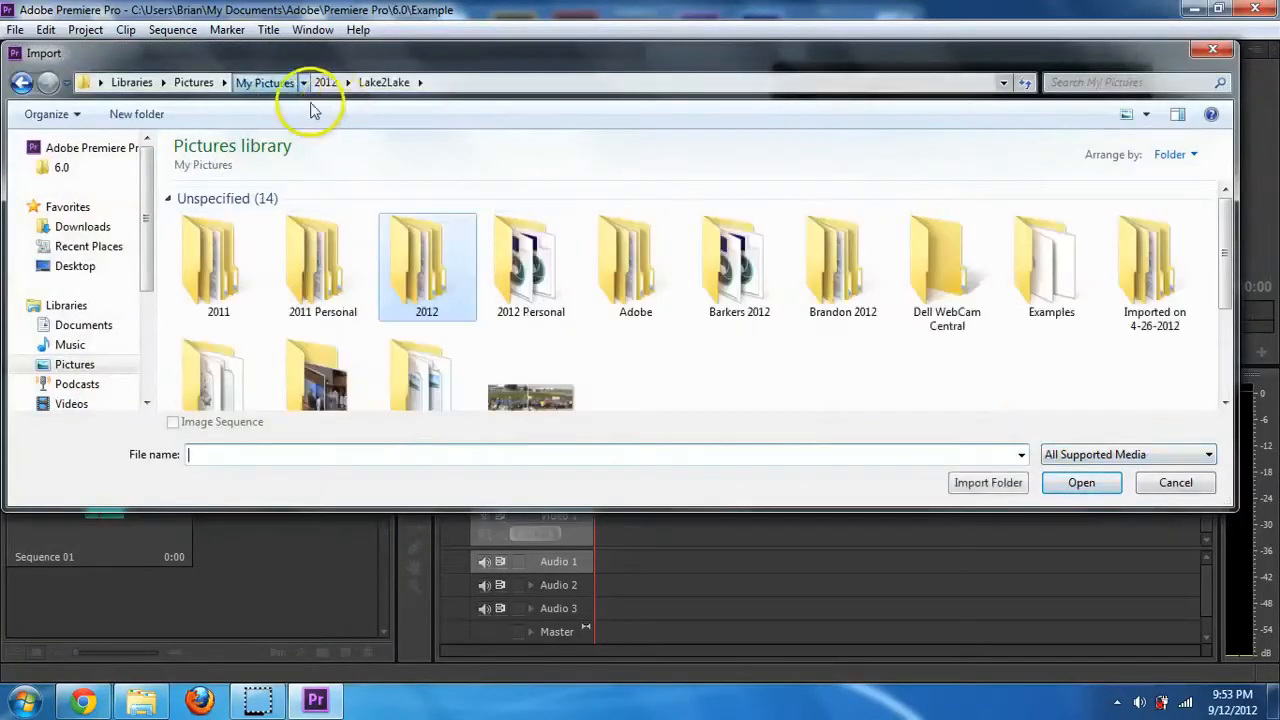
double_click(1068, 298)
click(218, 270)
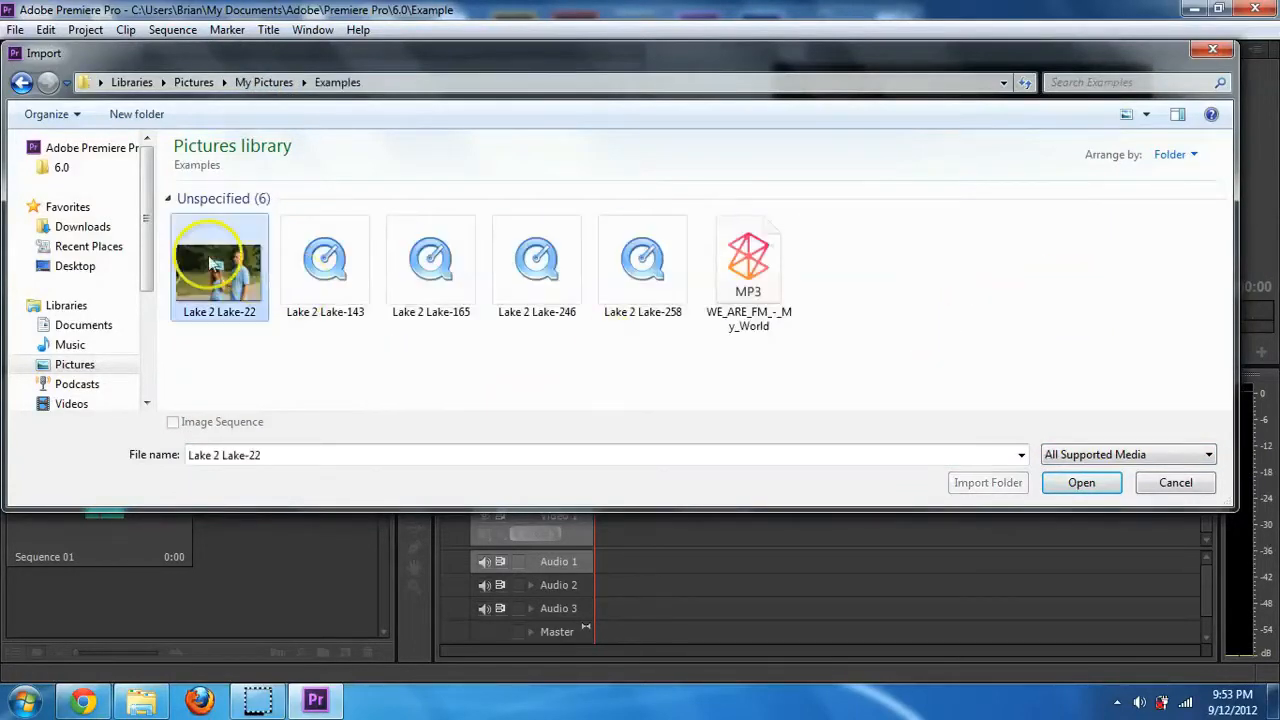
click(429, 265)
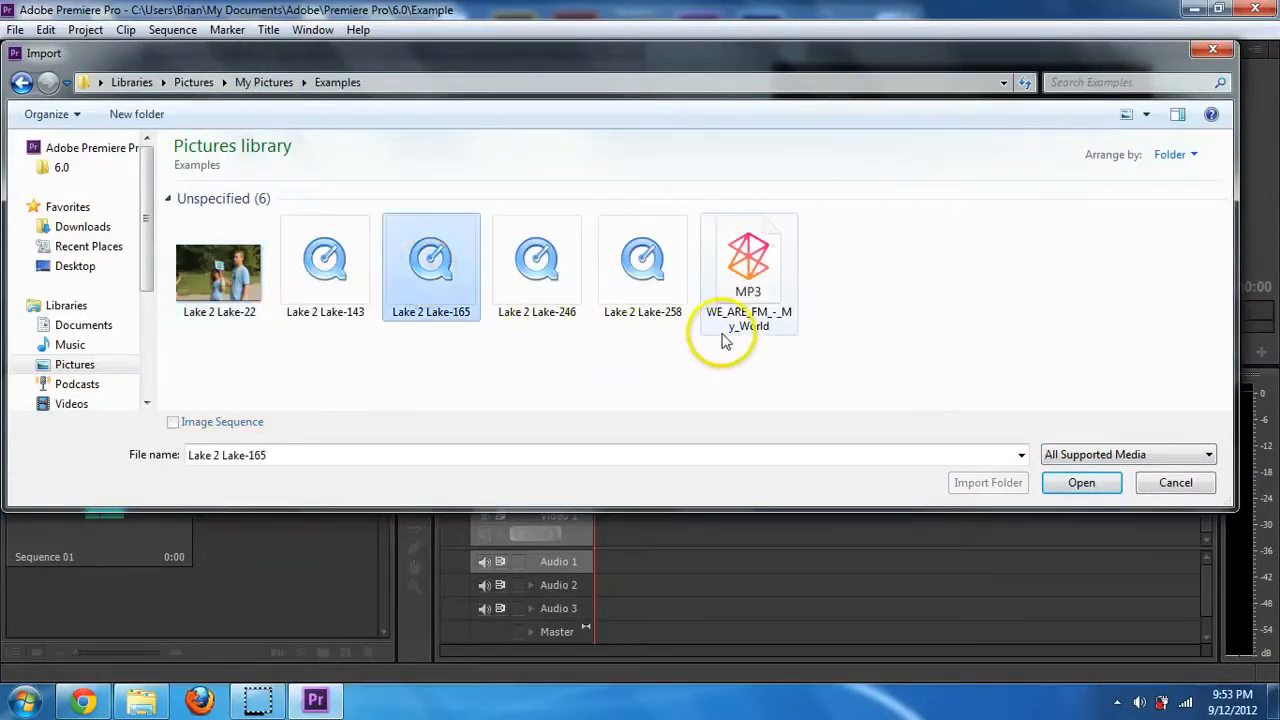
drag(812, 360, 224, 254)
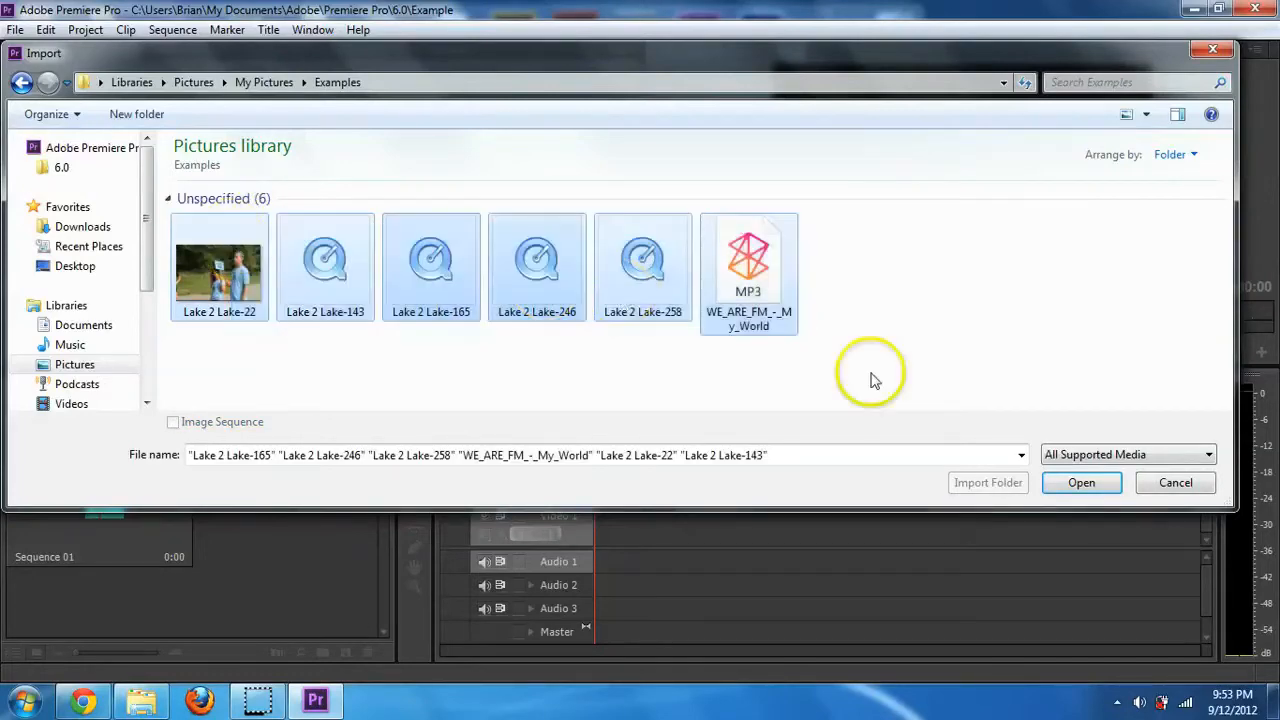
click(1081, 484)
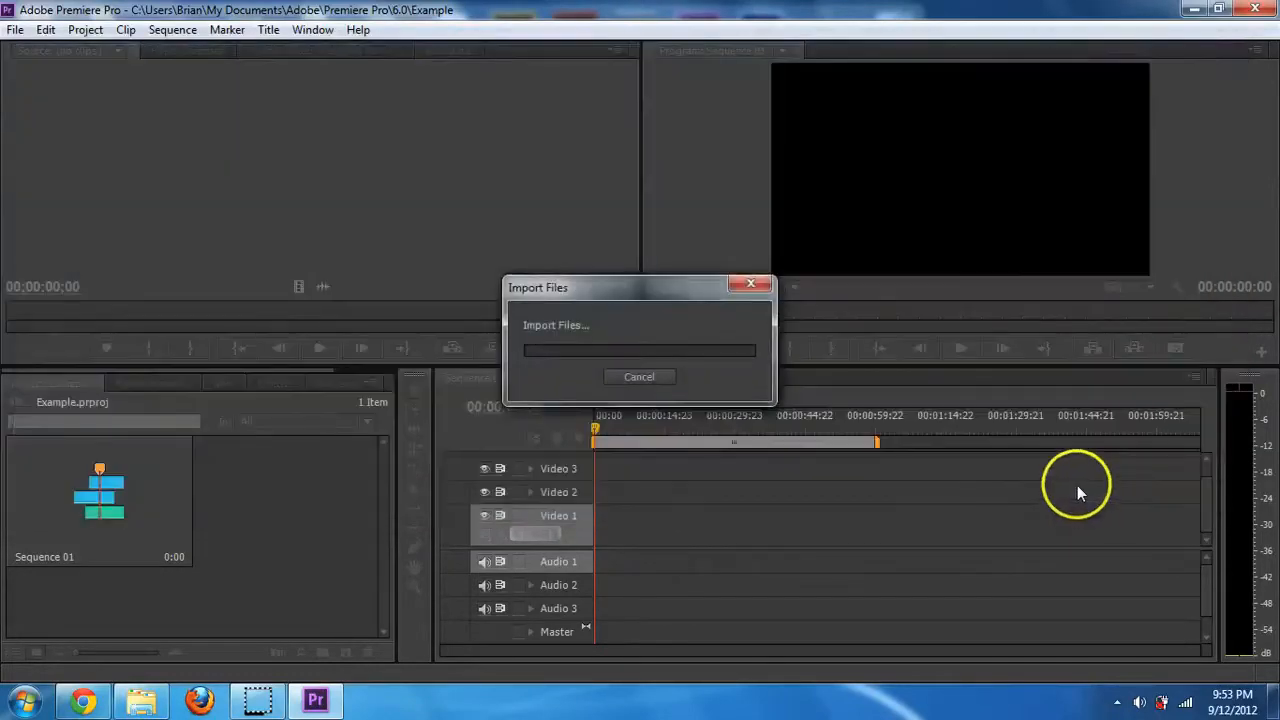
Look through the imported media and open Lake 2 Lake-143.MOV in the Source monitor.
click(295, 510)
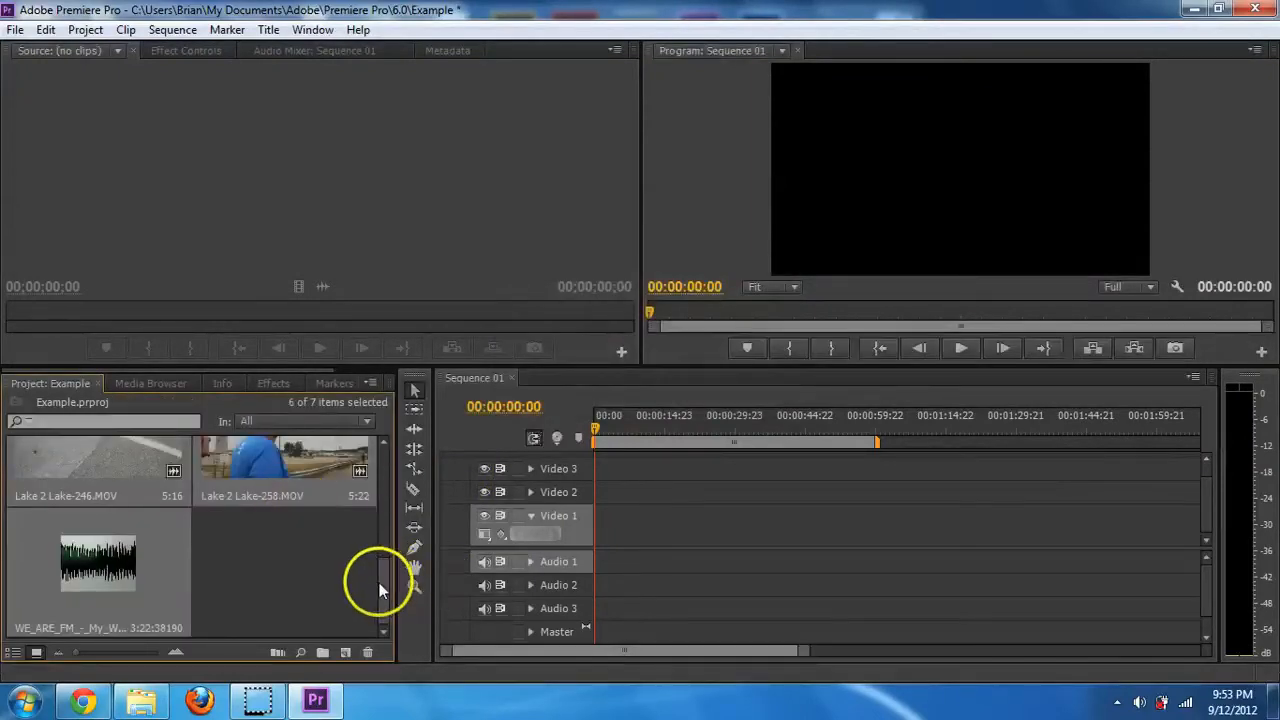
drag(380, 579, 135, 509)
click(64, 527)
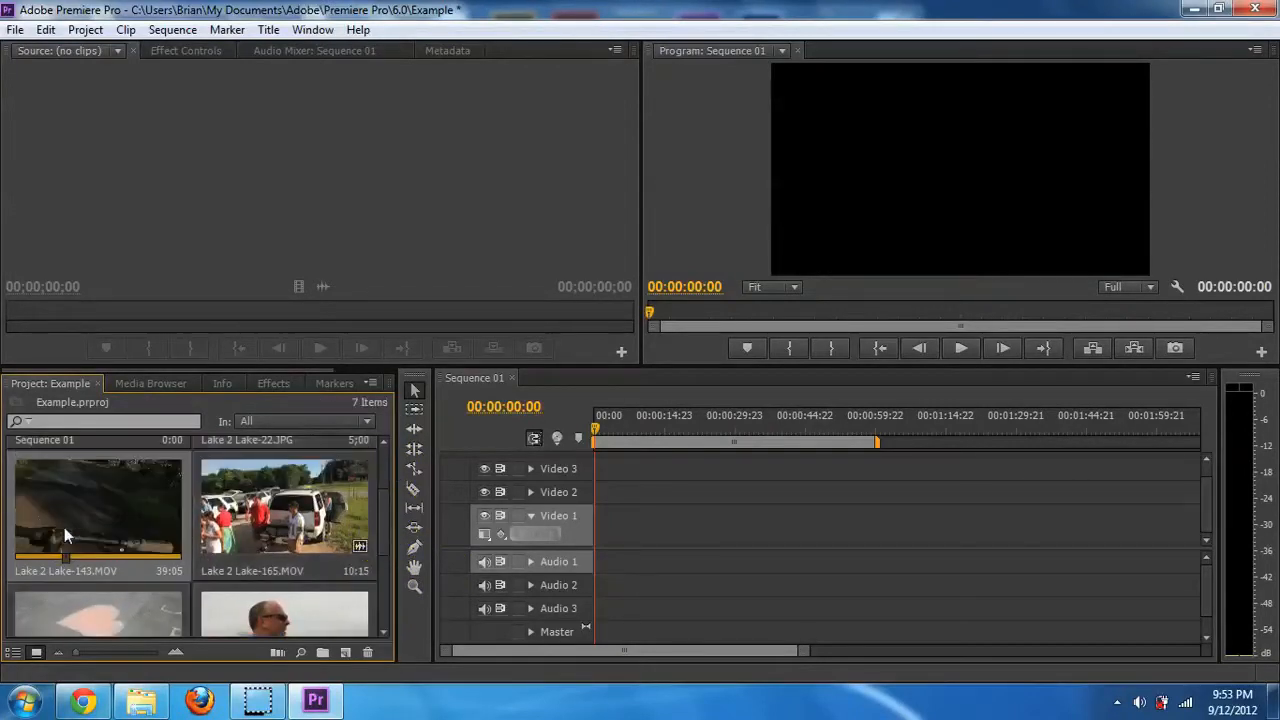
double_click(97, 507)
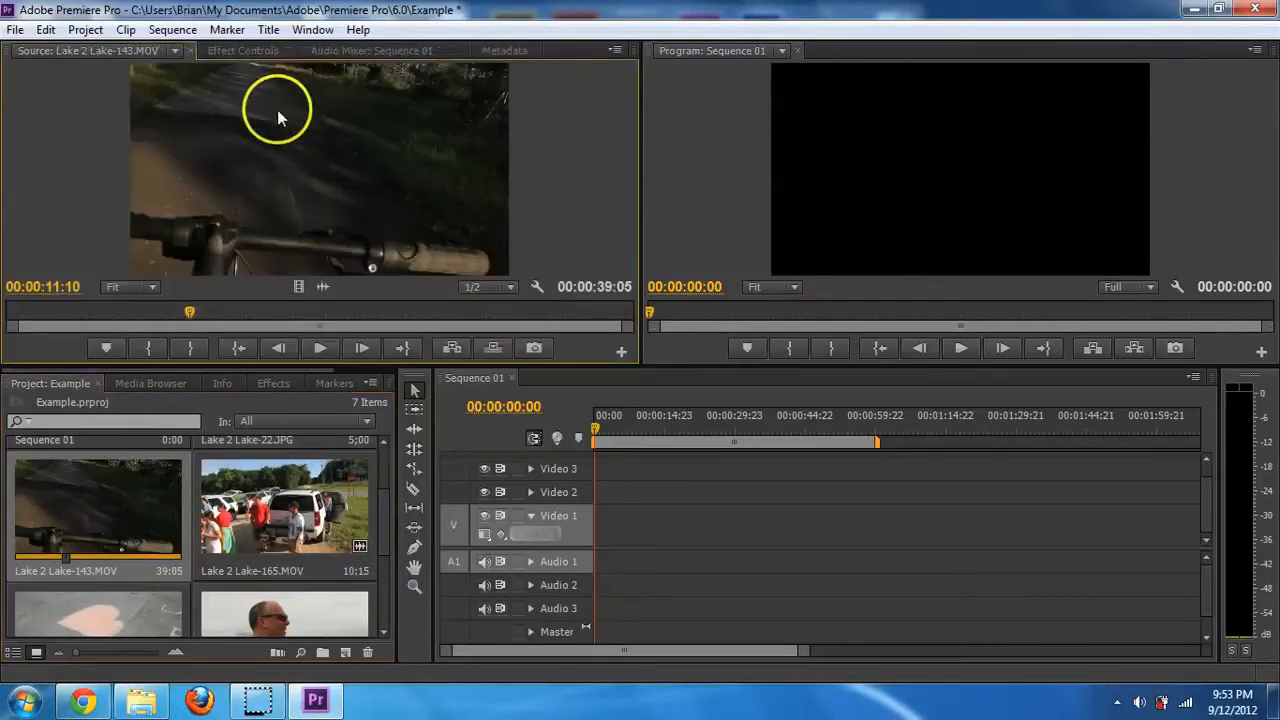
Mark the source clip's In point at 00:00:03:11 and its Out point at 00:00:06:13.
drag(191, 314, 49, 315)
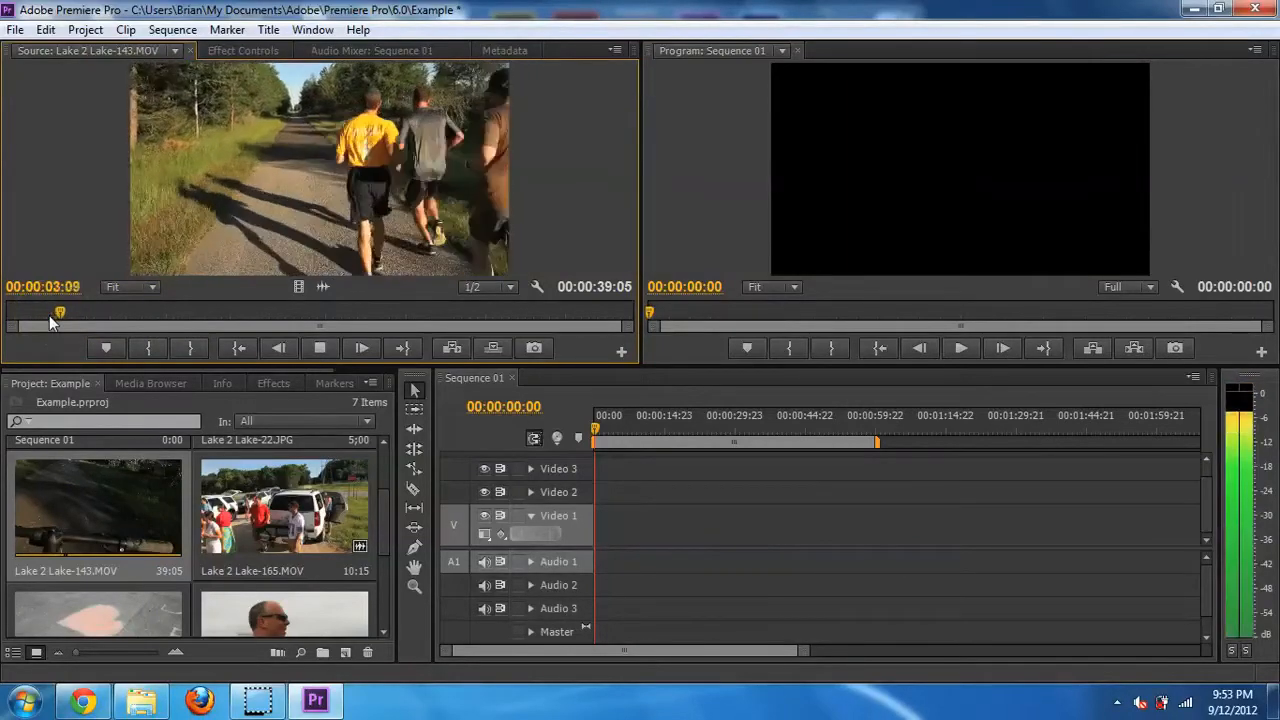
key(space)
key(i)
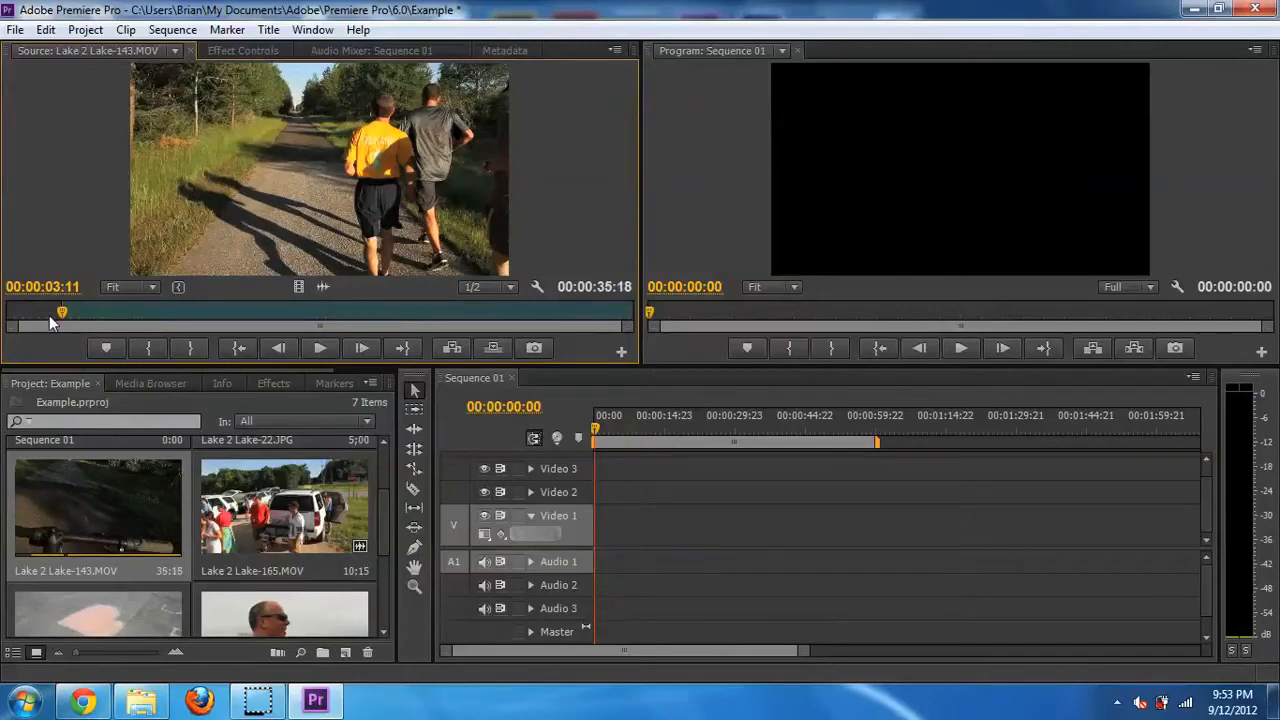
key(space)
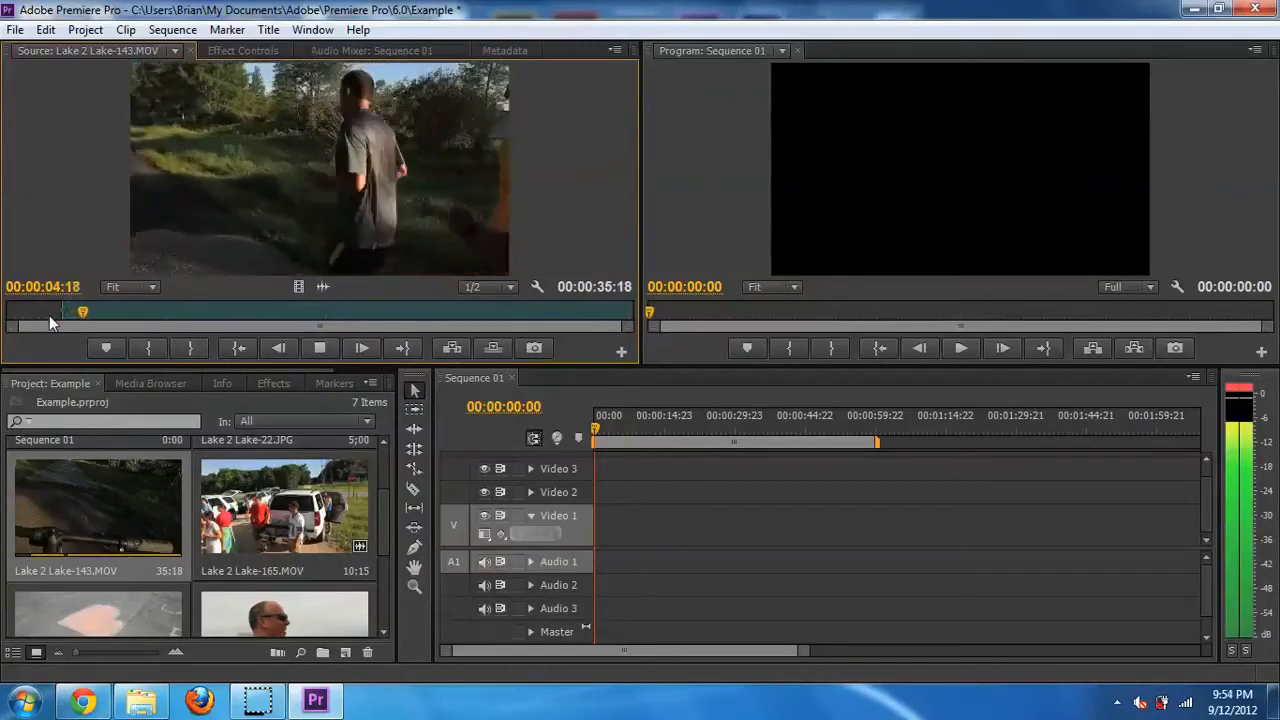
key(space)
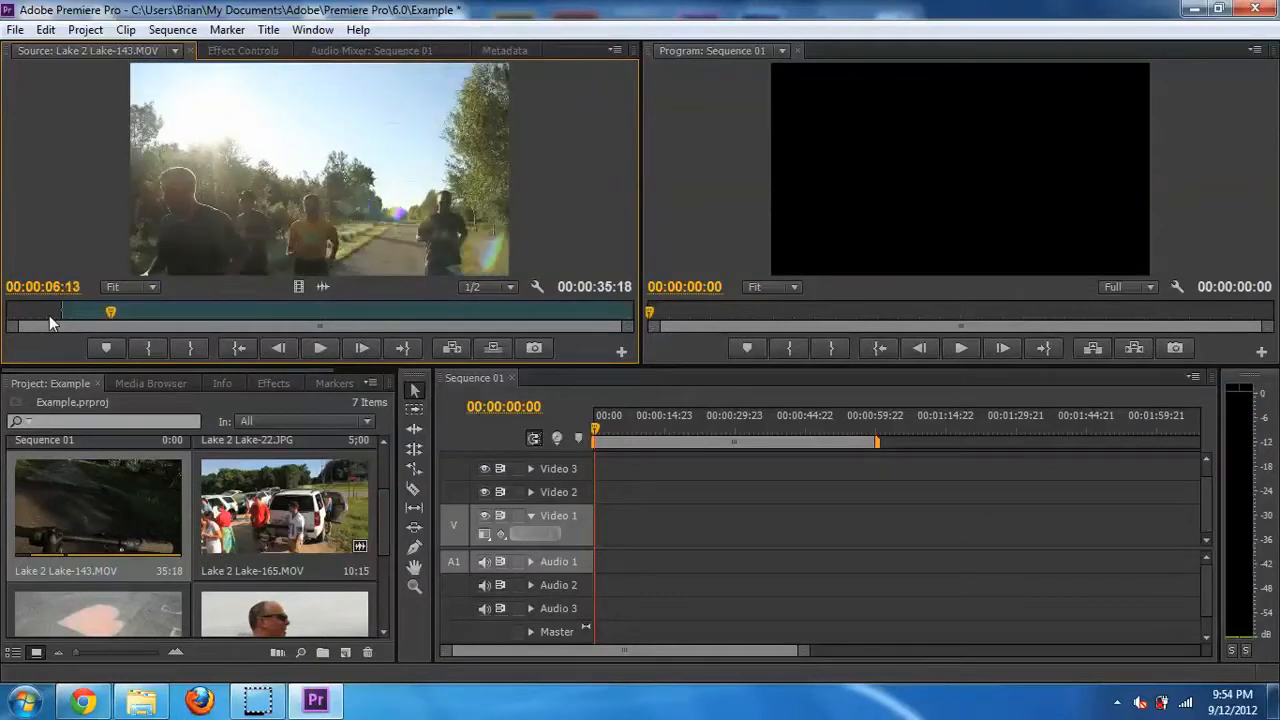
key(o)
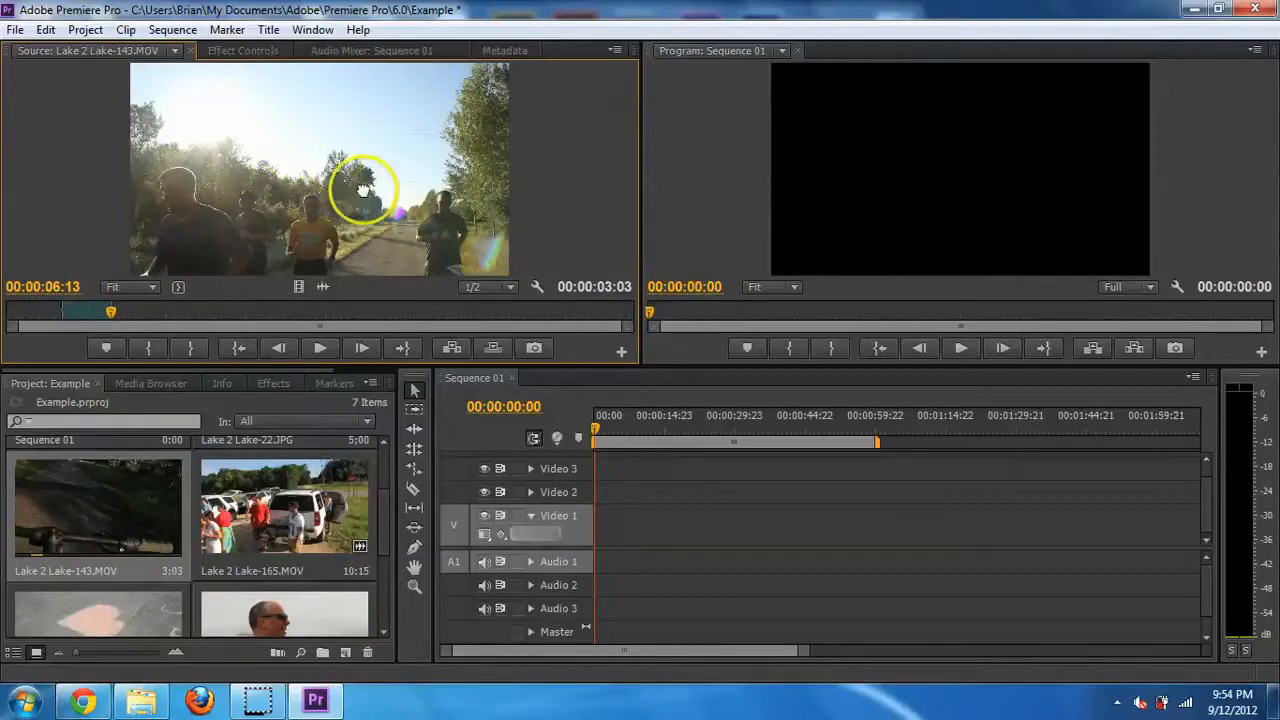
Place the marked section of Lake 2 Lake-143.MOV at the start of Video 1 and Audio 1 in Sequence 01.
drag(363, 190, 601, 532)
drag(807, 651, 637, 657)
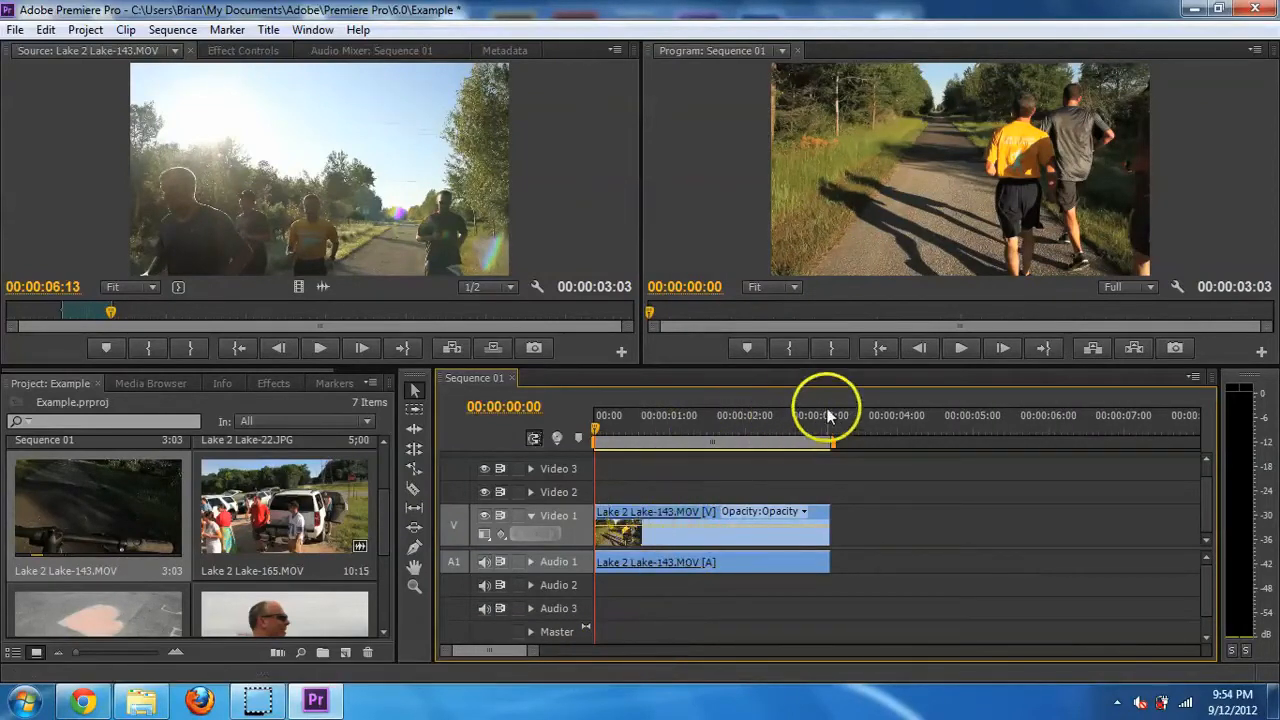
drag(529, 651, 581, 678)
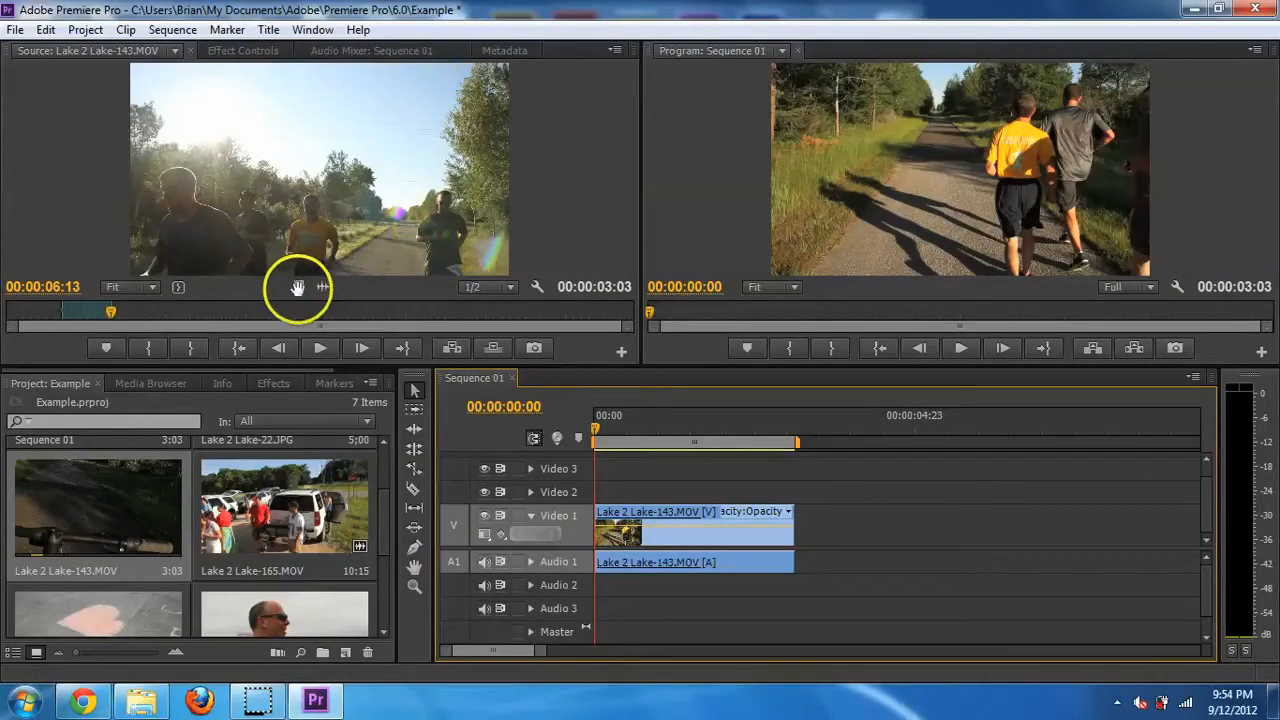
Delete the clip with audio from Sequence 01 and place only the video of the marked Lake 2 Lake-143.MOV section at the start of Video 1.
drag(297, 287, 765, 558)
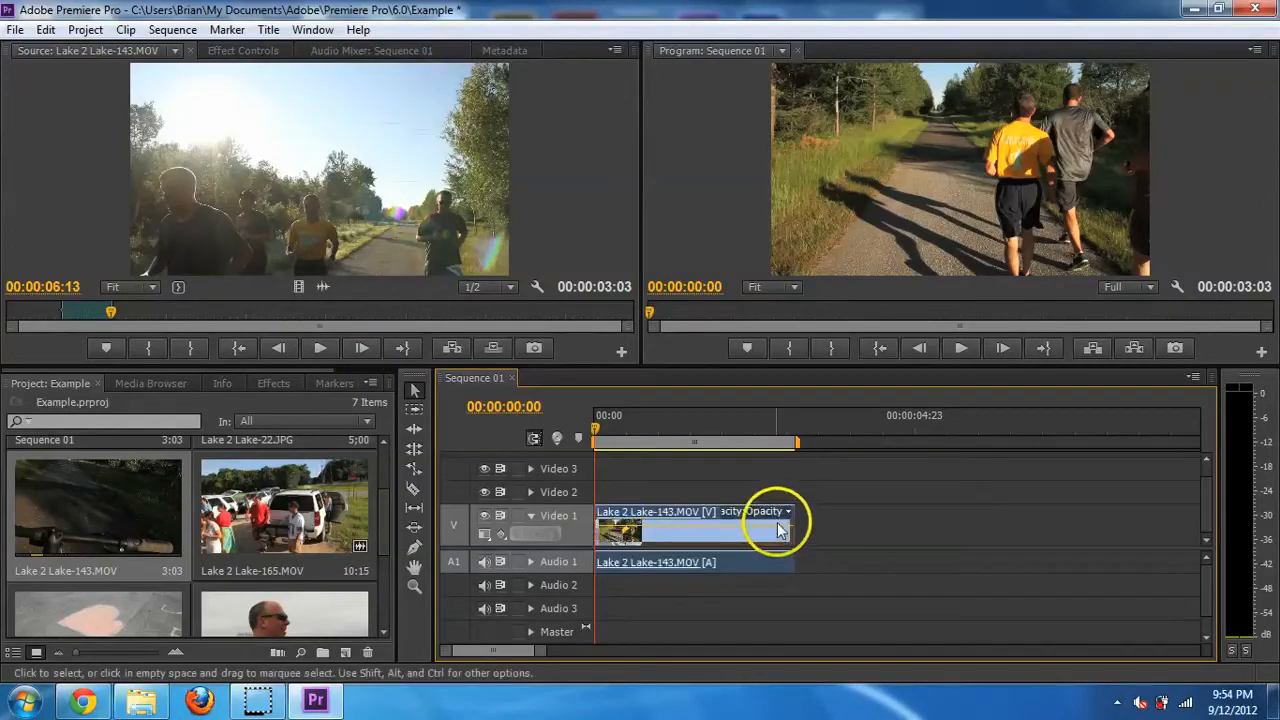
key(Delete)
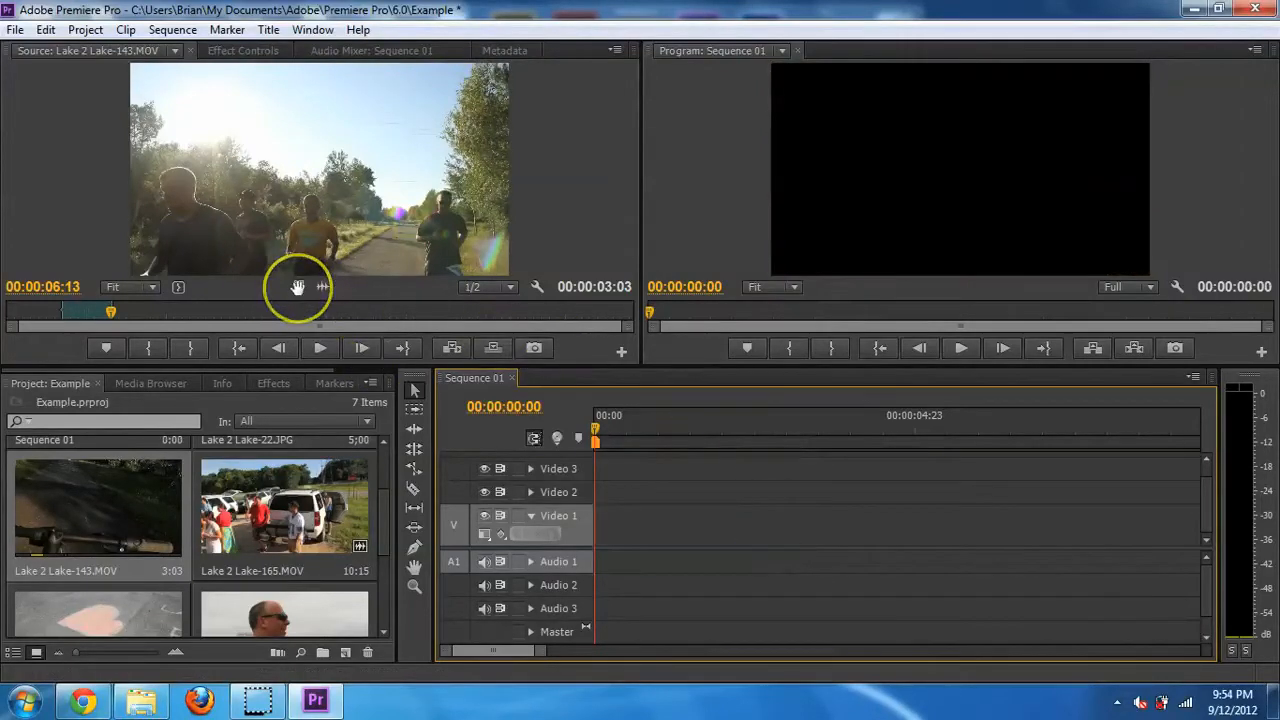
drag(297, 287, 593, 540)
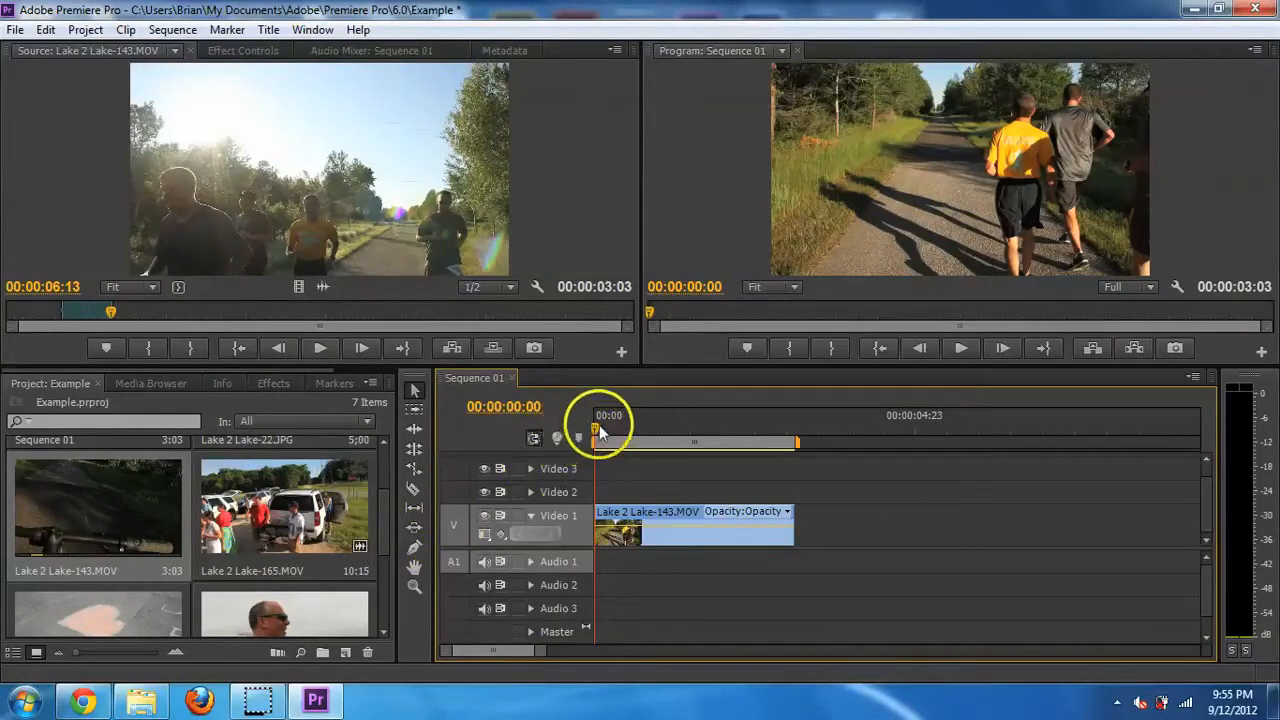
Split the Lake 2 Lake-143.MOV clip at 00:00:02:20 and move the short end piece away from the cut.
drag(599, 425, 778, 445)
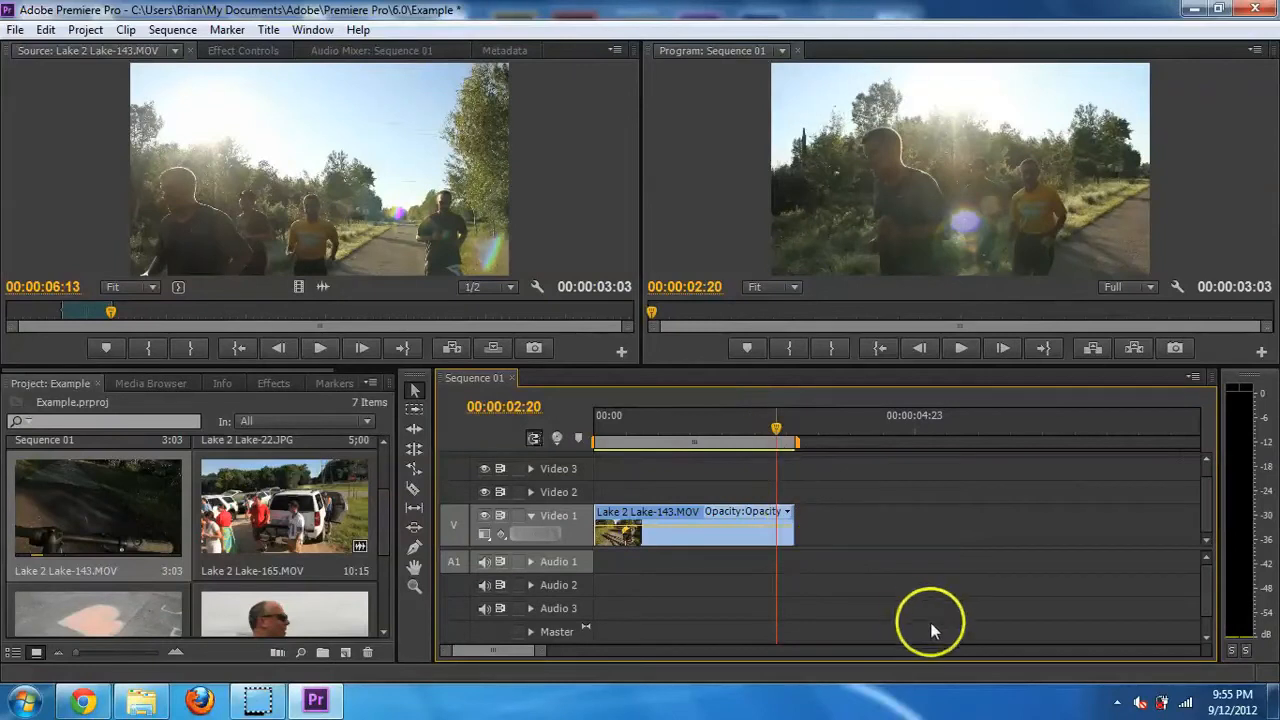
key(ctrl+k)
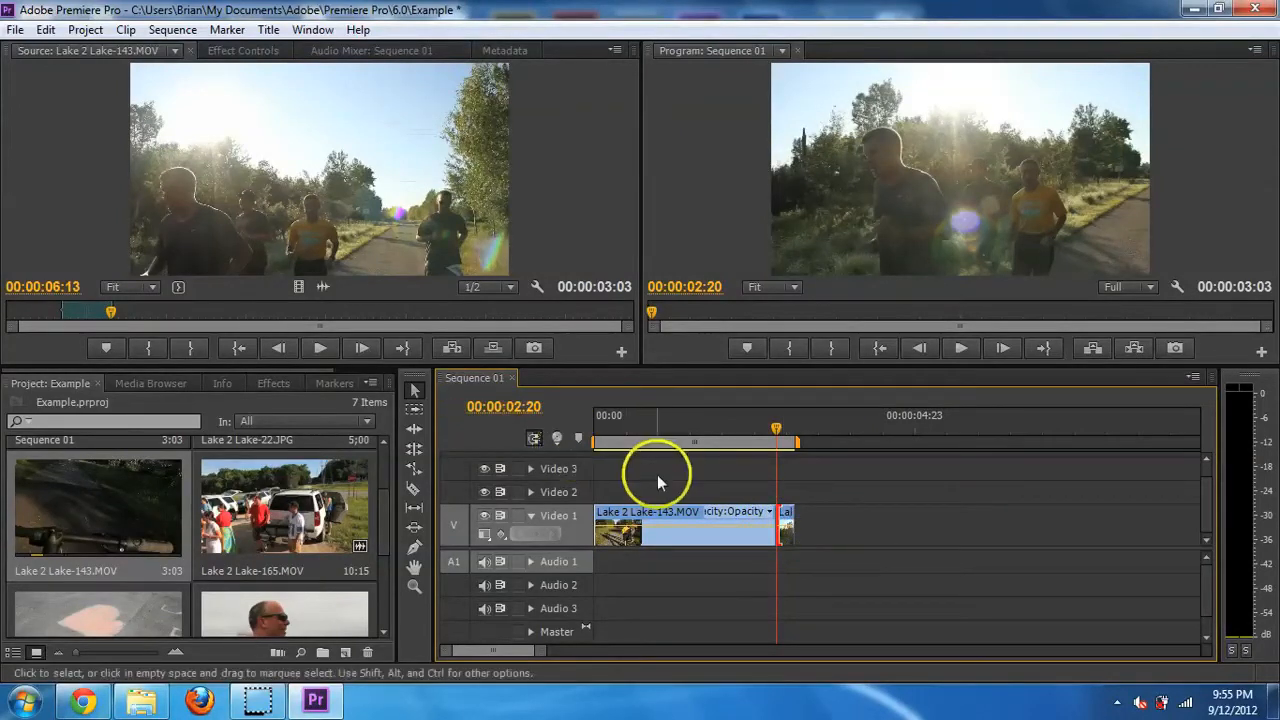
mouse_move(540, 651)
mouse_down()
mouse_move(565, 655)
mouse_move(527, 648)
mouse_up()
drag(941, 525, 1066, 522)
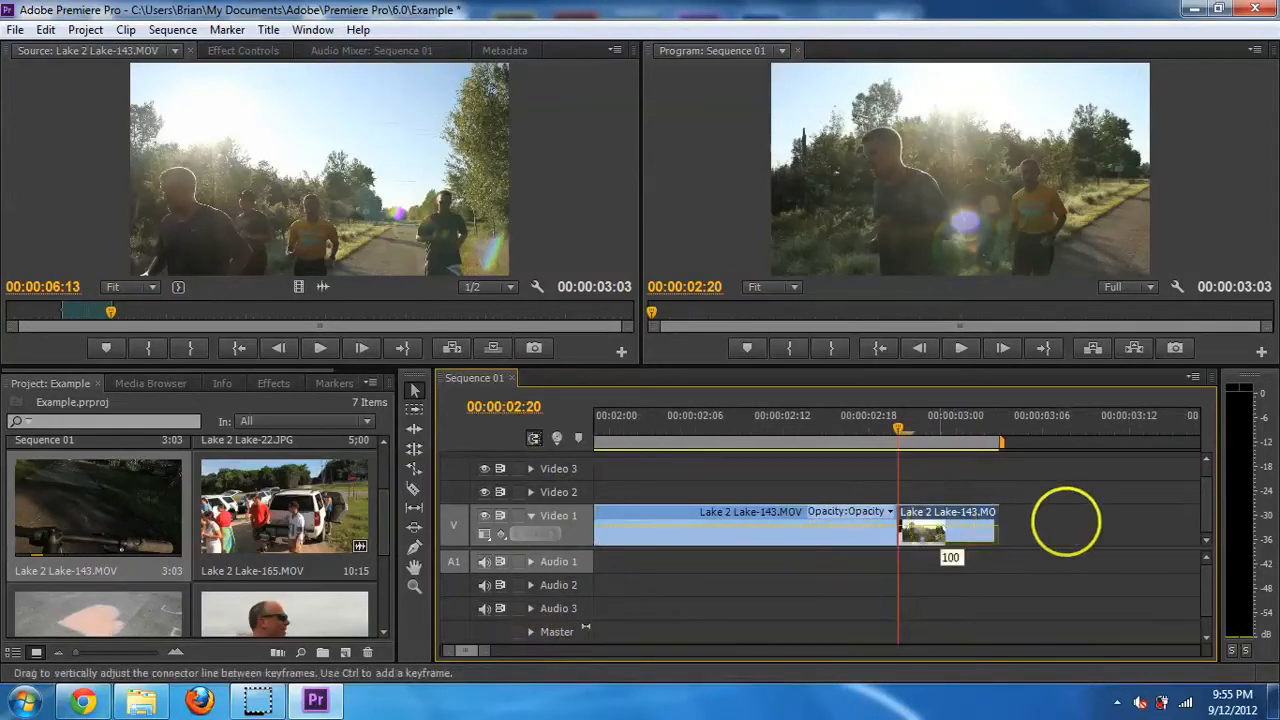
drag(940, 515, 1048, 528)
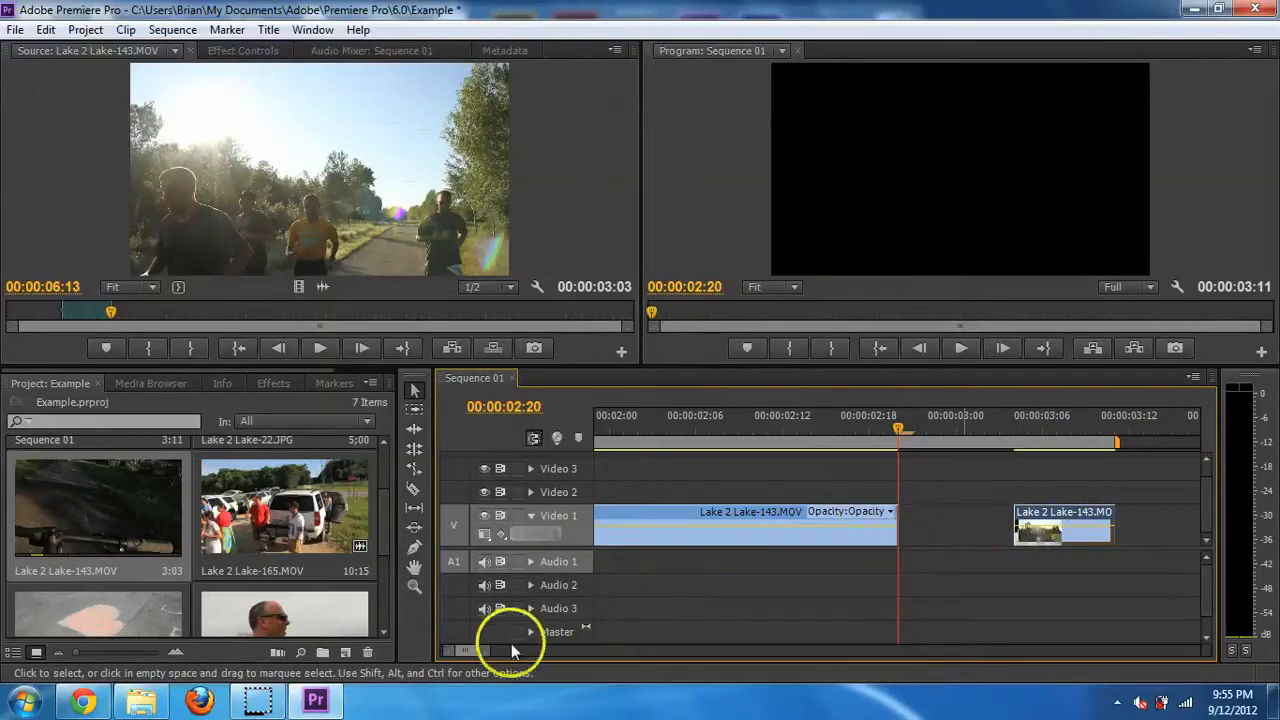
Undo the move of the end piece and the split of the Lake 2 Lake-143.MOV clip.
drag(486, 651, 549, 660)
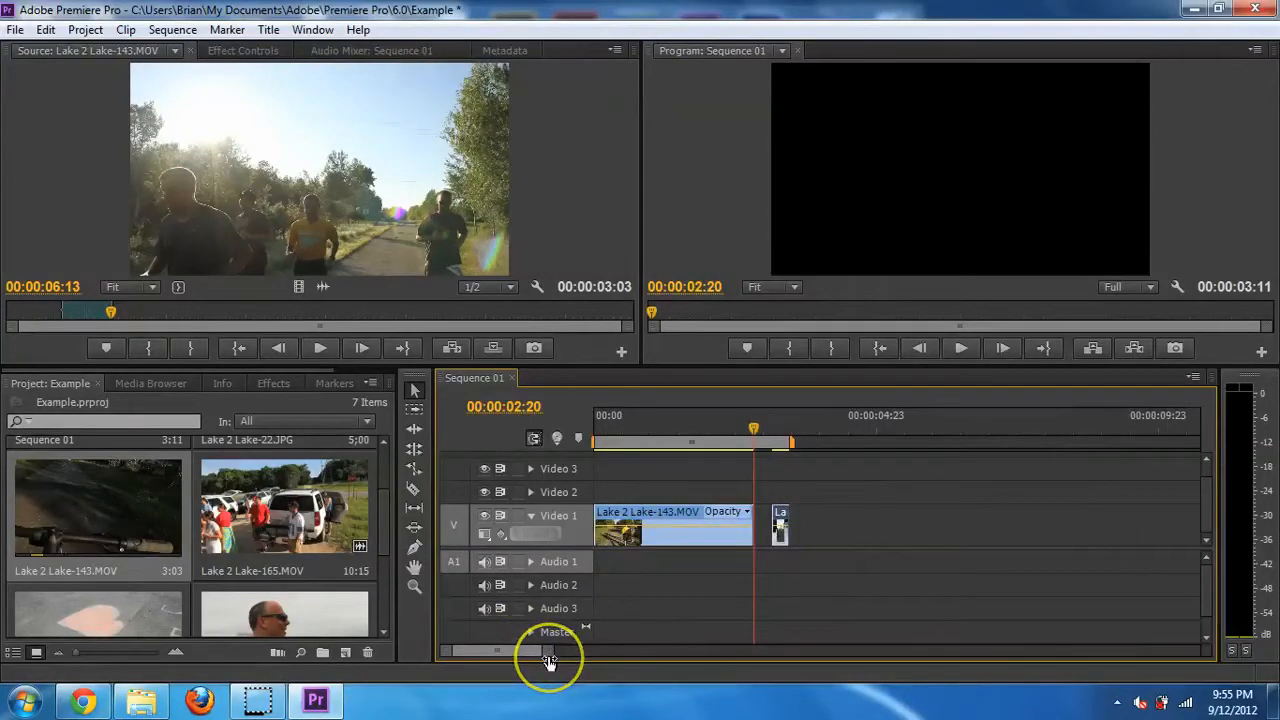
key(ctrl+z)
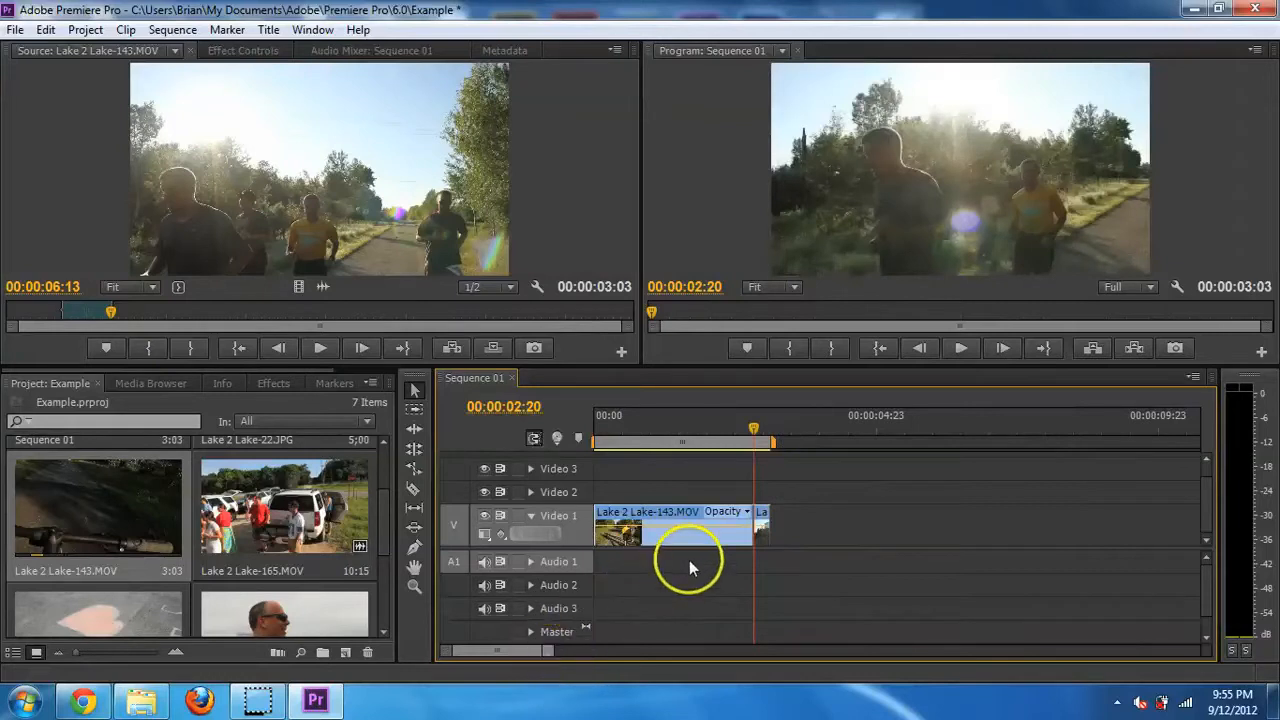
key(ctrl+z)
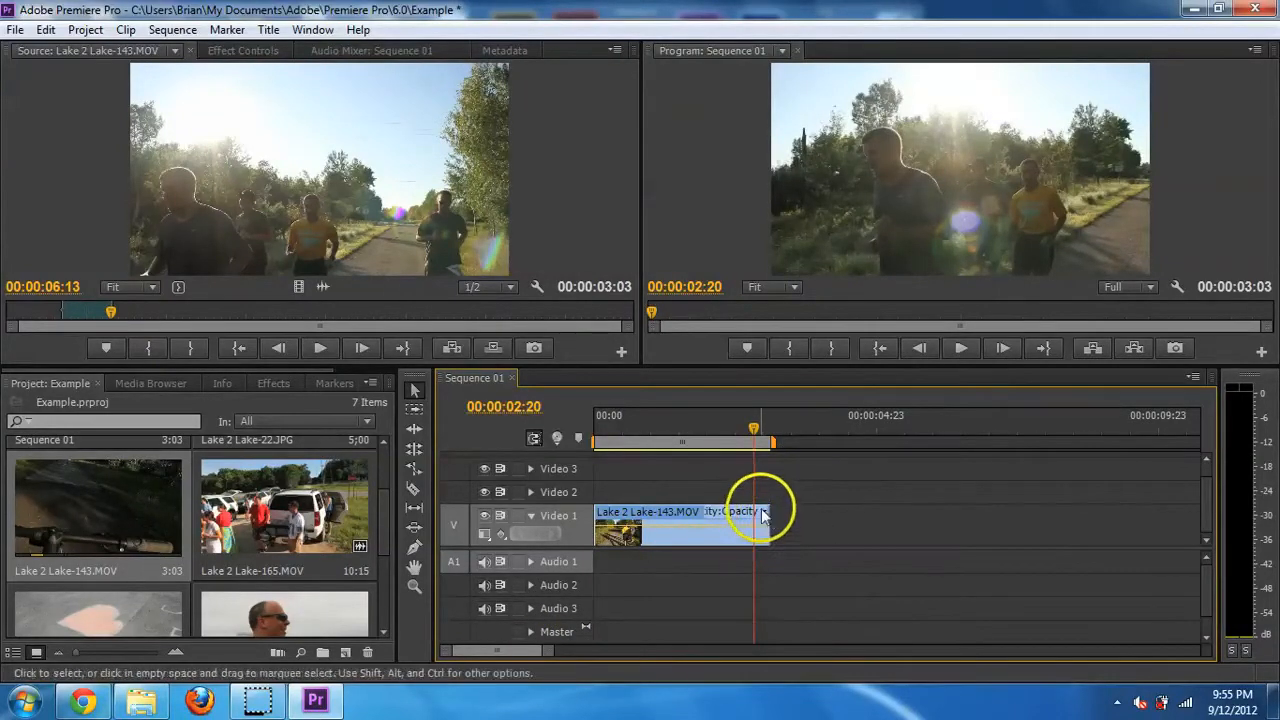
Trim the end of the Lake 2 Lake-143.MOV clip back to 00:00:02:20 and play the sequence from its start.
drag(758, 535, 750, 530)
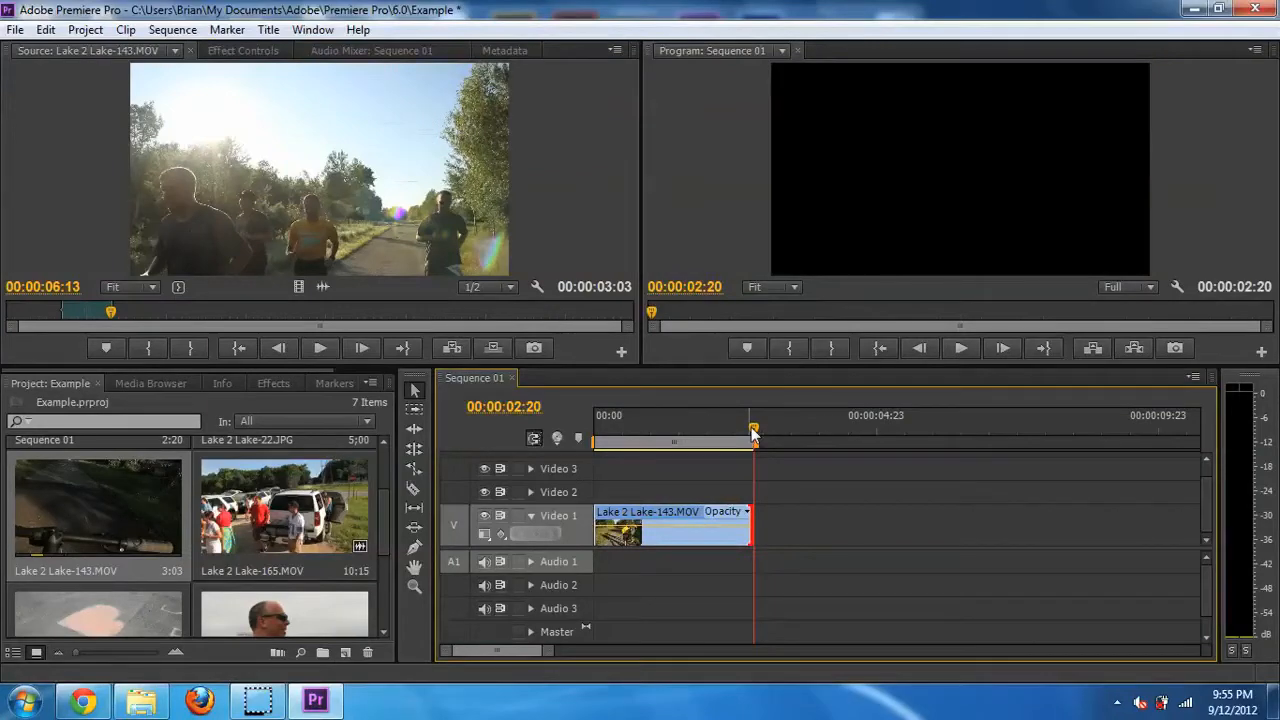
drag(735, 433, 623, 434)
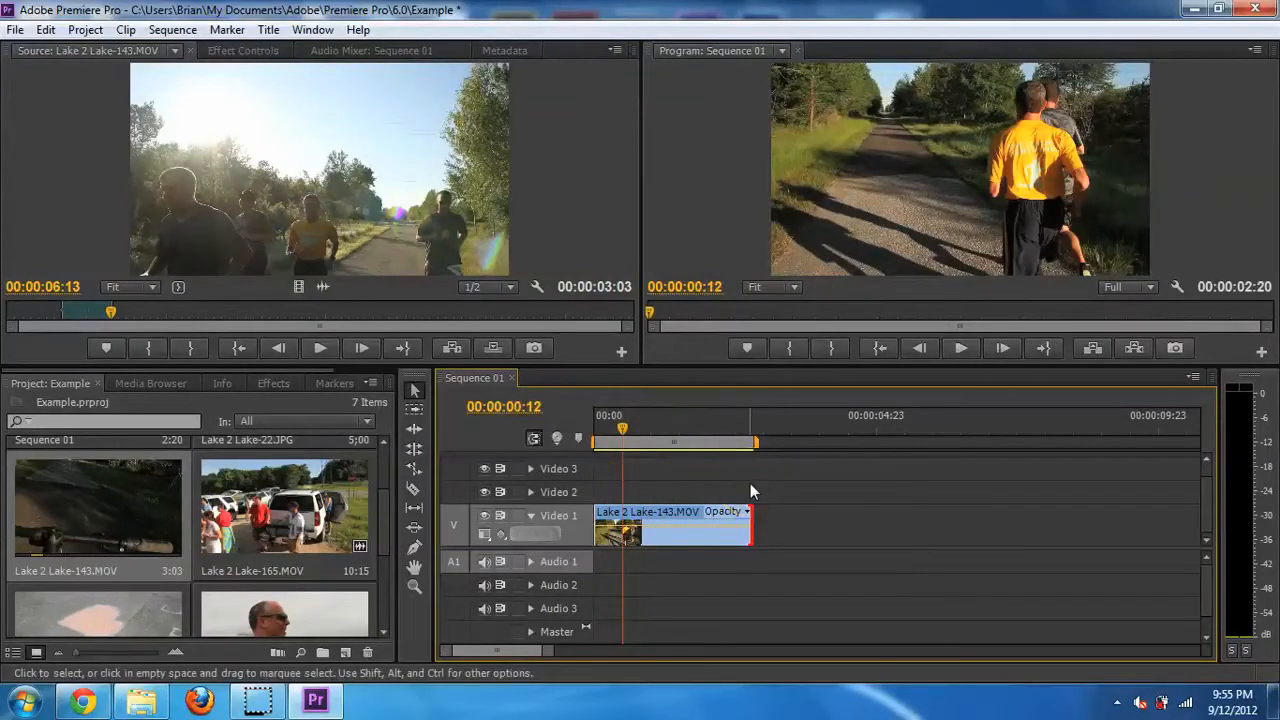
key(space)
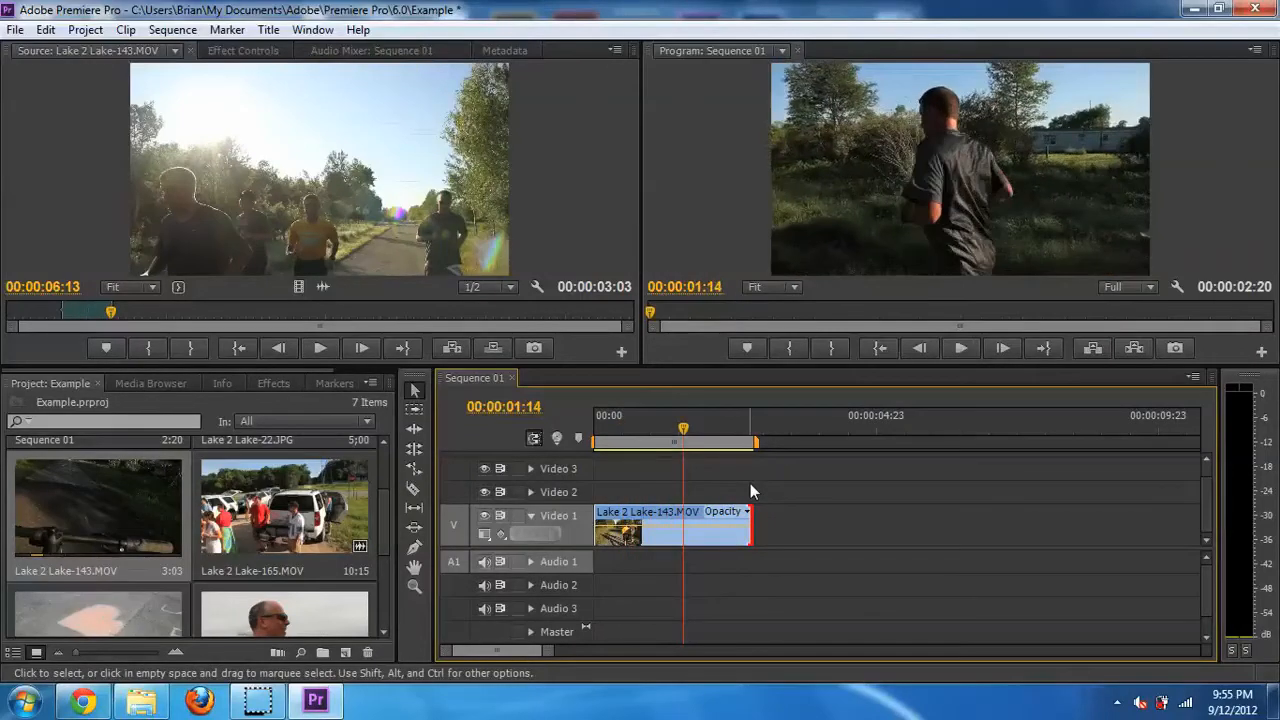
key(Home)
key(space)
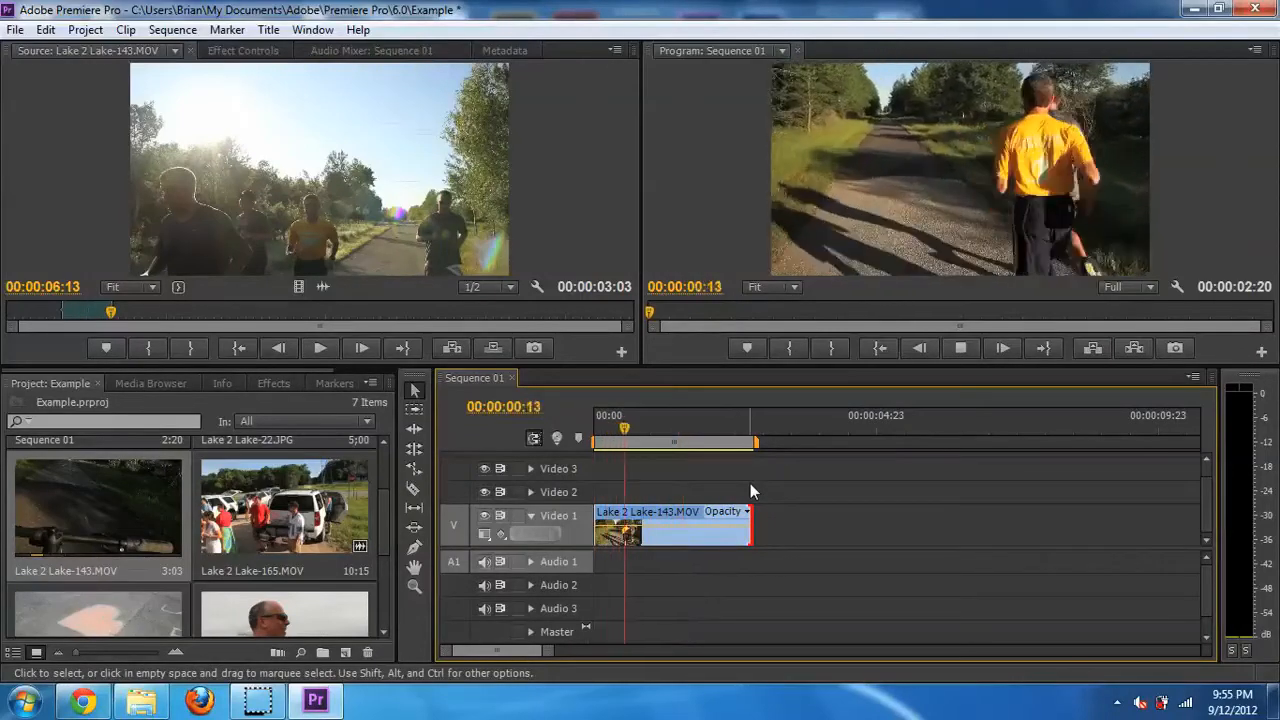
key(Home)
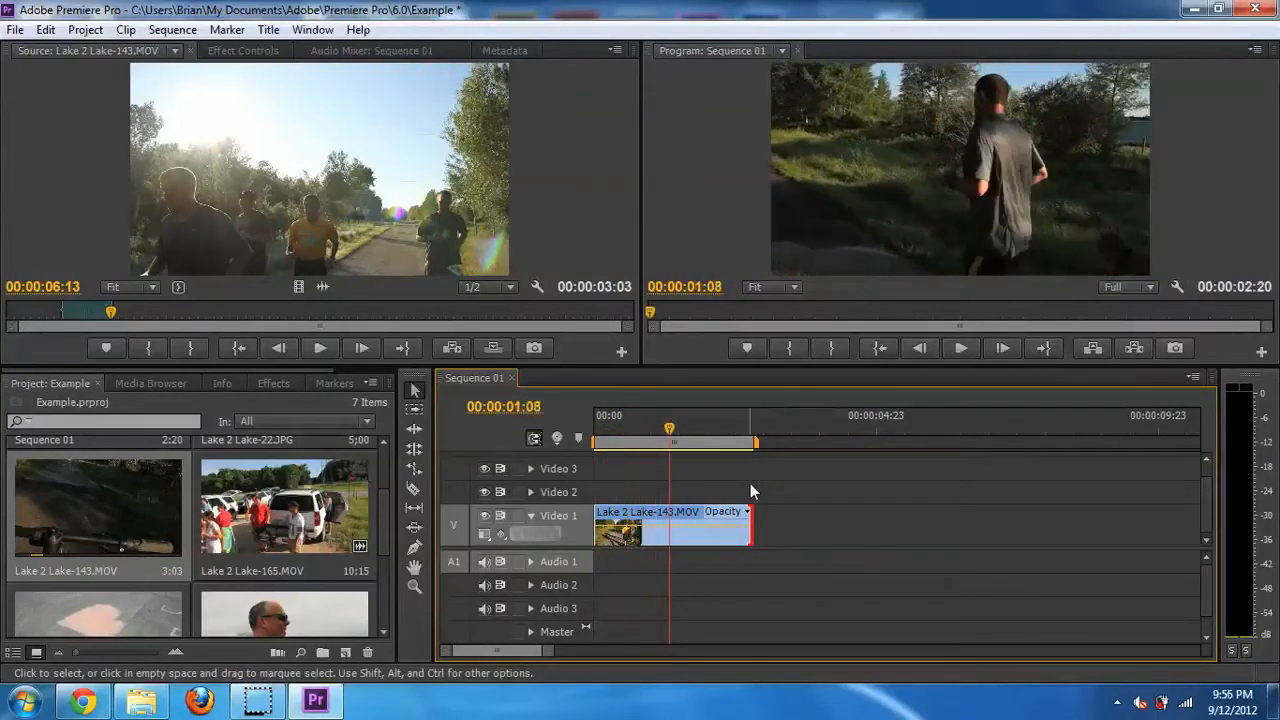
key(Home)
key(space)
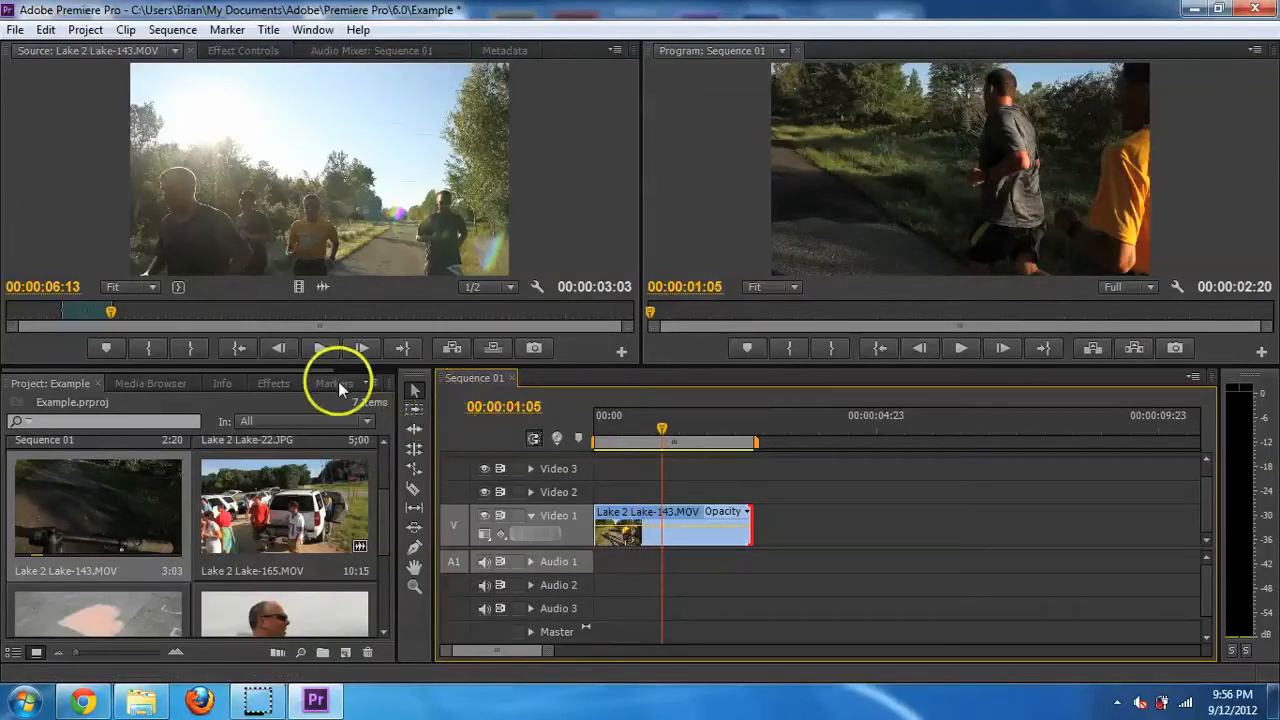
Close the Media Browser and Info panels, look at the effect categories, and return to the project's media.
click(52, 386)
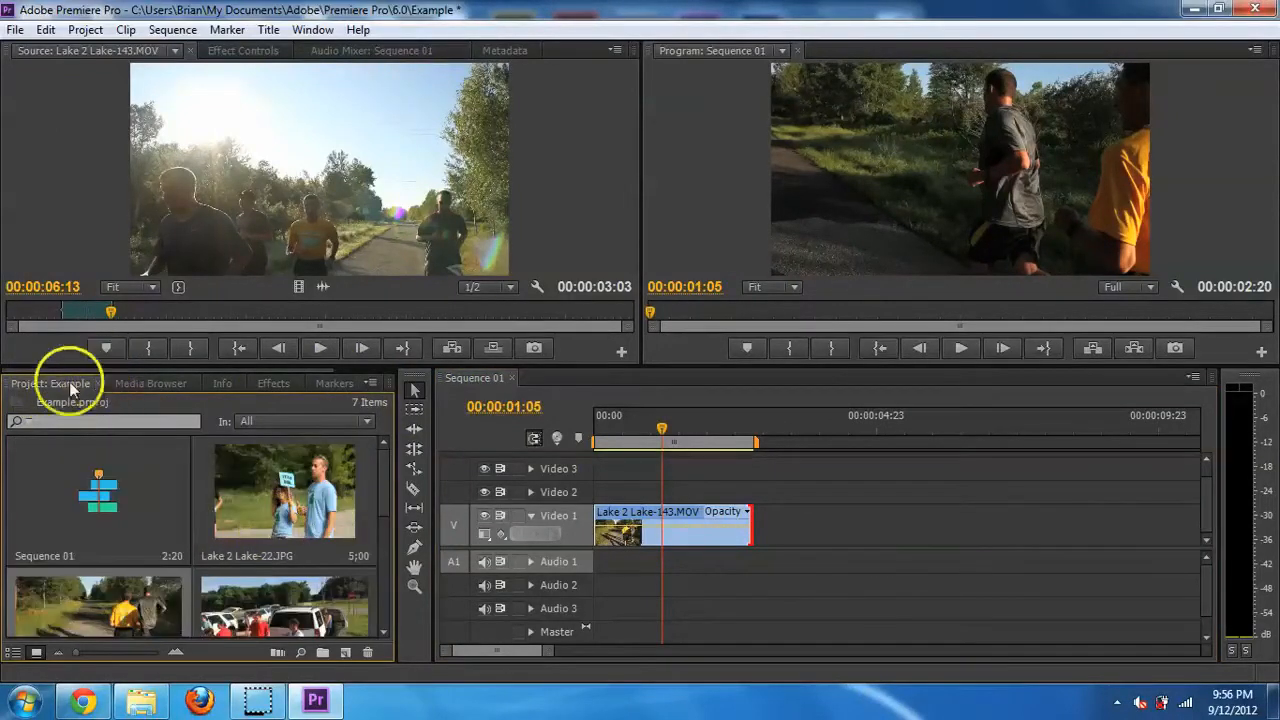
click(143, 382)
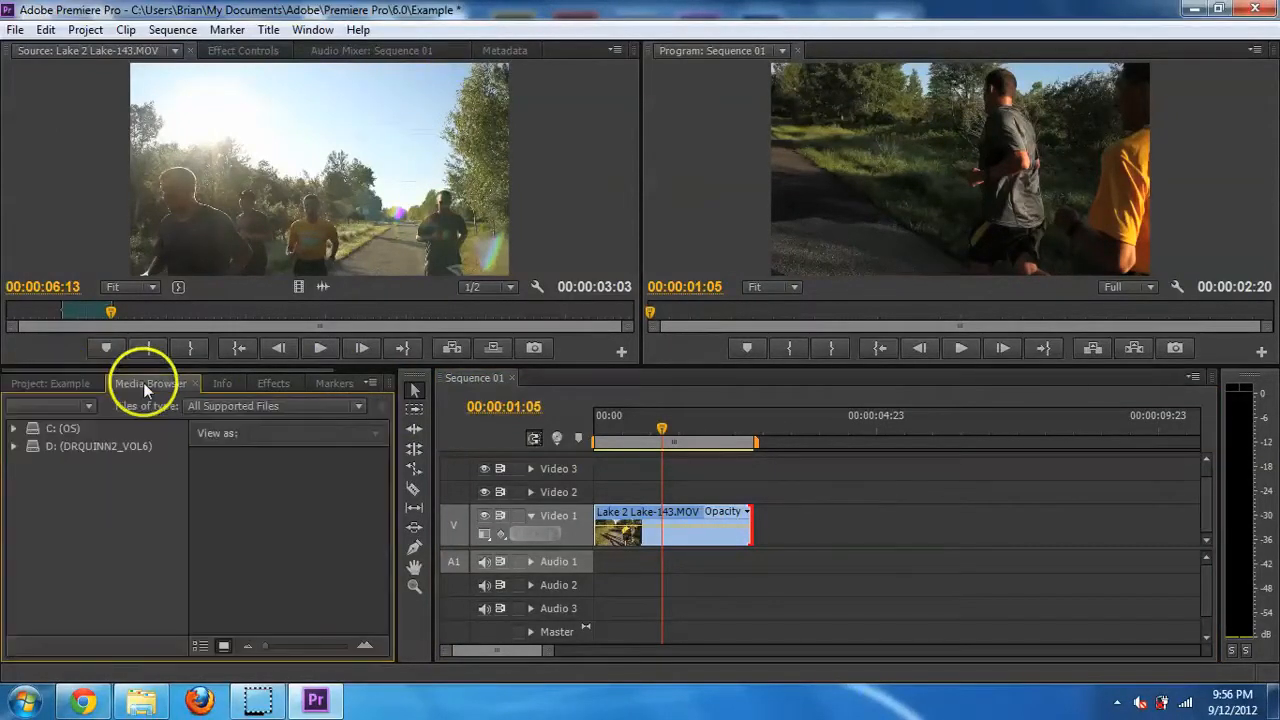
click(195, 382)
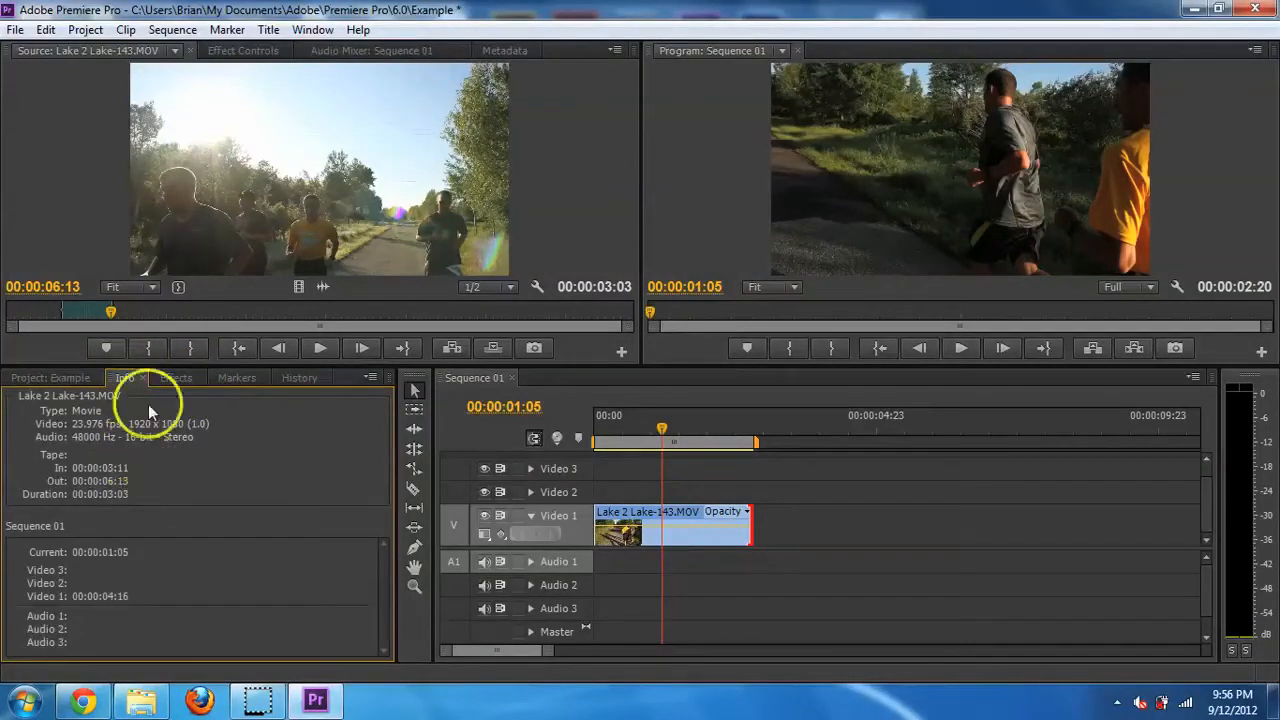
click(143, 382)
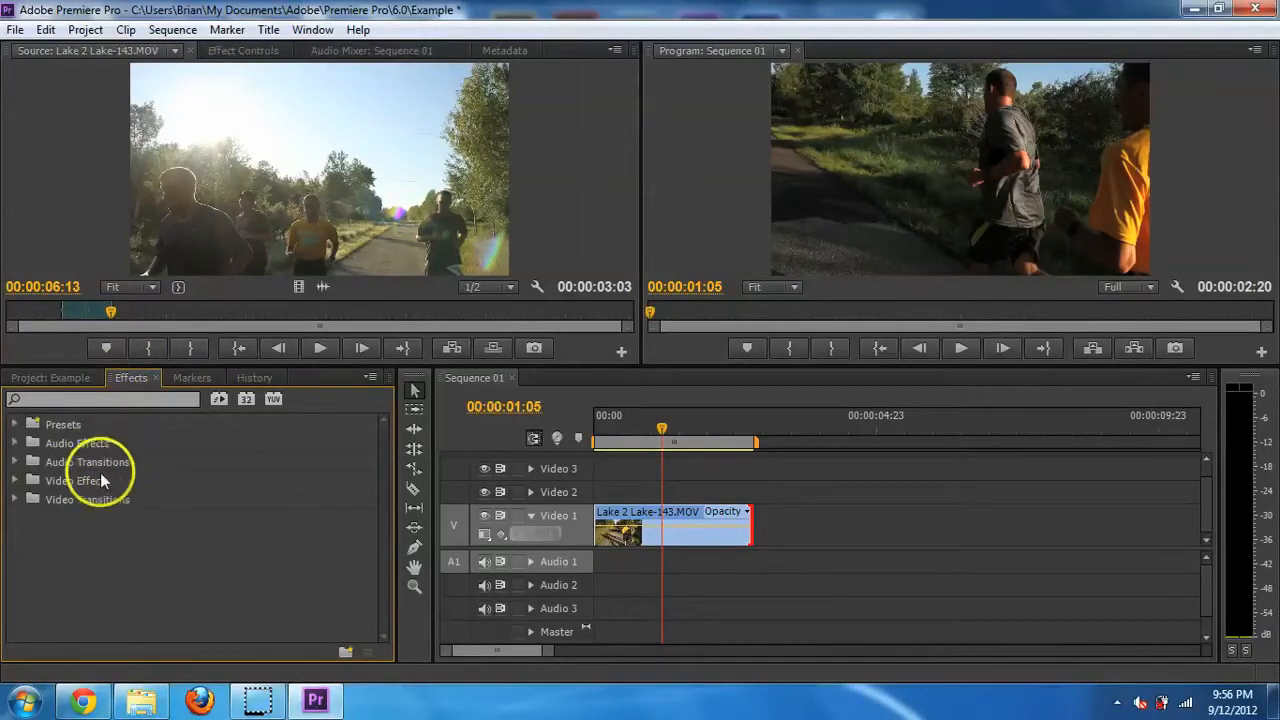
click(70, 378)
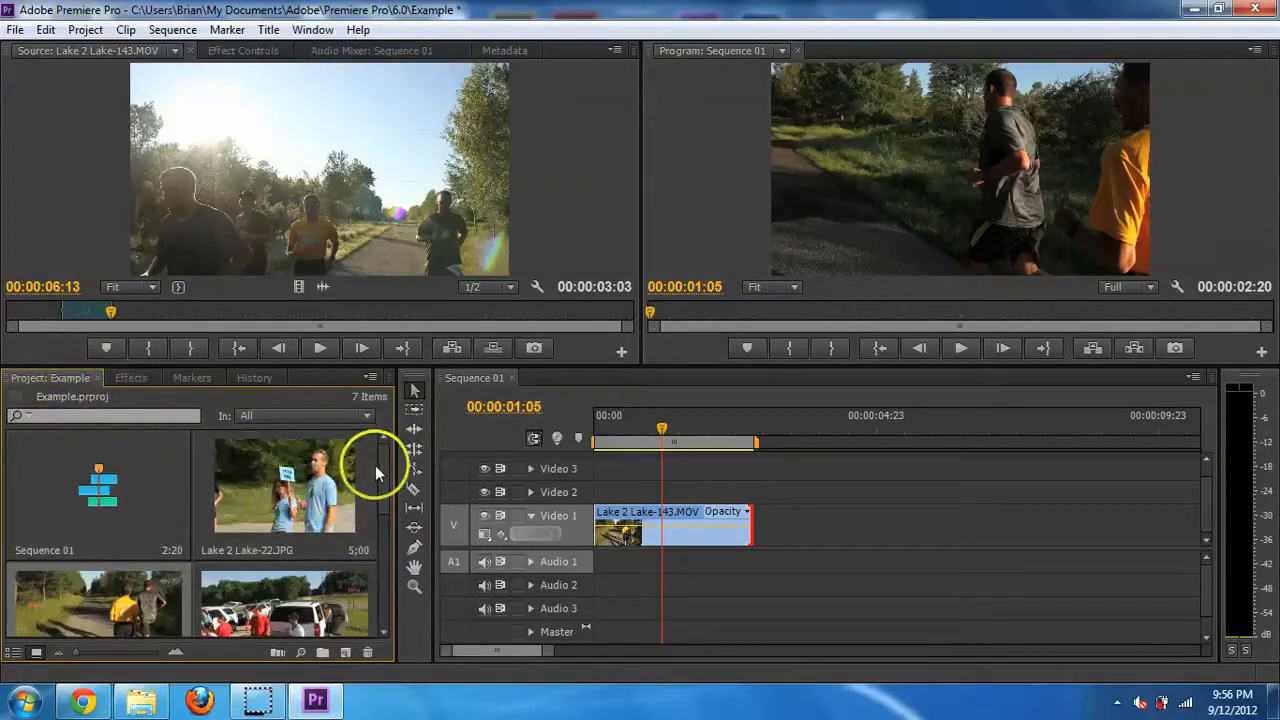
Find Lake 2 Lake-165.MOV among the project media and open it in the Source monitor.
scroll(385, 515, down, 2)
scroll(383, 525, up, 2)
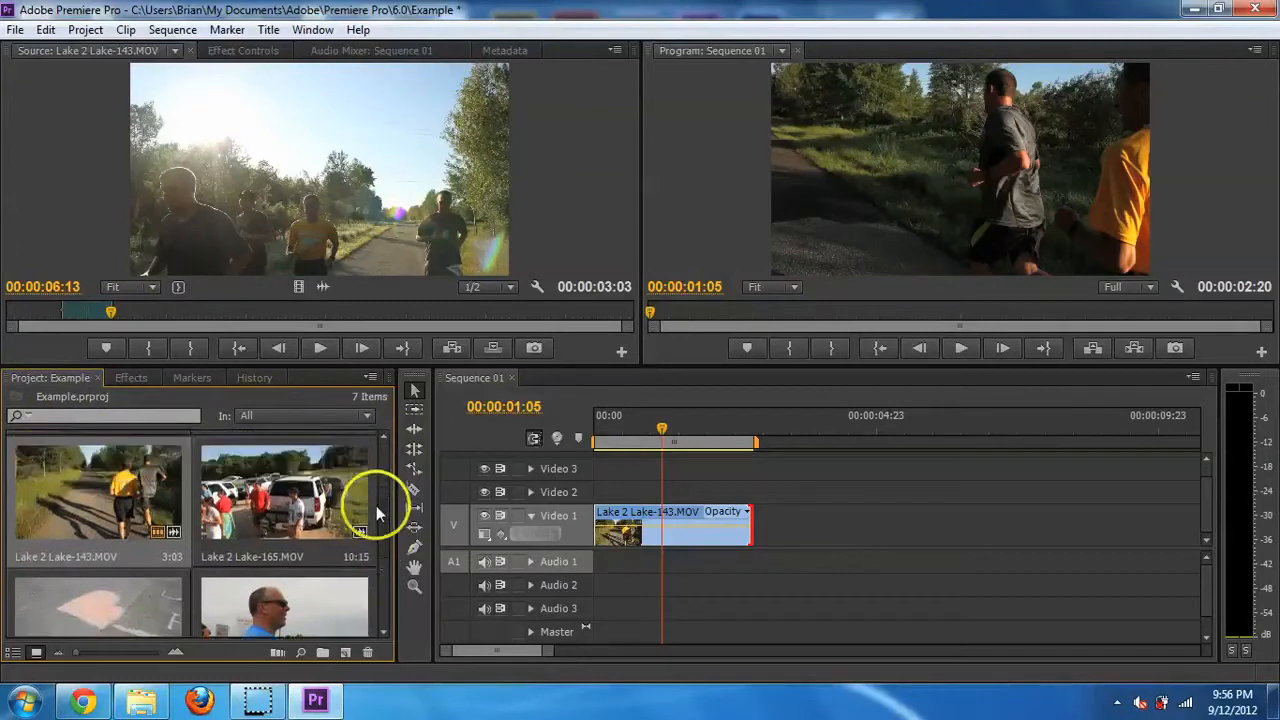
double_click(275, 567)
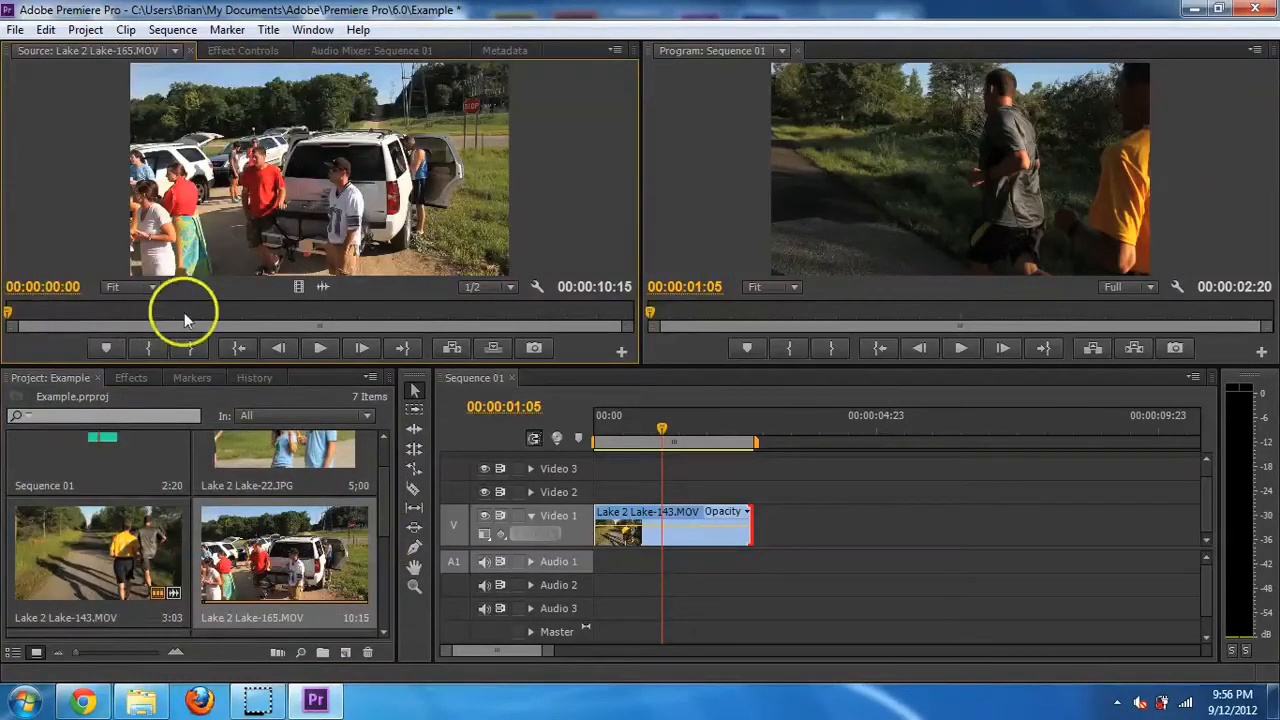
Mark a 00:00:03:05 section of Lake 2 Lake-165.MOV ending at 00:00:09:15 and place it directly after the first clip on Video 1 and Audio 1.
mouse_move(311, 308)
mouse_down()
mouse_move(269, 313)
mouse_move(306, 313)
mouse_up()
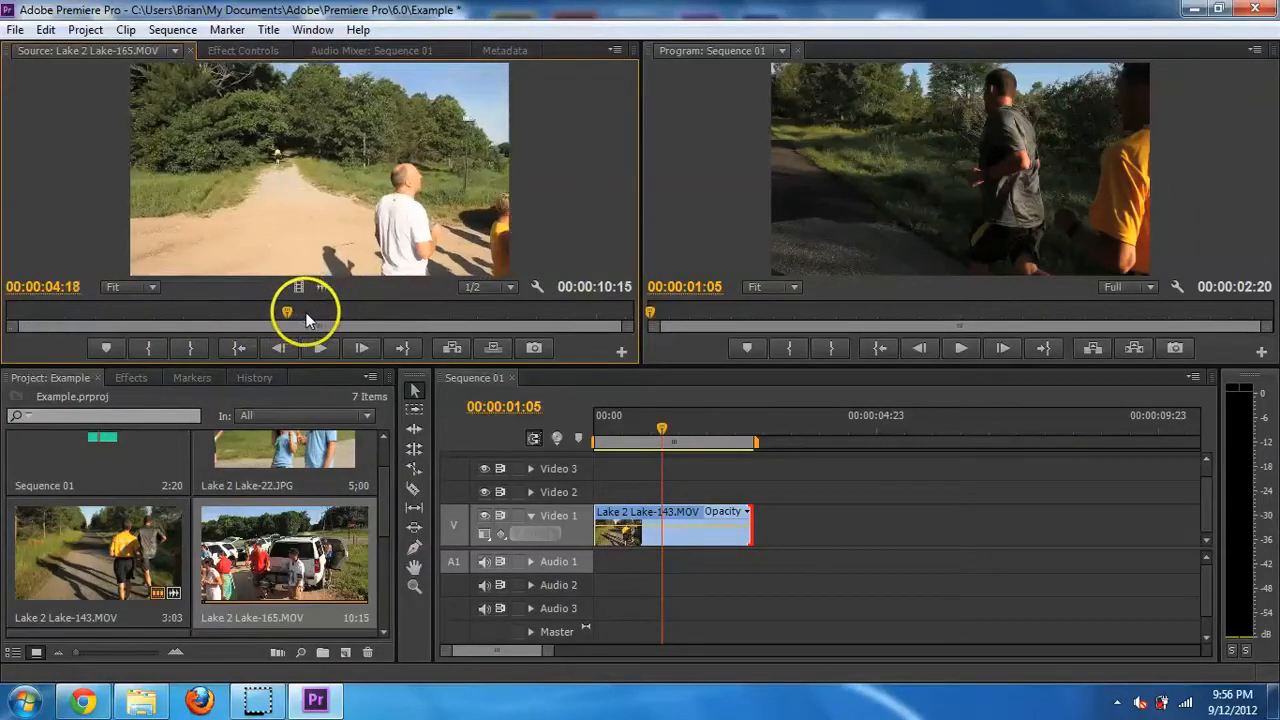
key(space)
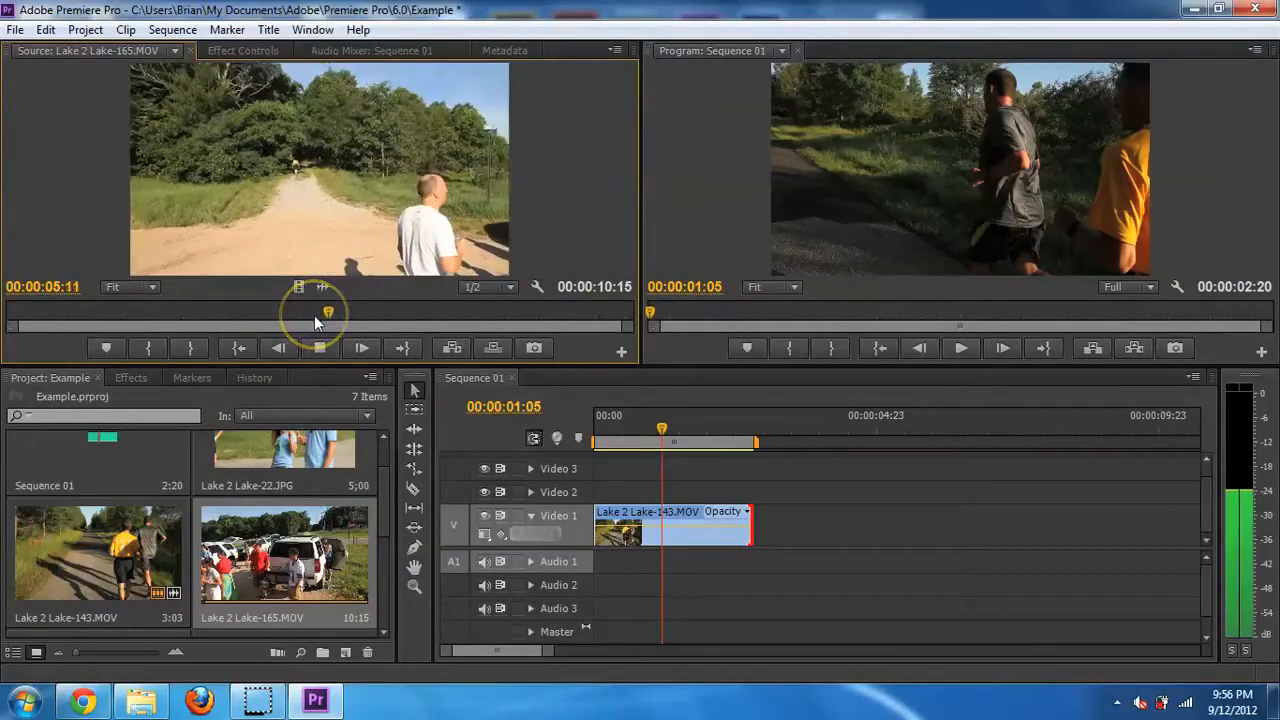
key(i)
key(space)
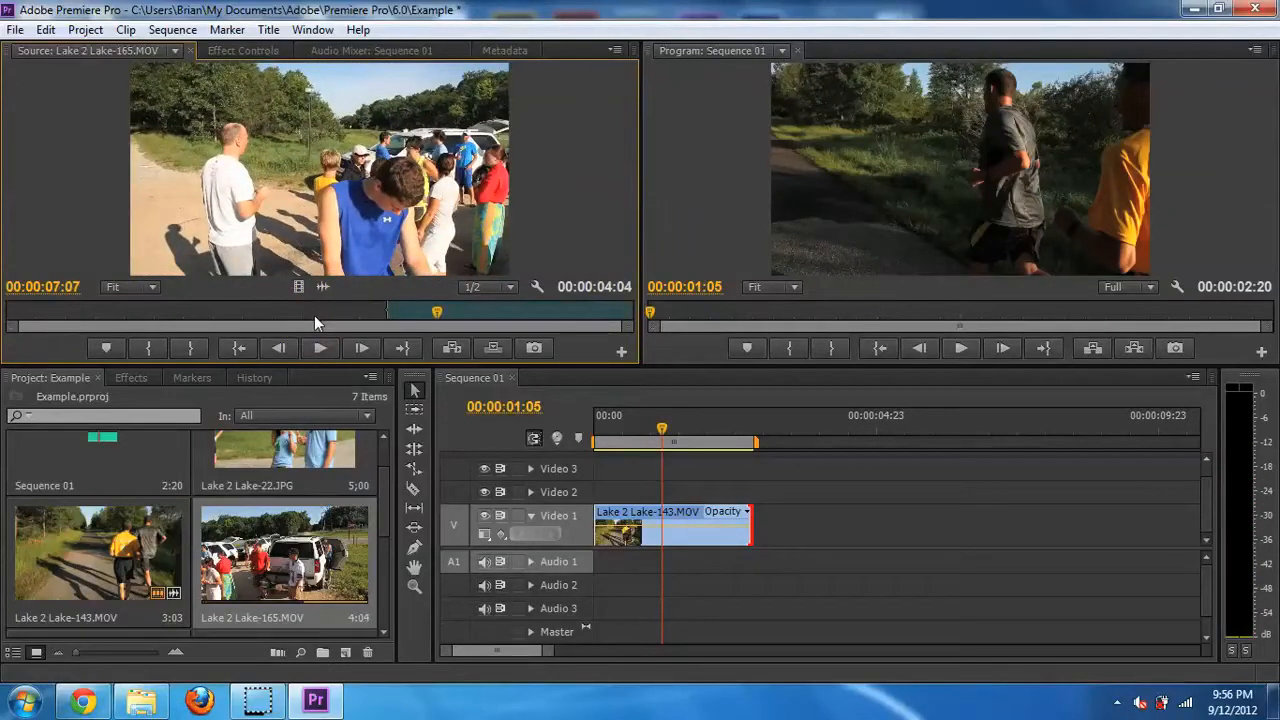
key(space)
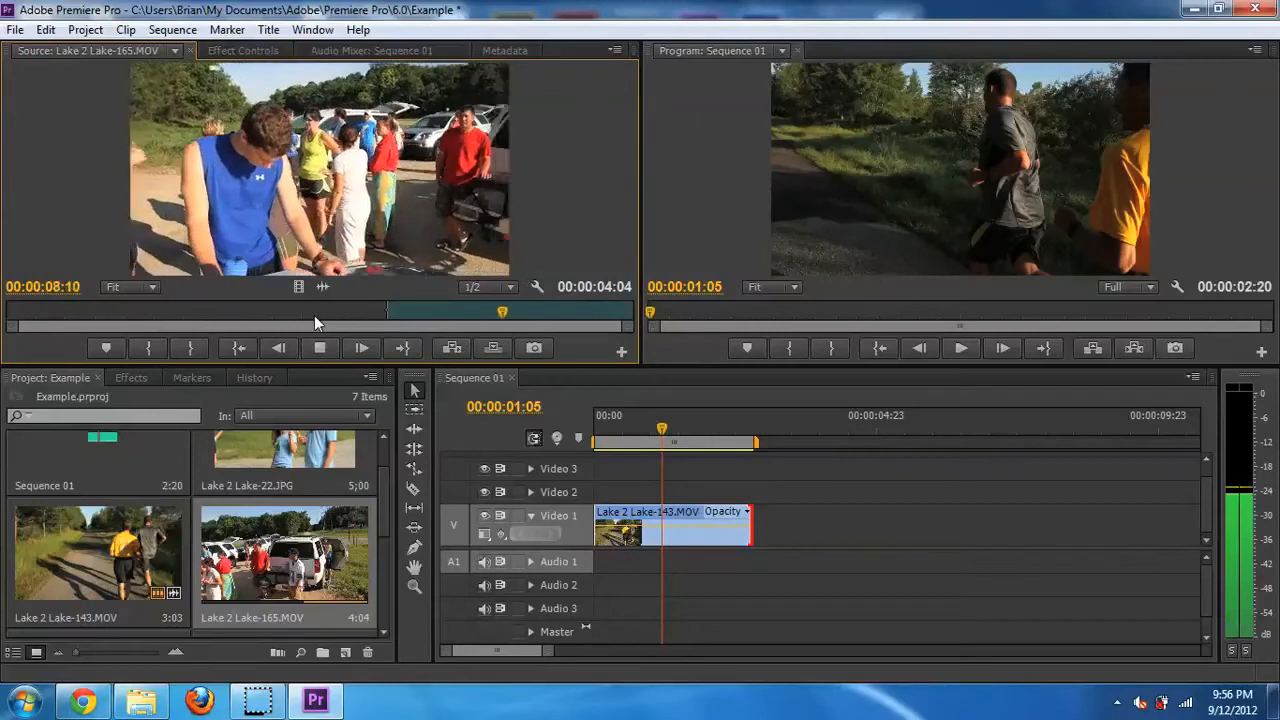
key(space)
key(o)
drag(349, 257, 738, 590)
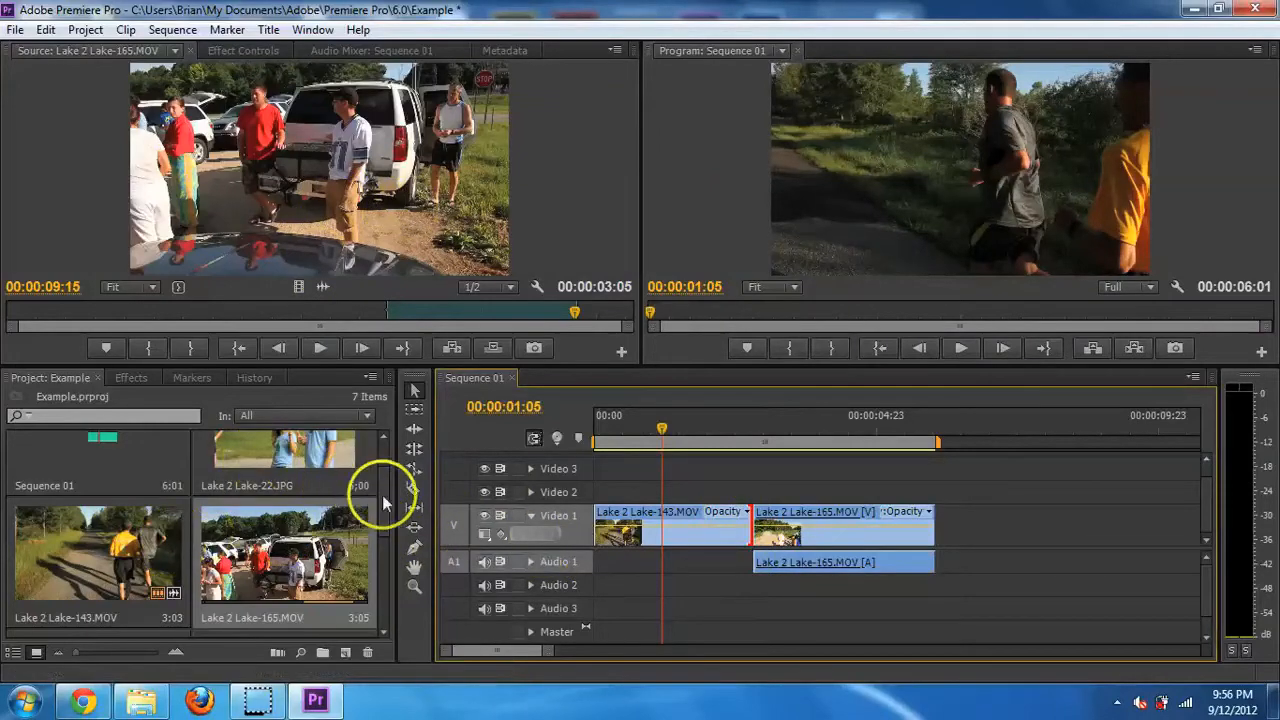
Open Lake 2 Lake-258.MOV in the Source monitor and mark its In point at 00:00:01:03 and its Out point at 00:00:03:13.
drag(385, 499, 363, 558)
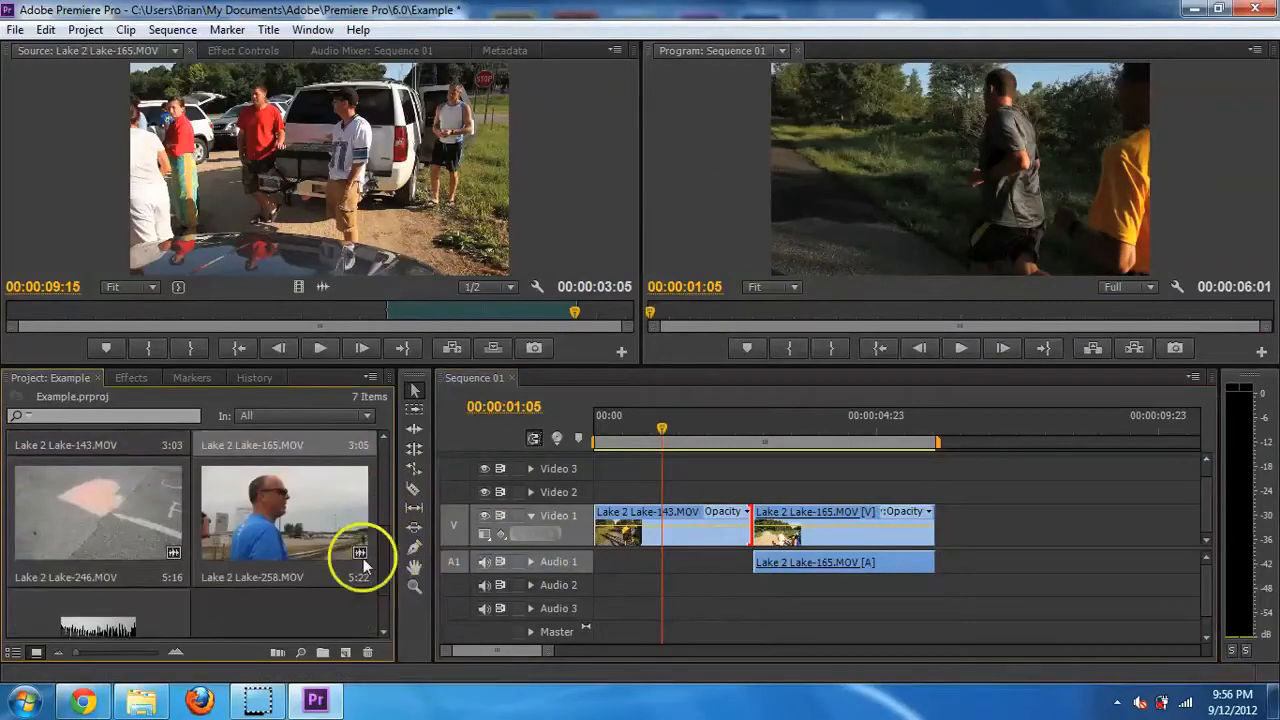
click(284, 526)
double_click(255, 525)
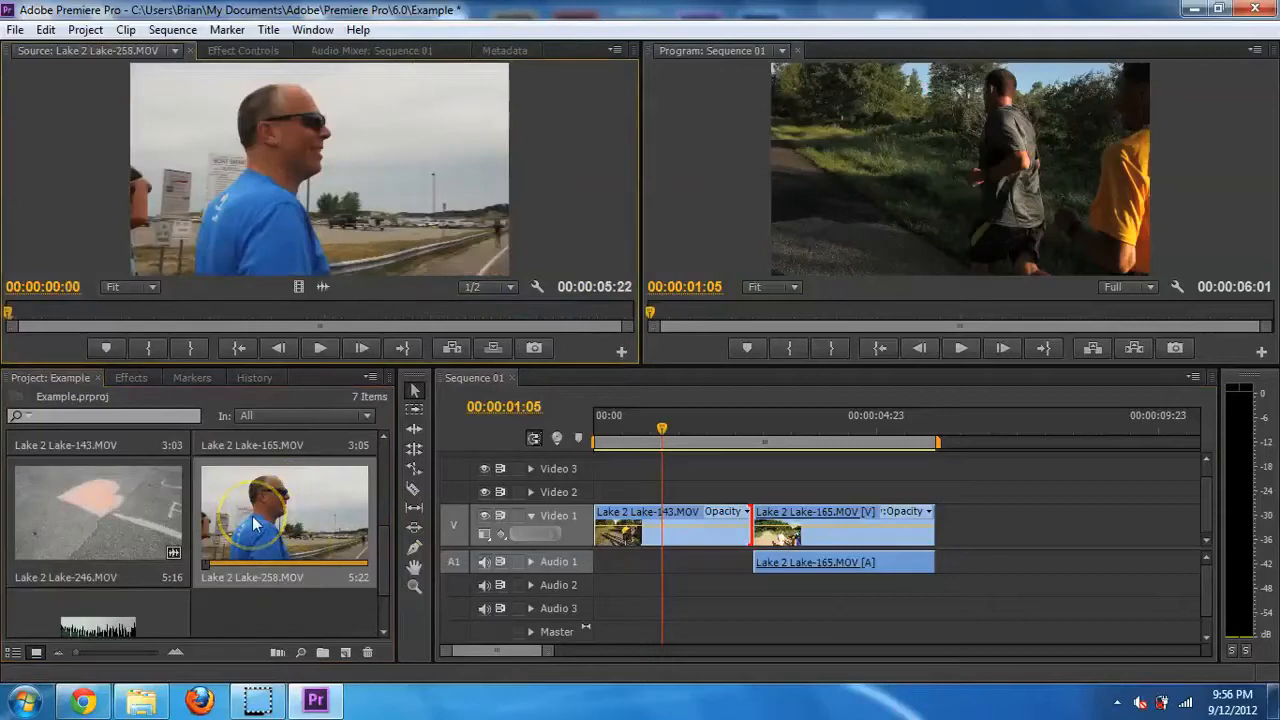
key(space)
key(space)
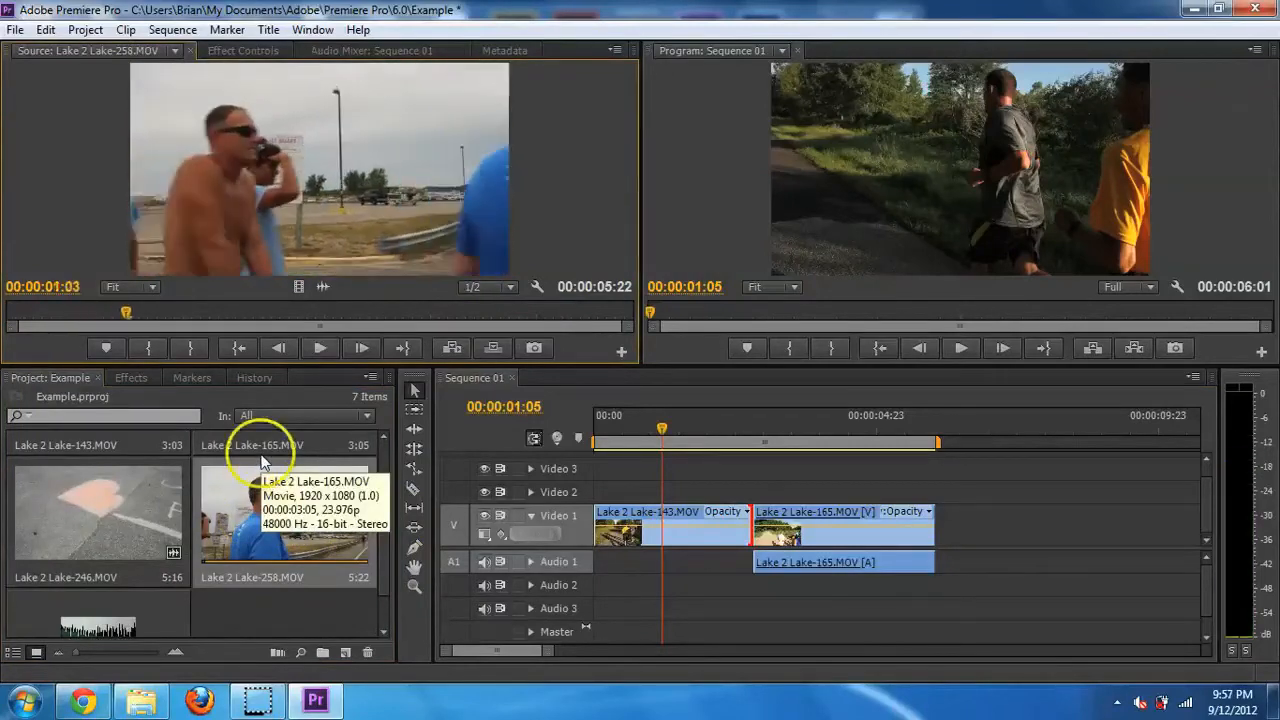
key(space)
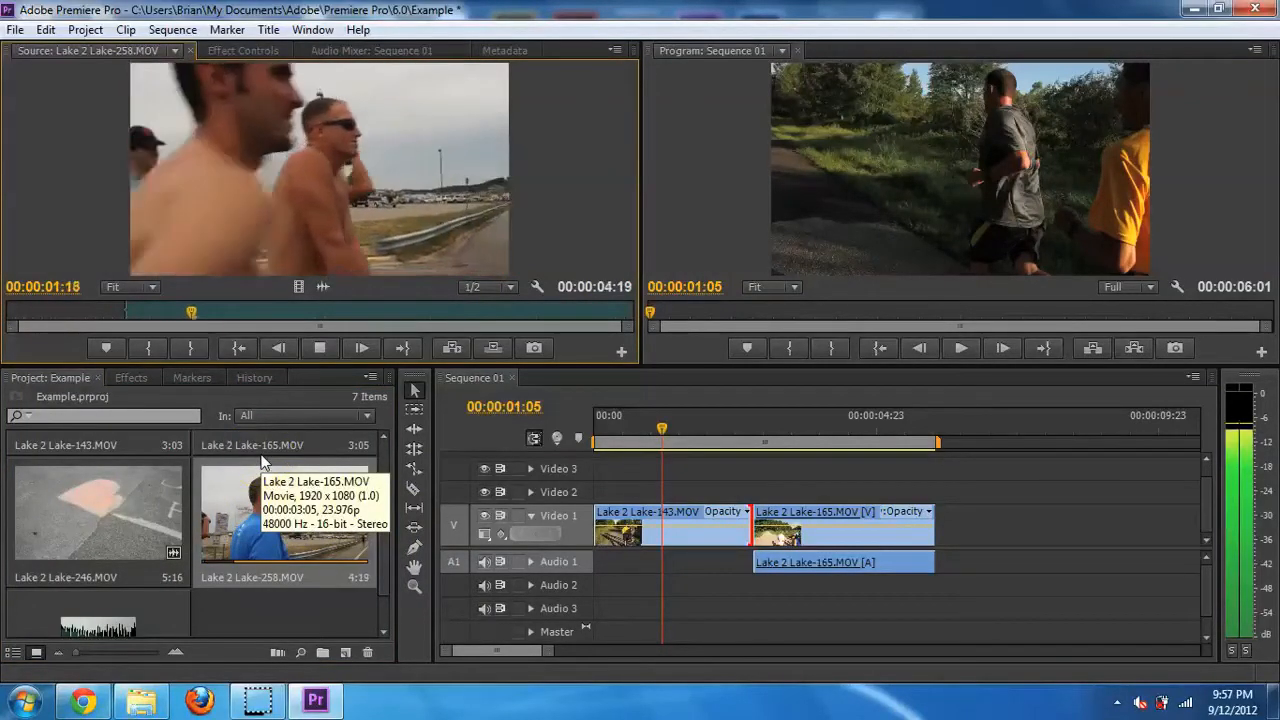
key(space)
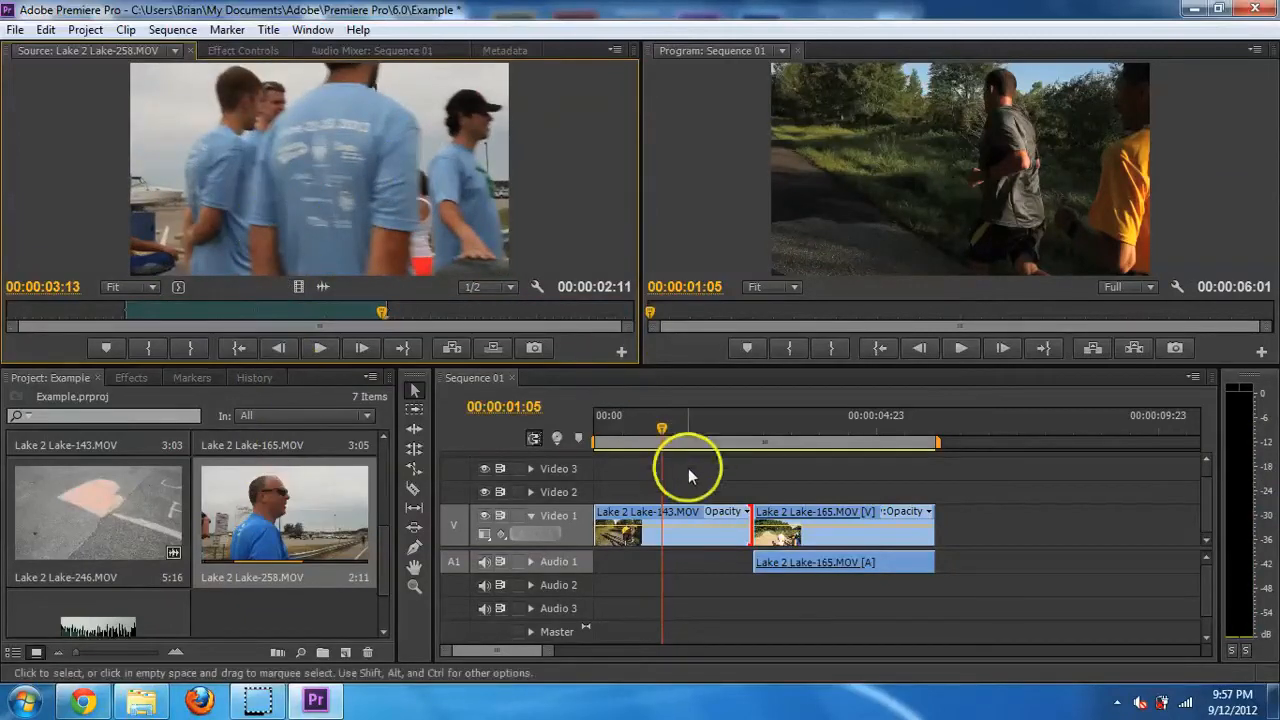
Place the marked Lake 2 Lake-258.MOV section on Video 2 and Audio 2, aligned with the start of Lake 2 Lake-165.MOV, and scrub through the overlap.
drag(286, 190, 763, 486)
click(757, 423)
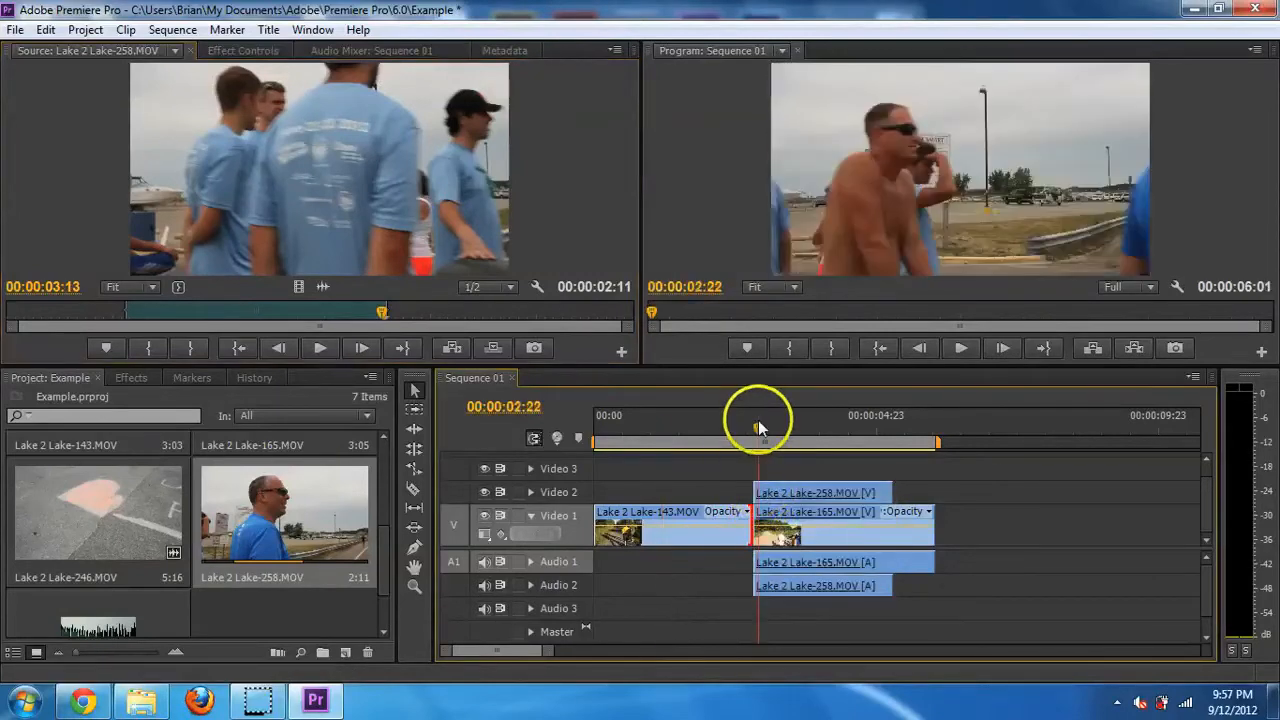
drag(783, 443, 885, 436)
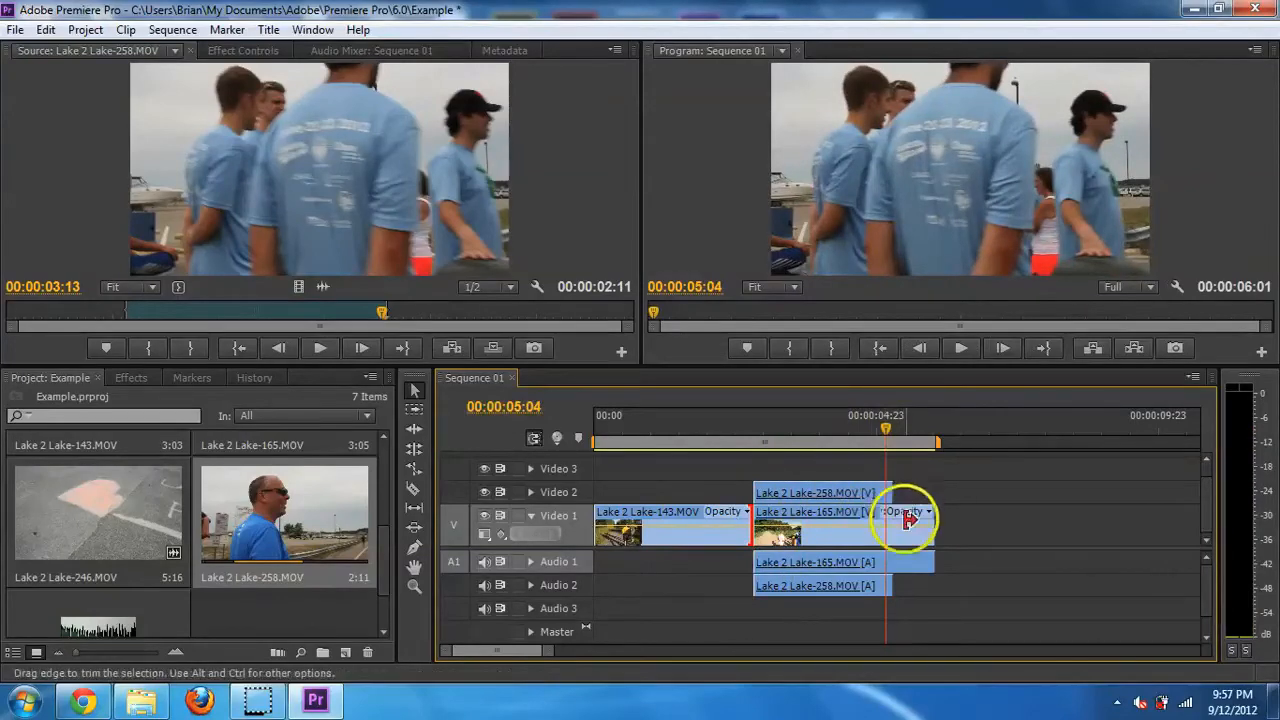
Preview the sequence just past the end of Lake 2 Lake-258.MOV and at 00:00:04:03 within the overlap.
drag(885, 436, 902, 462)
click(850, 531)
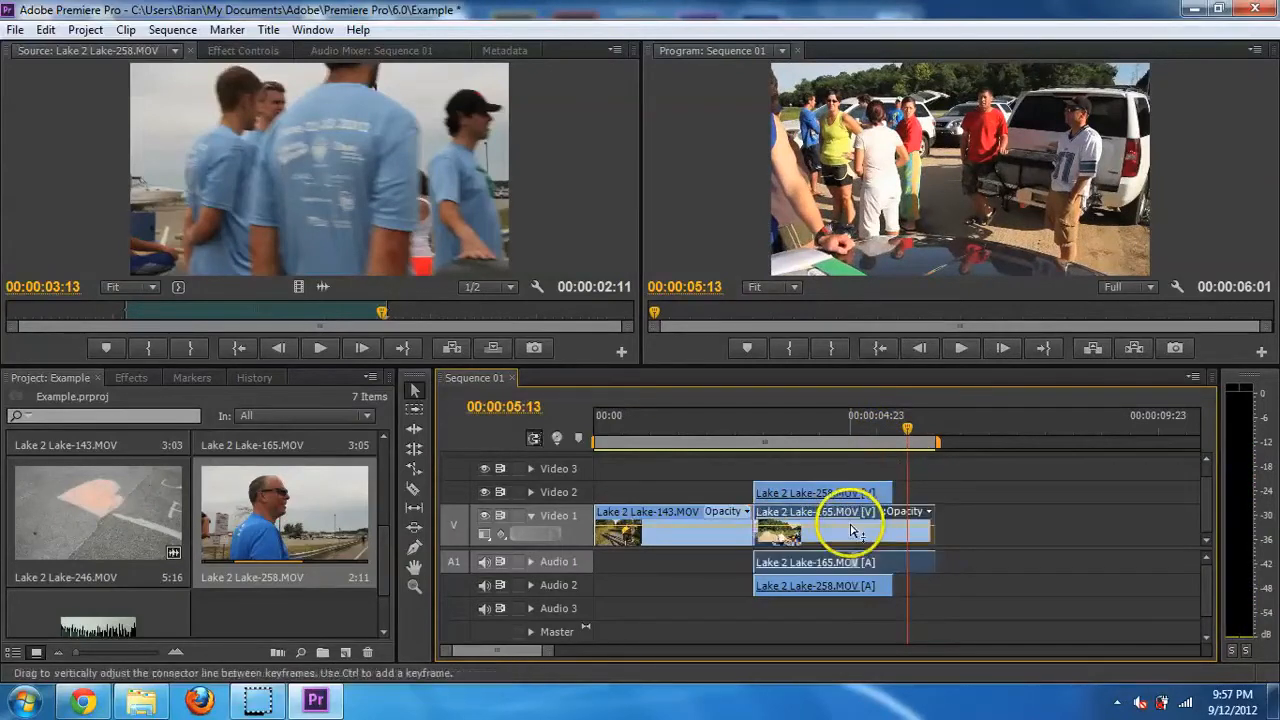
click(826, 434)
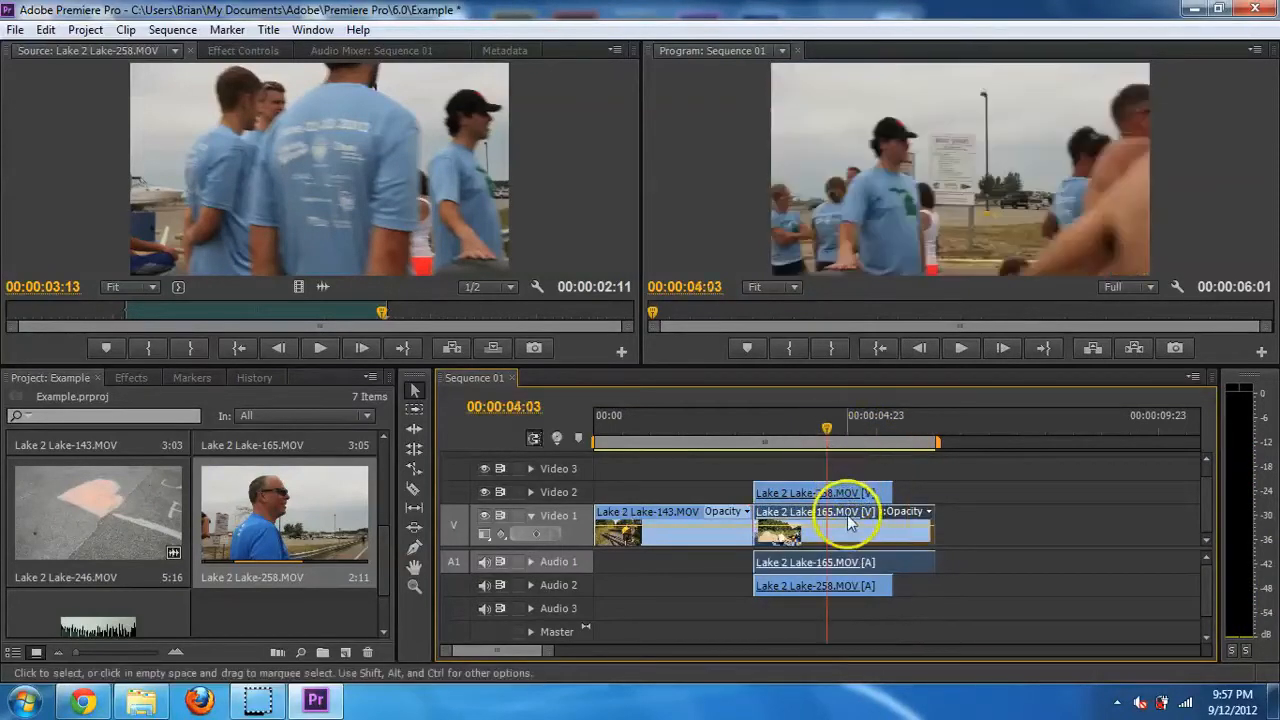
Move Lake 2 Lake-165.MOV to the end of Video 1 and bring Lake 2 Lake-258.MOV down from Video 2 directly after Lake 2 Lake-143.MOV.
mouse_move(850, 525)
mouse_down()
mouse_move(857, 462)
mouse_move(848, 535)
mouse_move(838, 528)
mouse_up()
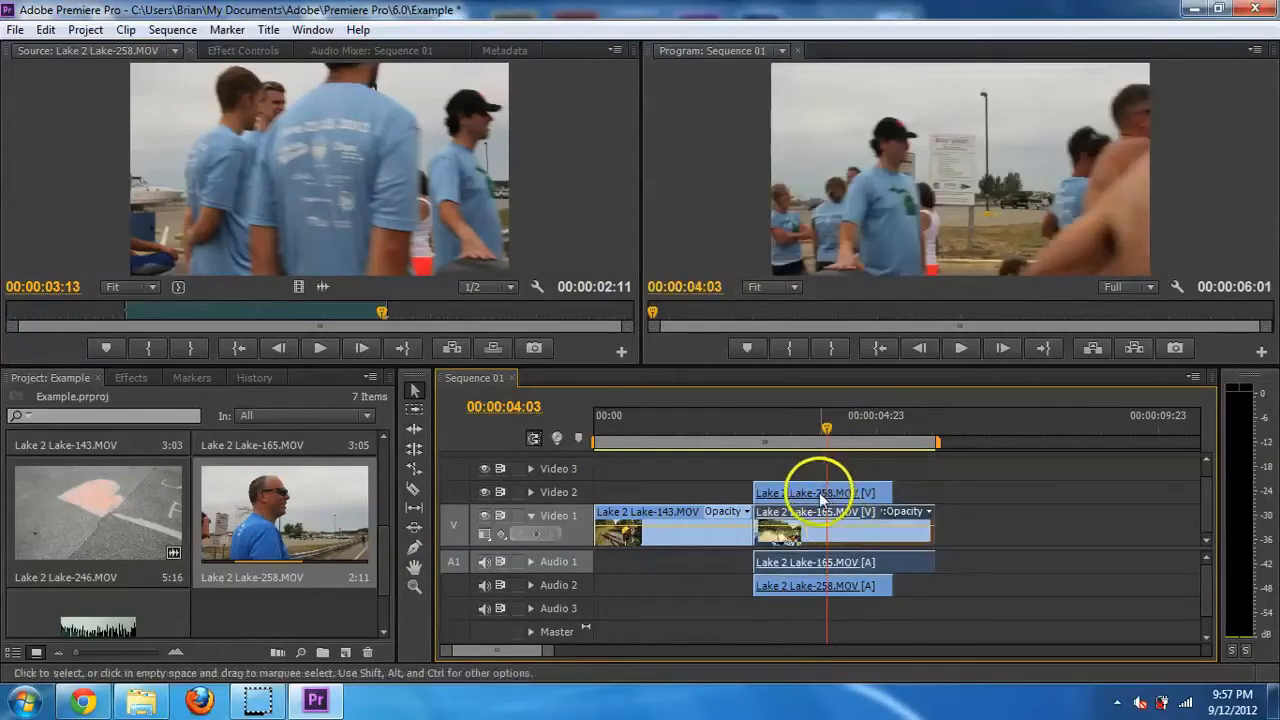
click(780, 498)
drag(772, 526, 813, 526)
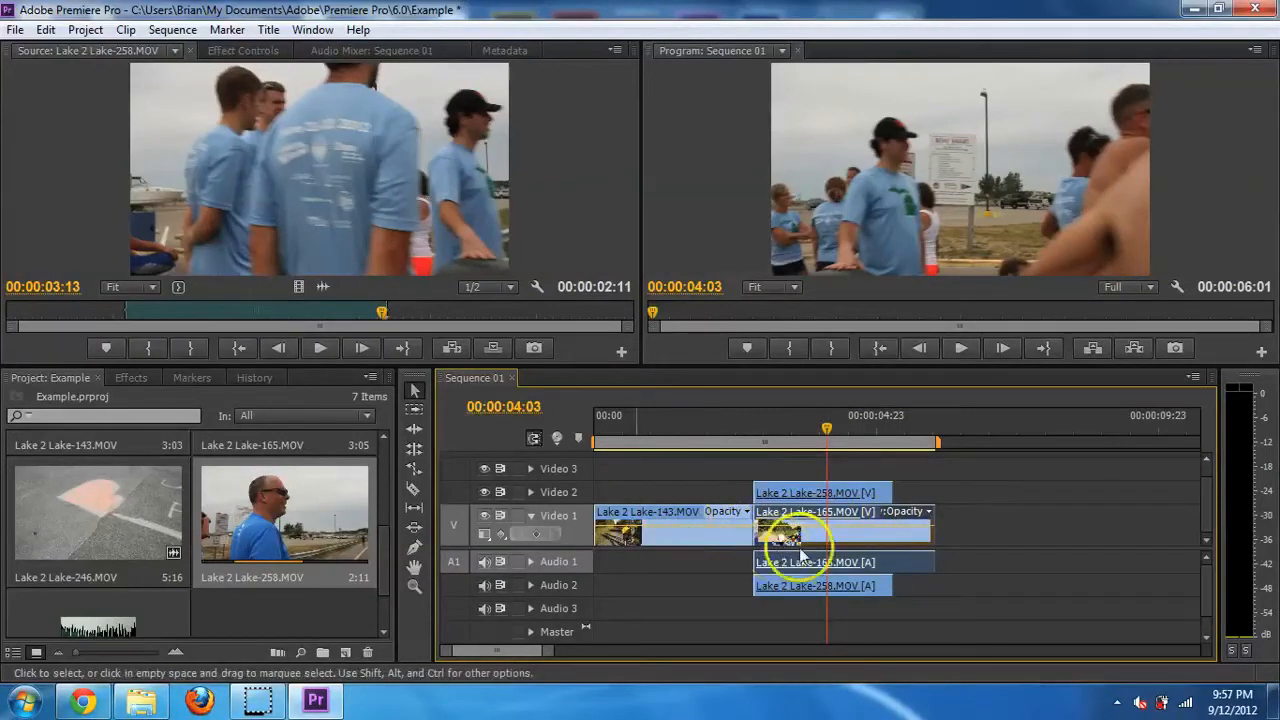
drag(829, 529, 1016, 541)
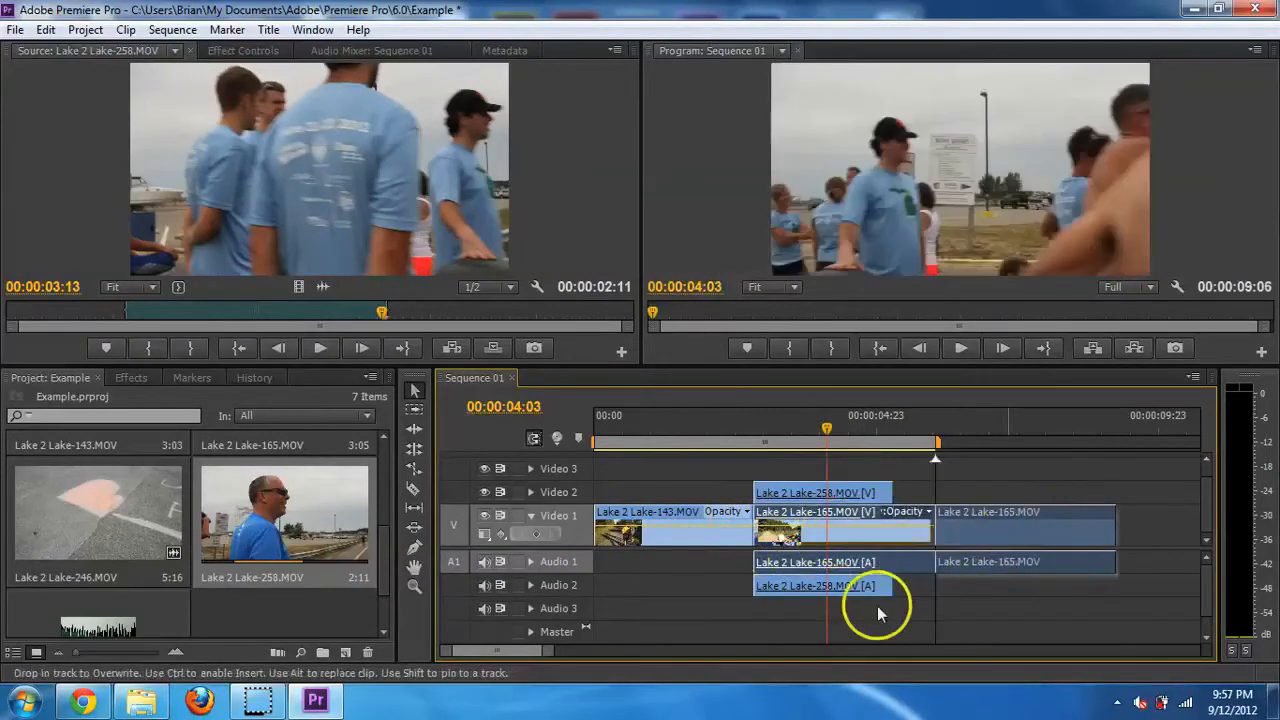
drag(853, 494, 860, 534)
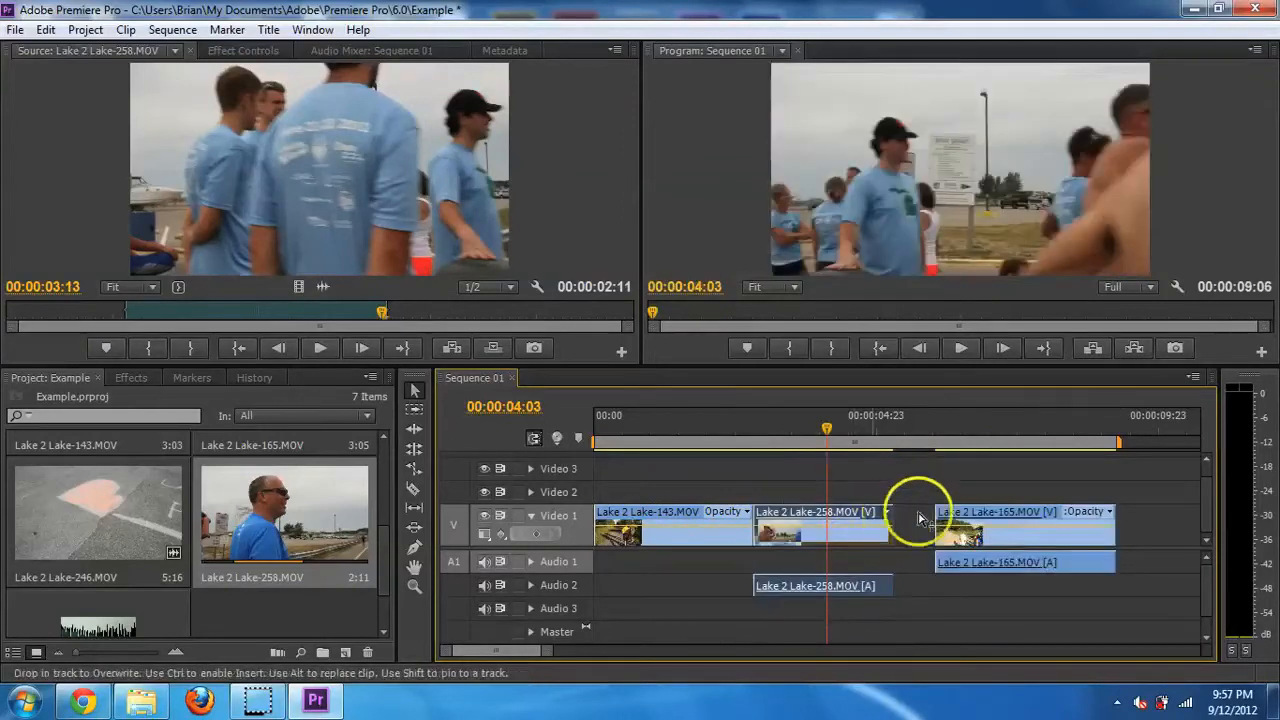
Ripple delete the gap between Lake 2 Lake-258.MOV and Lake 2 Lake-165.MOV on Video 1, and play through the joined clips.
click(965, 536)
drag(962, 540, 1068, 552)
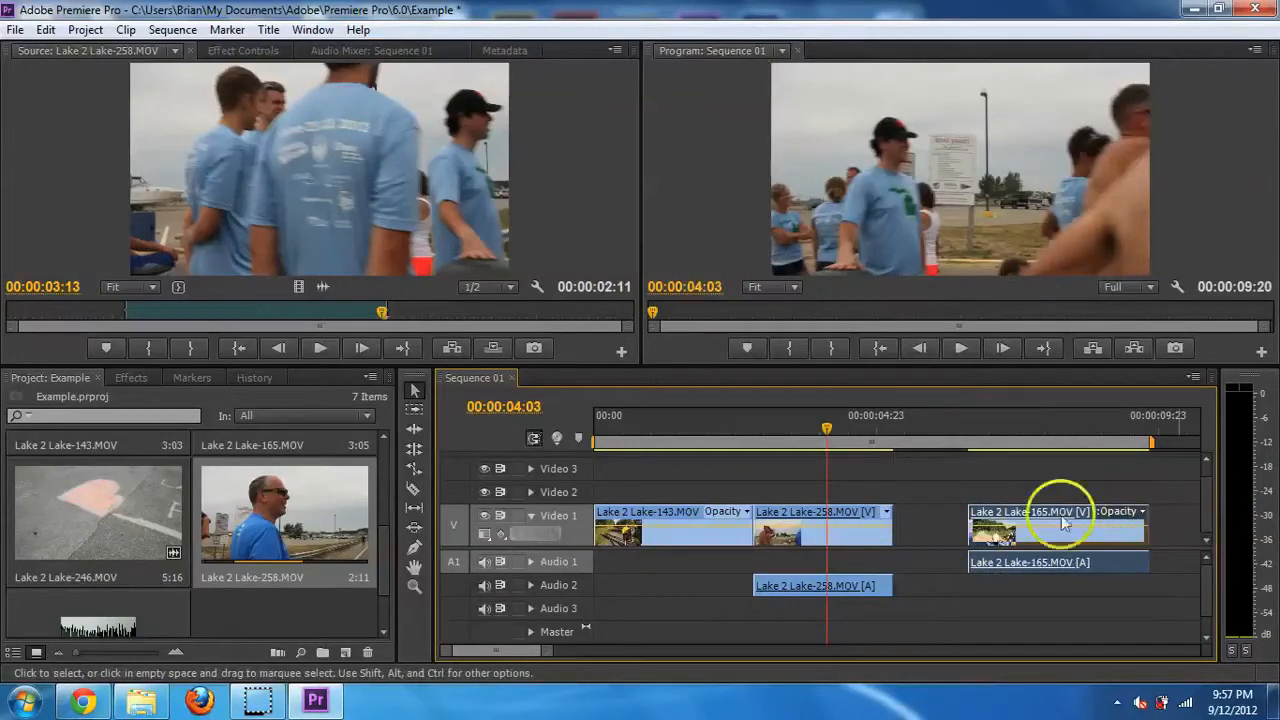
click(938, 526)
right_click(948, 522)
click(970, 533)
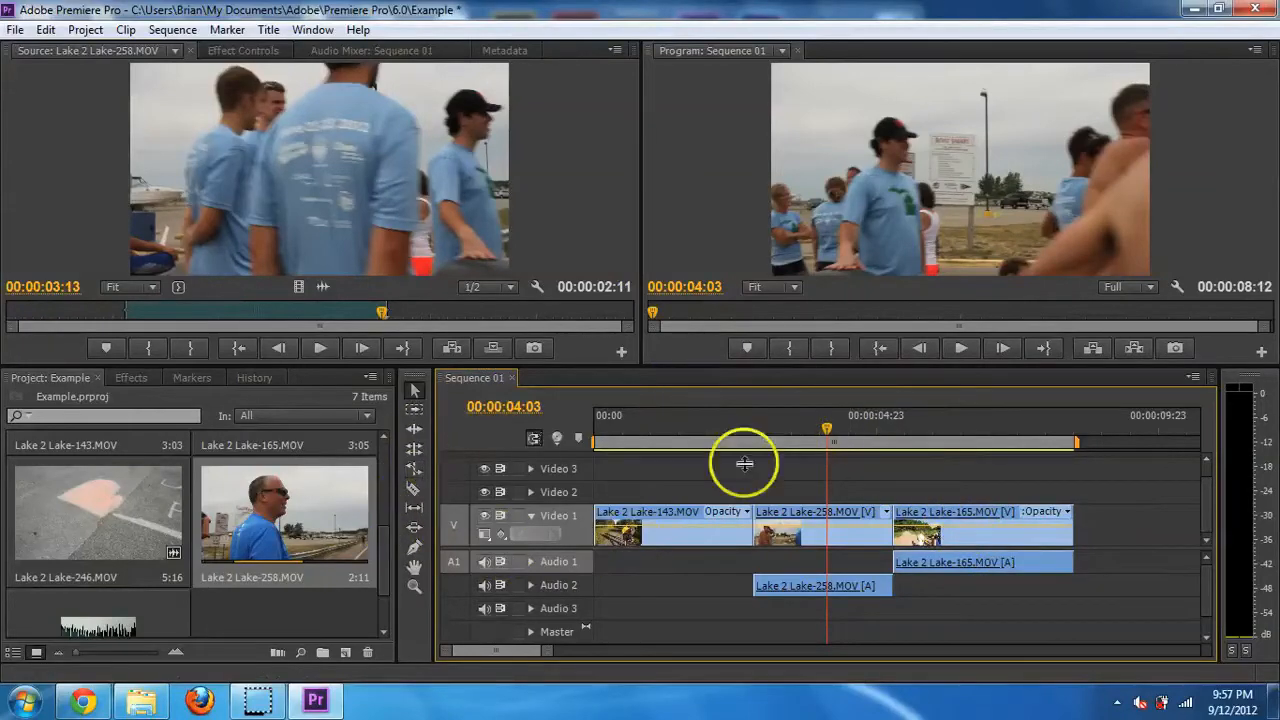
drag(779, 437, 931, 418)
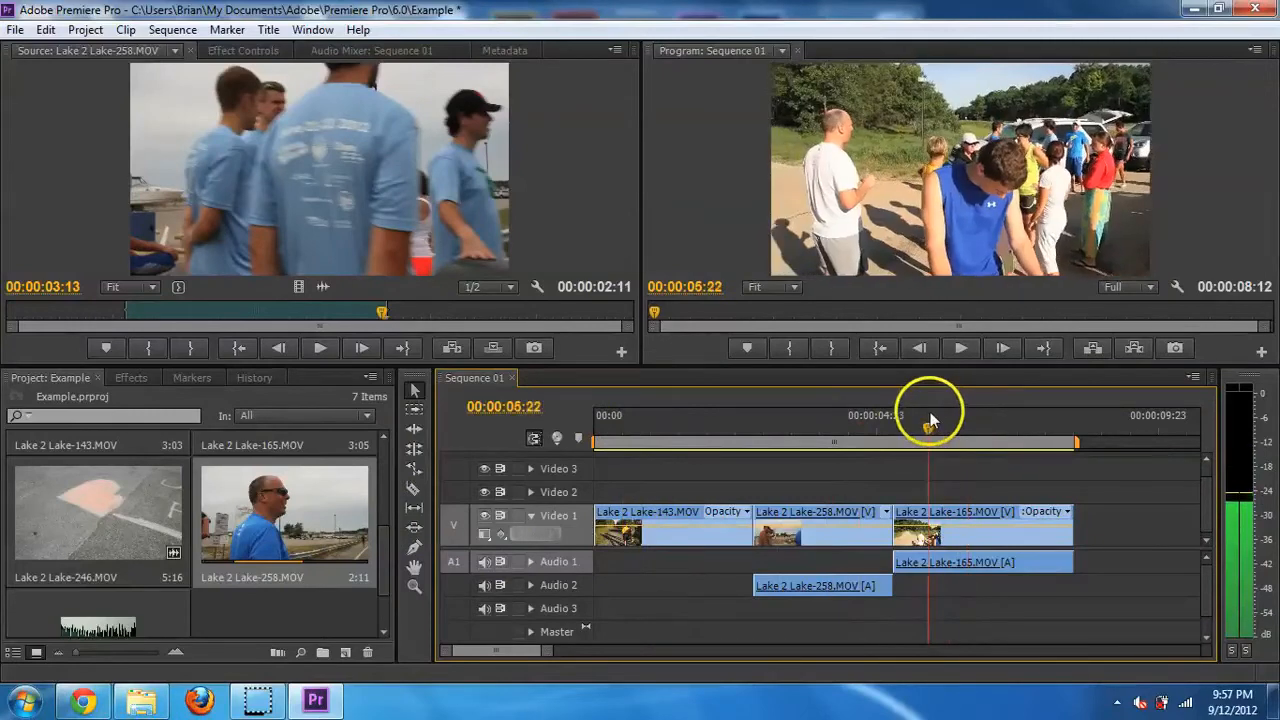
Browse the Video Effects categories and open the effect settings for timeline clips.
click(133, 378)
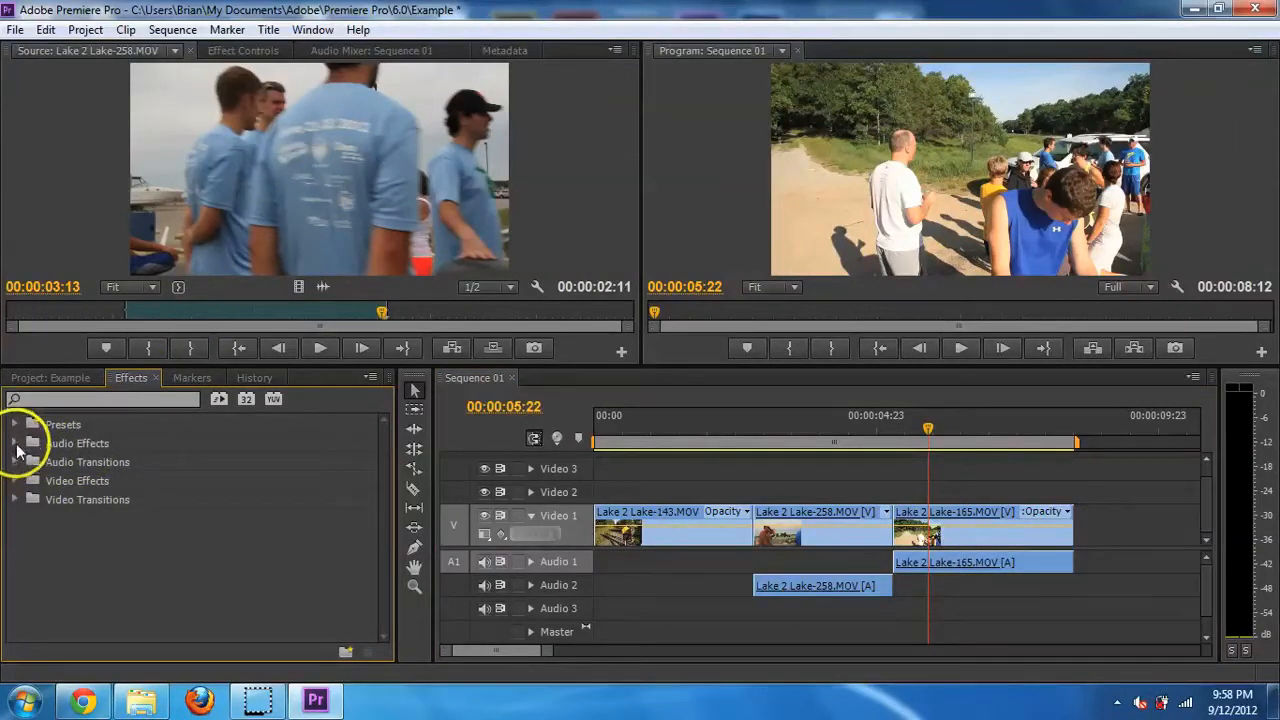
click(16, 481)
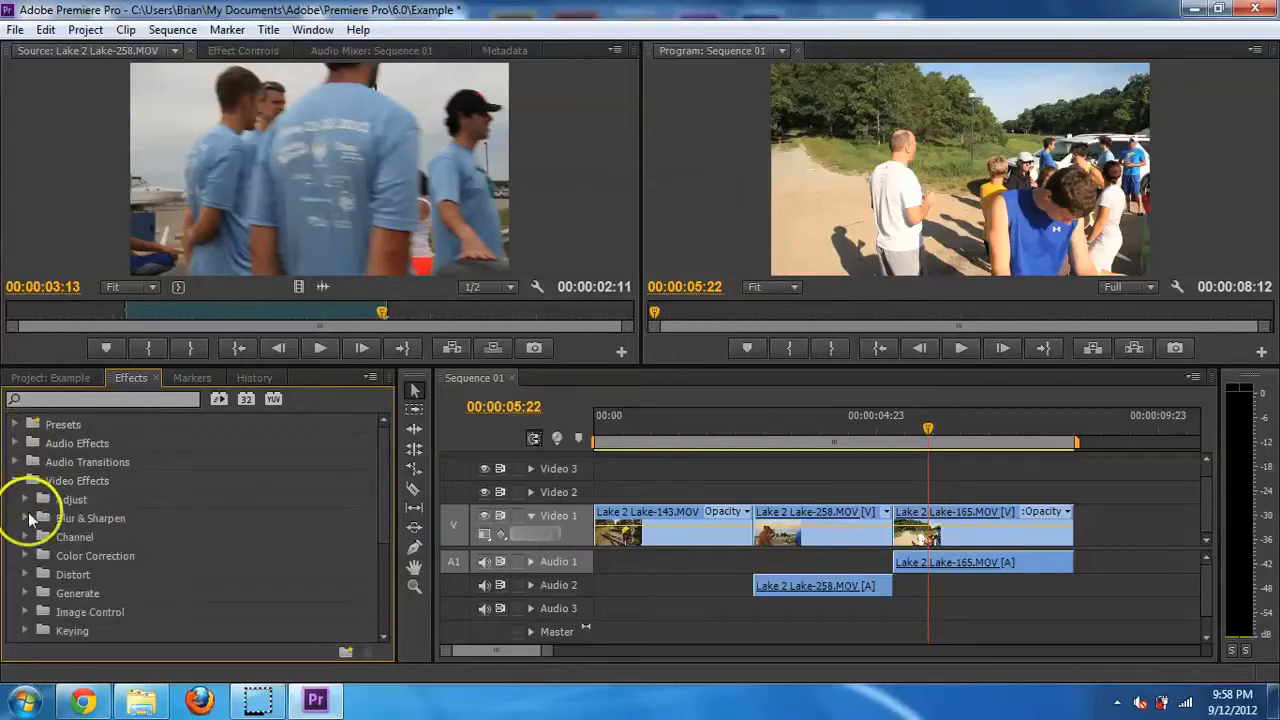
scroll(31, 521, down, 1)
scroll(30, 518, down, 5)
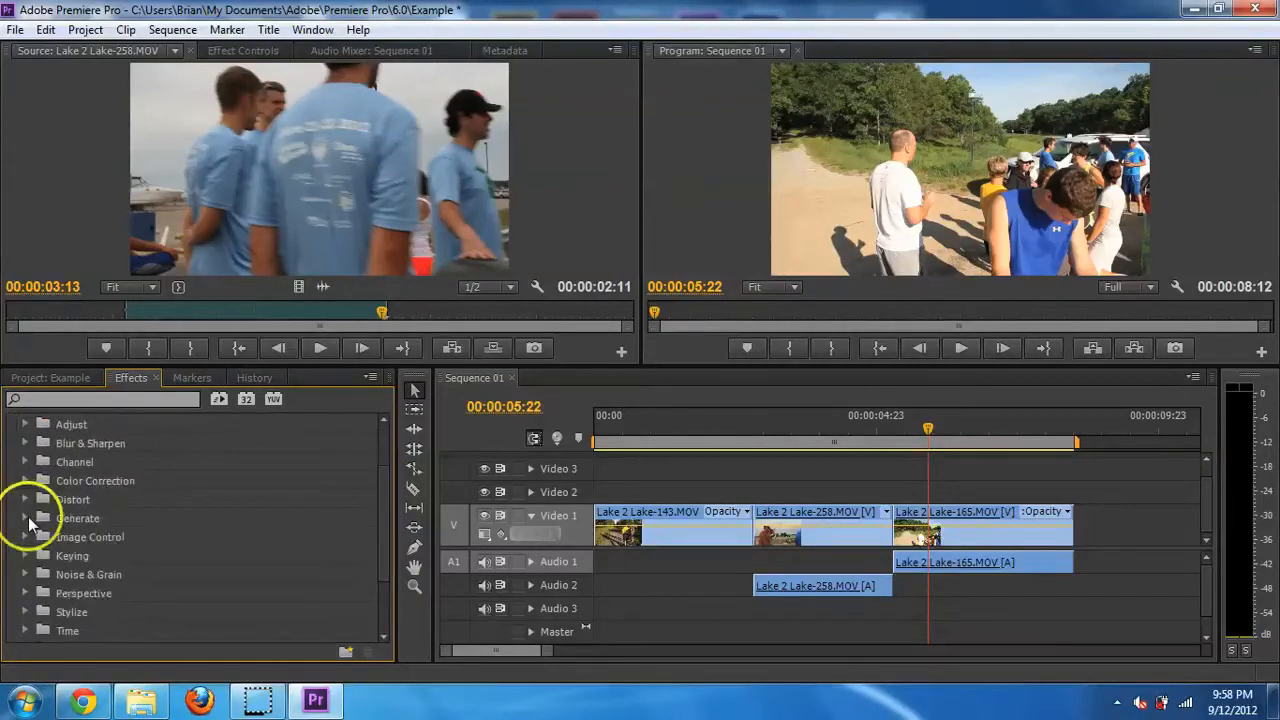
scroll(26, 516, down, 2)
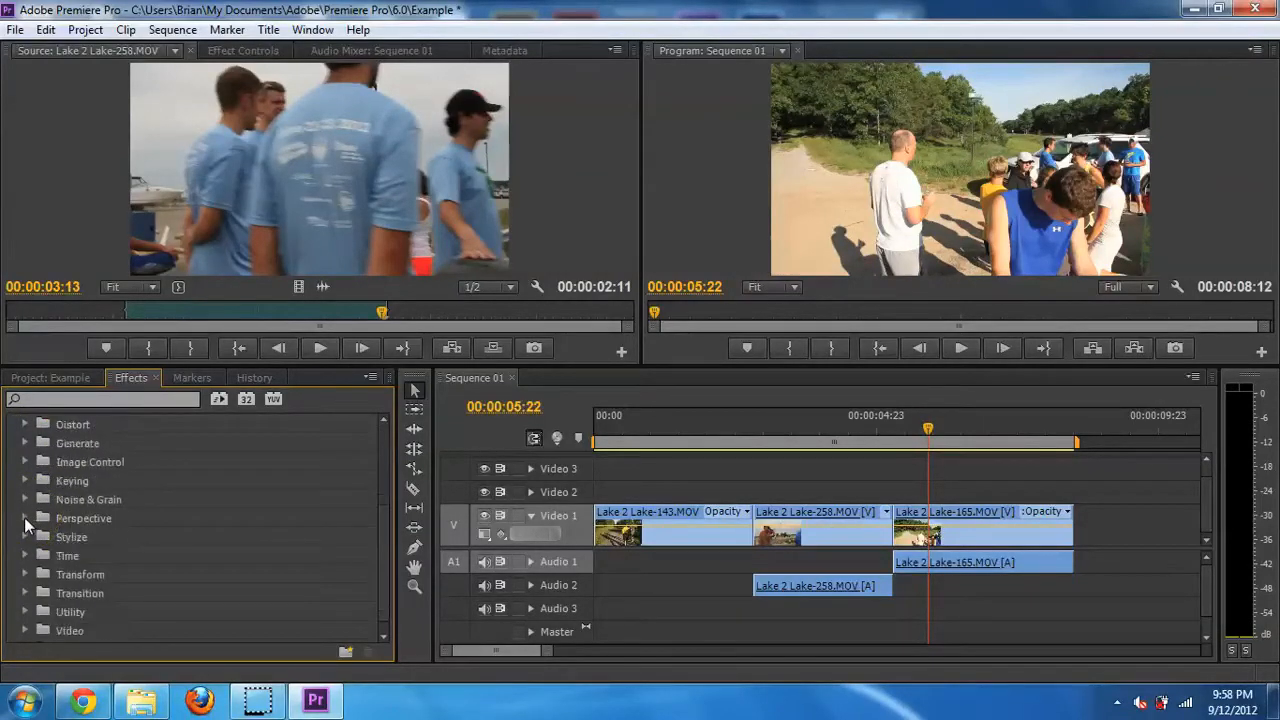
scroll(17, 531, down, 1)
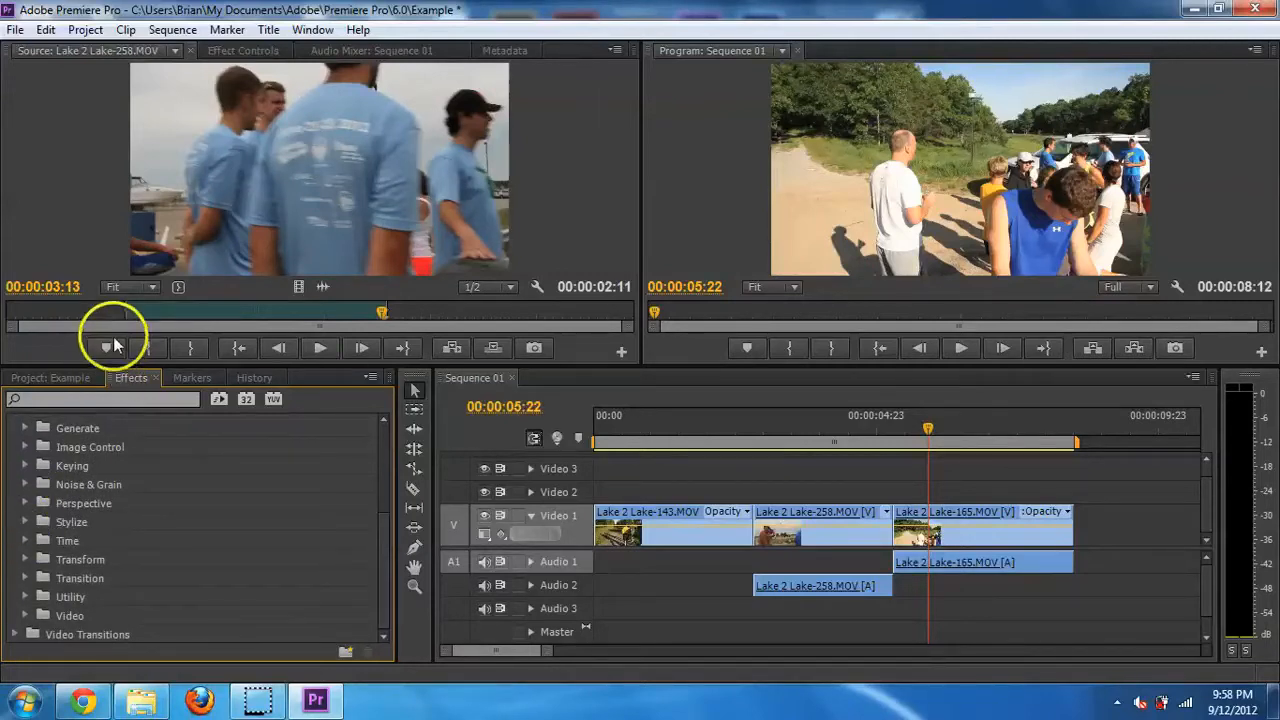
click(221, 51)
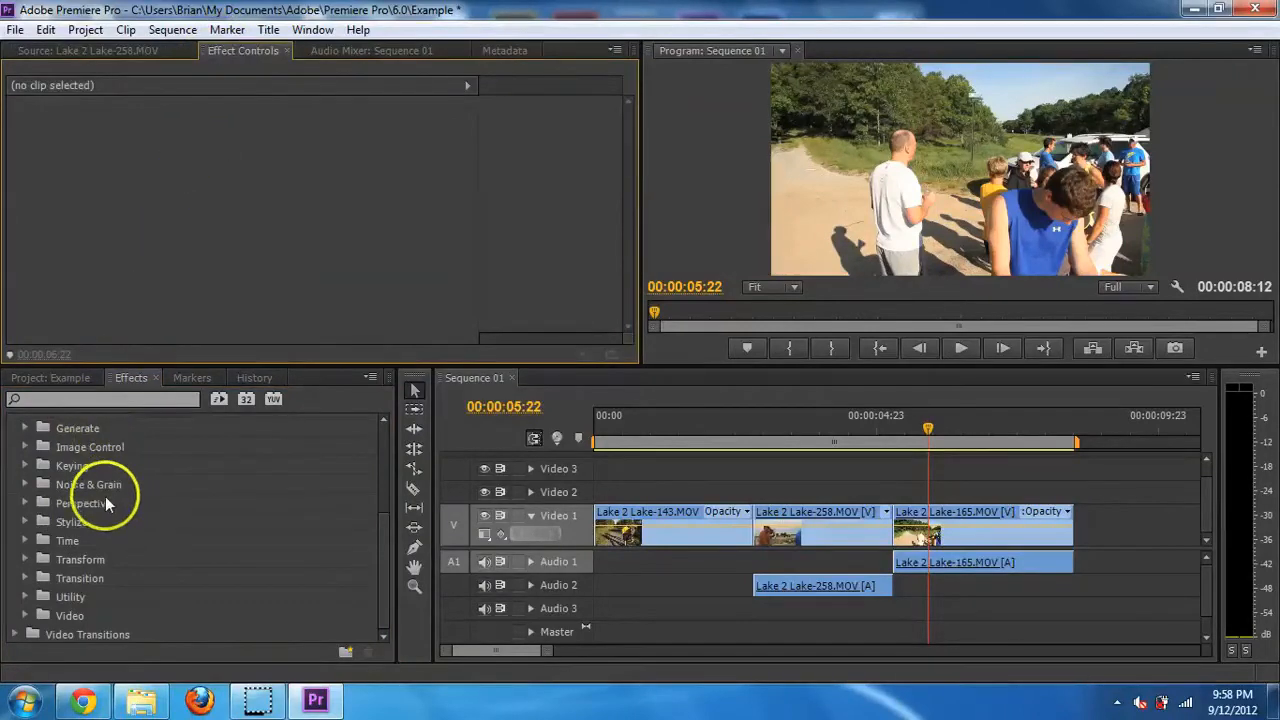
drag(80, 615, 65, 563)
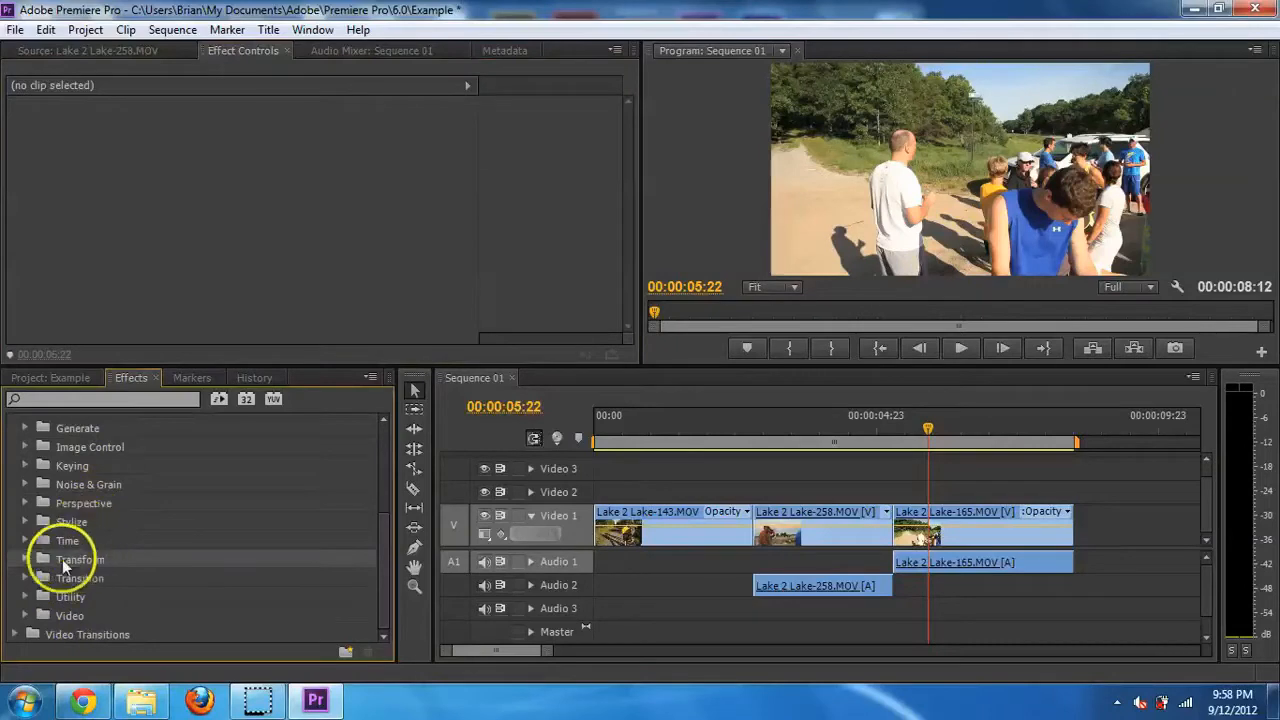
Find the Crop effect among the Transform video effects and apply it to Lake 2 Lake-165.MOV on Video 1.
click(26, 560)
scroll(93, 552, down, 1)
scroll(93, 552, down, 4)
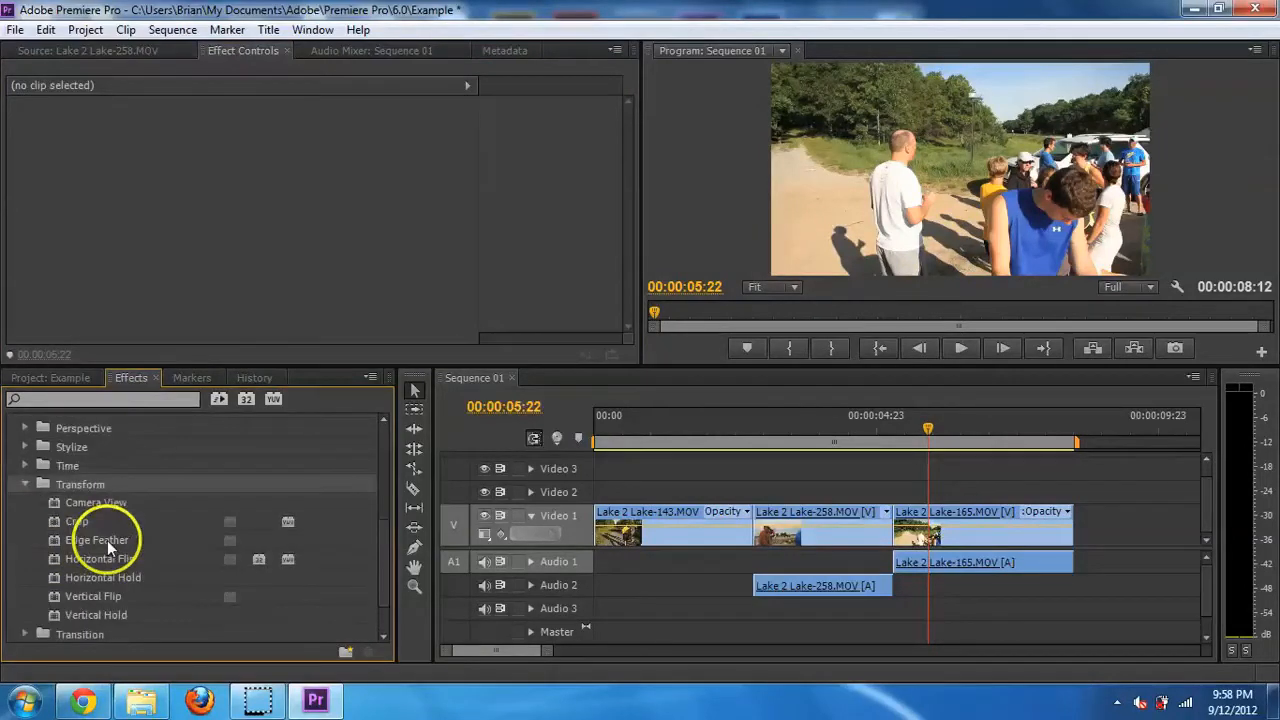
click(119, 500)
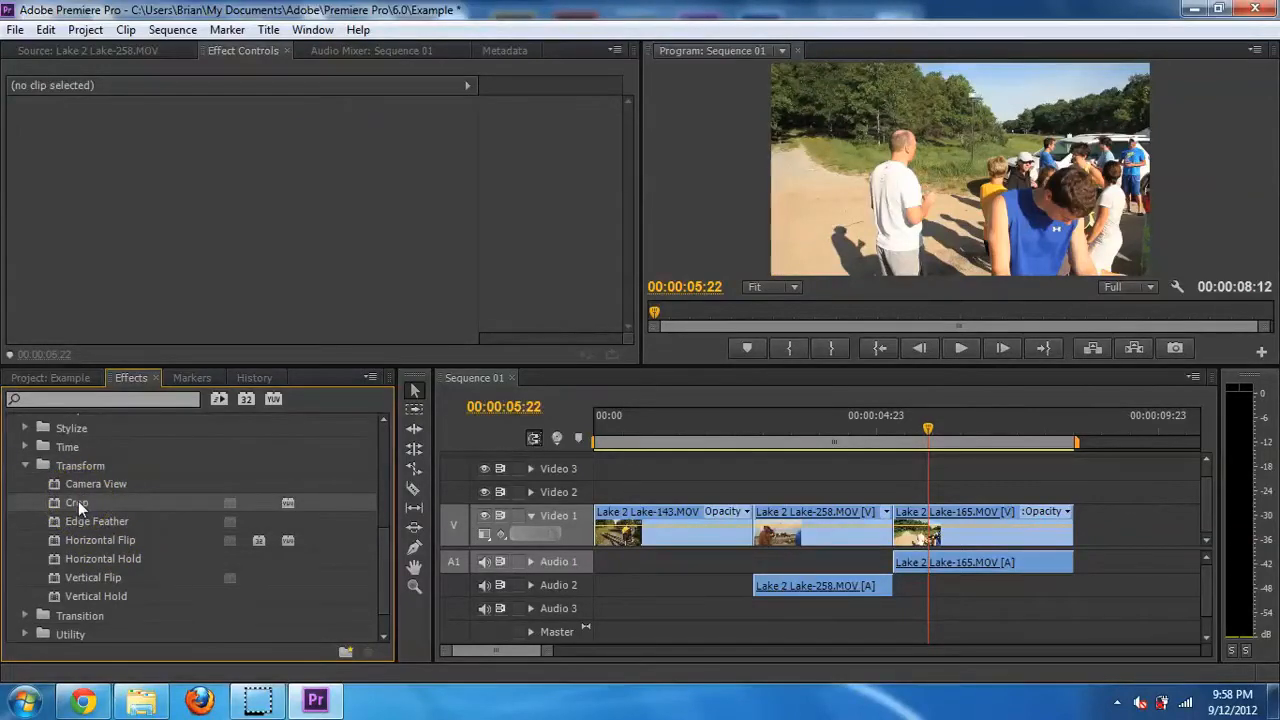
drag(78, 501, 957, 530)
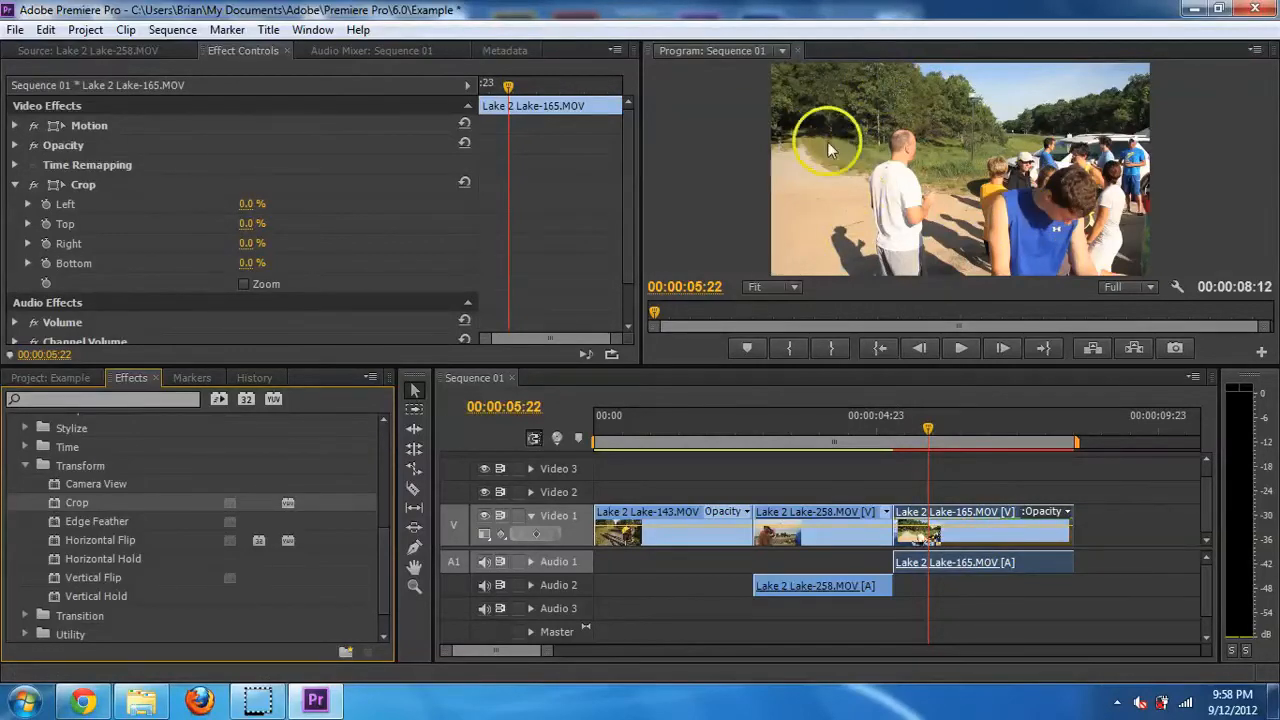
Set the Left crop of Lake 2 Lake-165.MOV to 50% and play the clip from just before its start.
drag(246, 204, 297, 186)
click(254, 204)
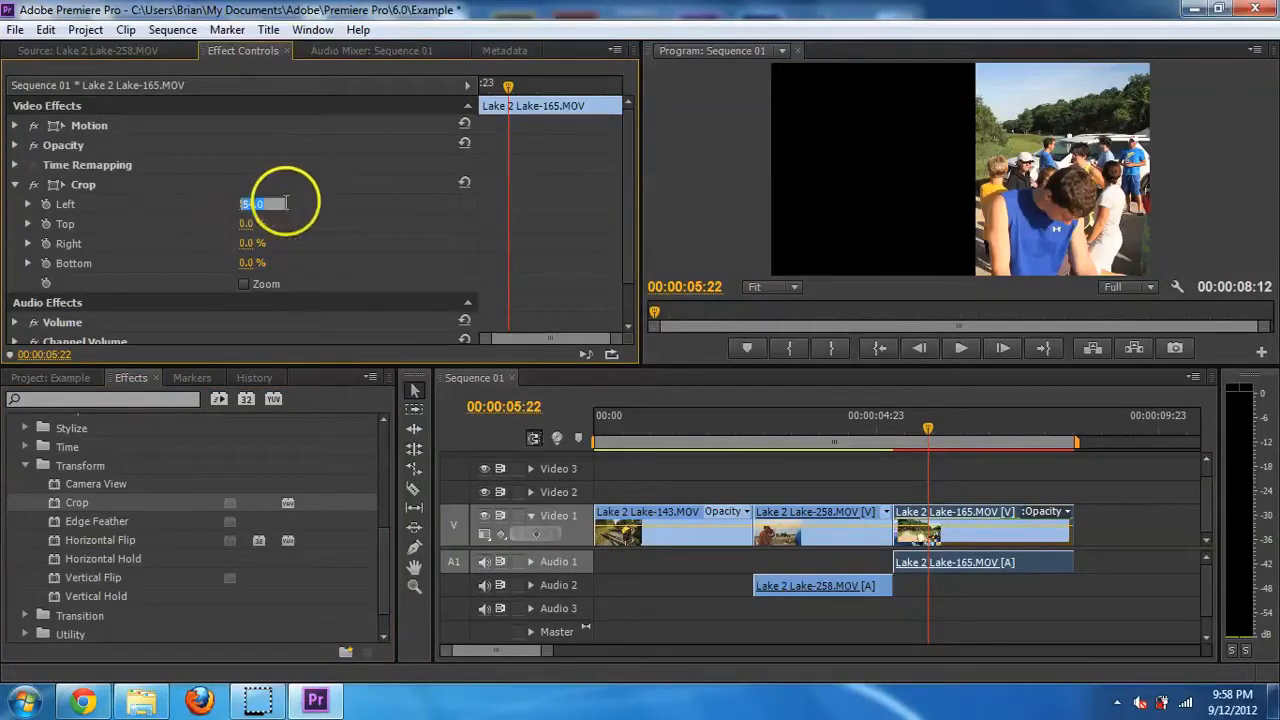
text(50)
key(Return)
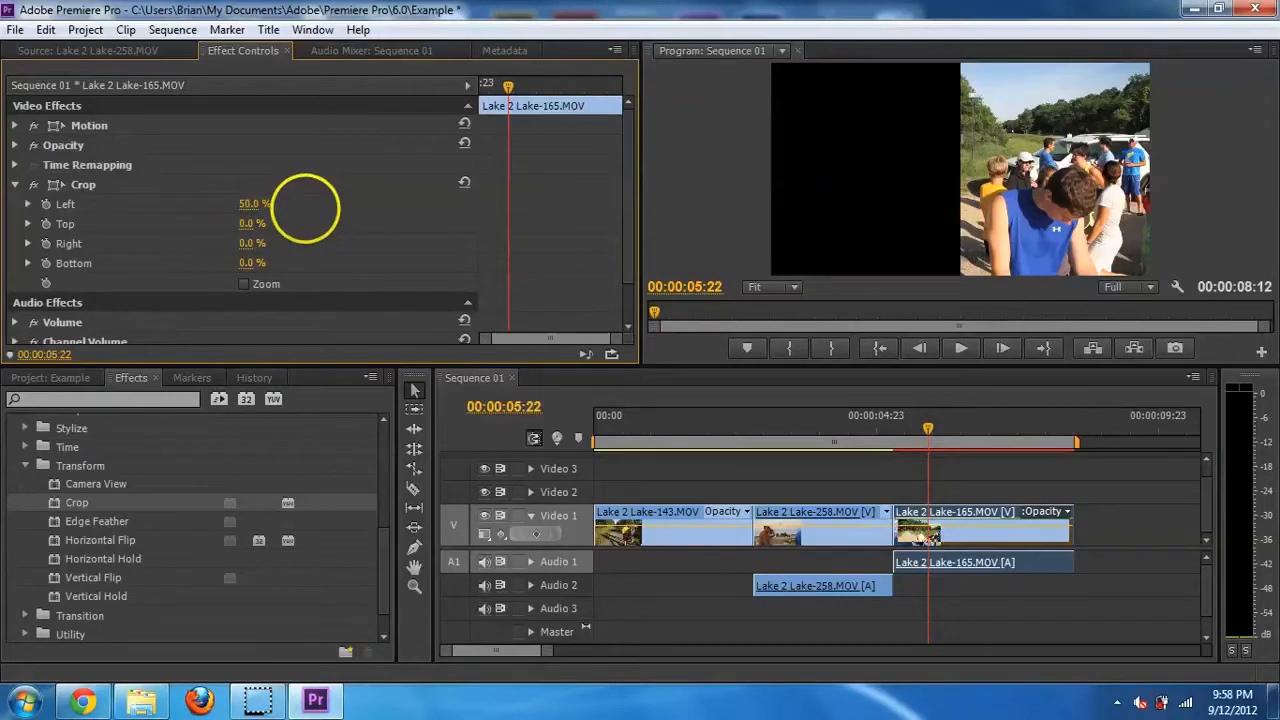
click(891, 426)
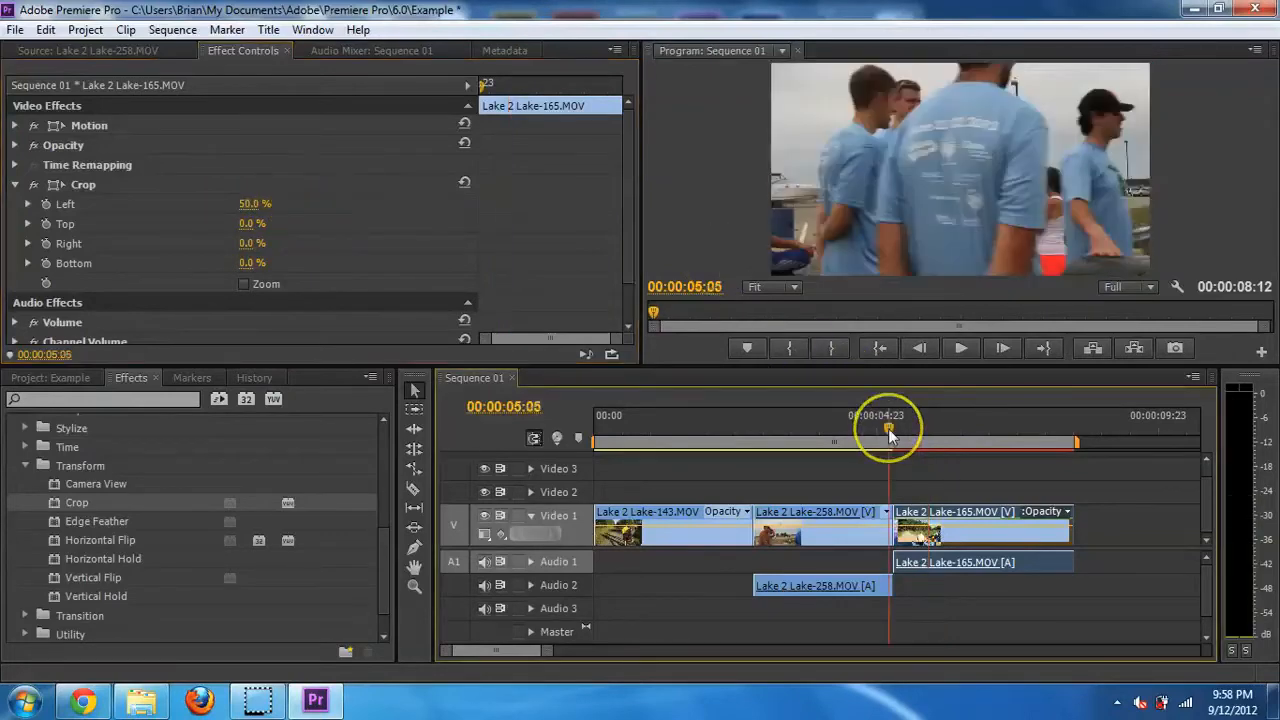
key(space)
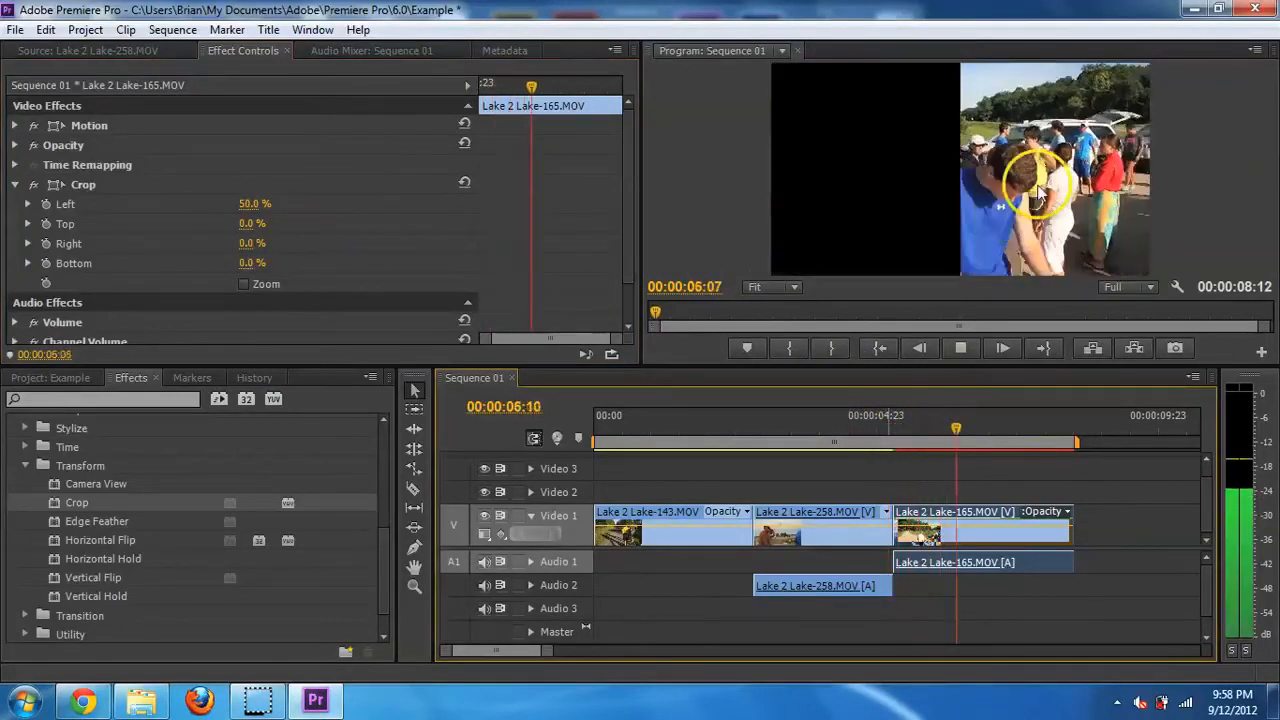
key(space)
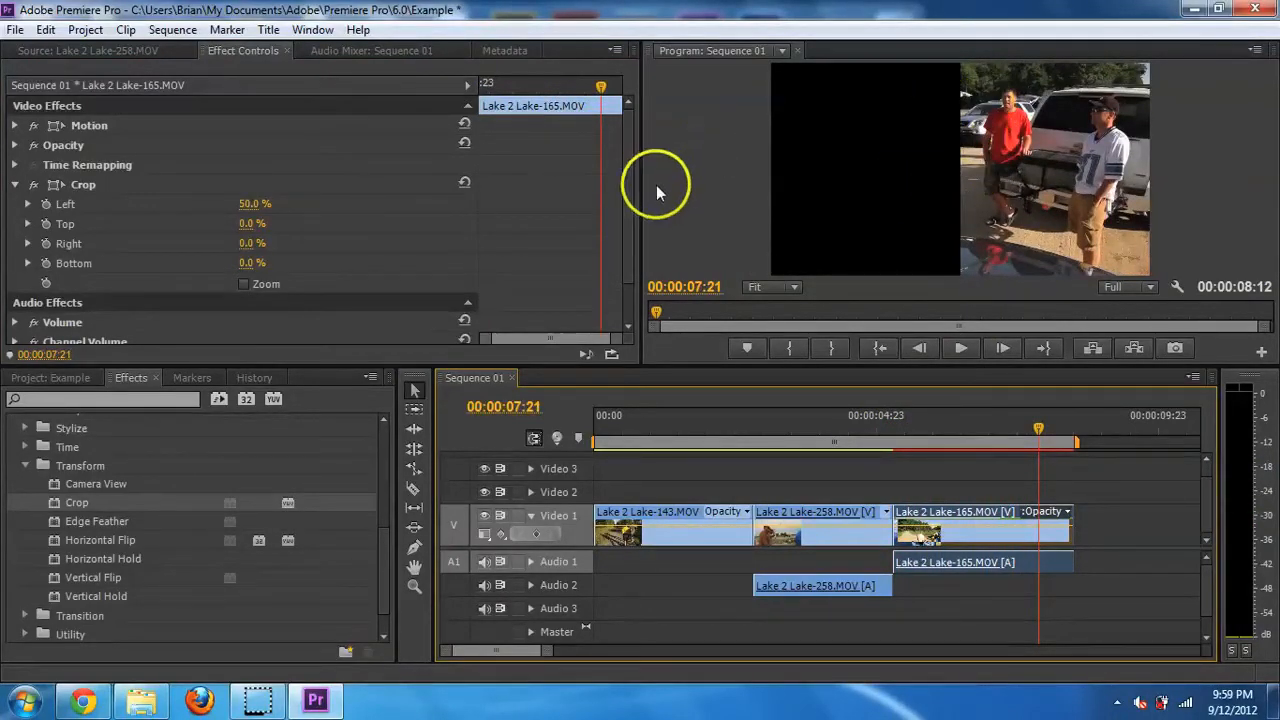
Undo the Left crop value and delete the Crop effect from Lake 2 Lake-165.MOV.
key(ctrl+z)
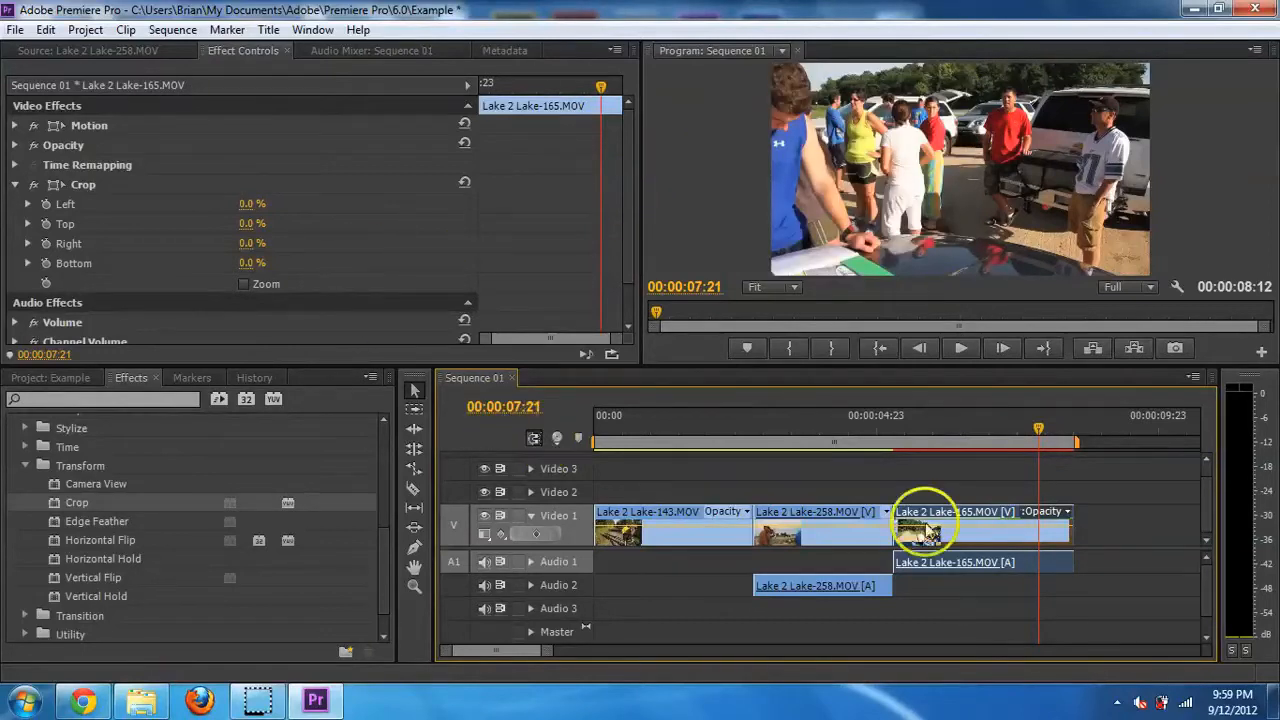
click(83, 187)
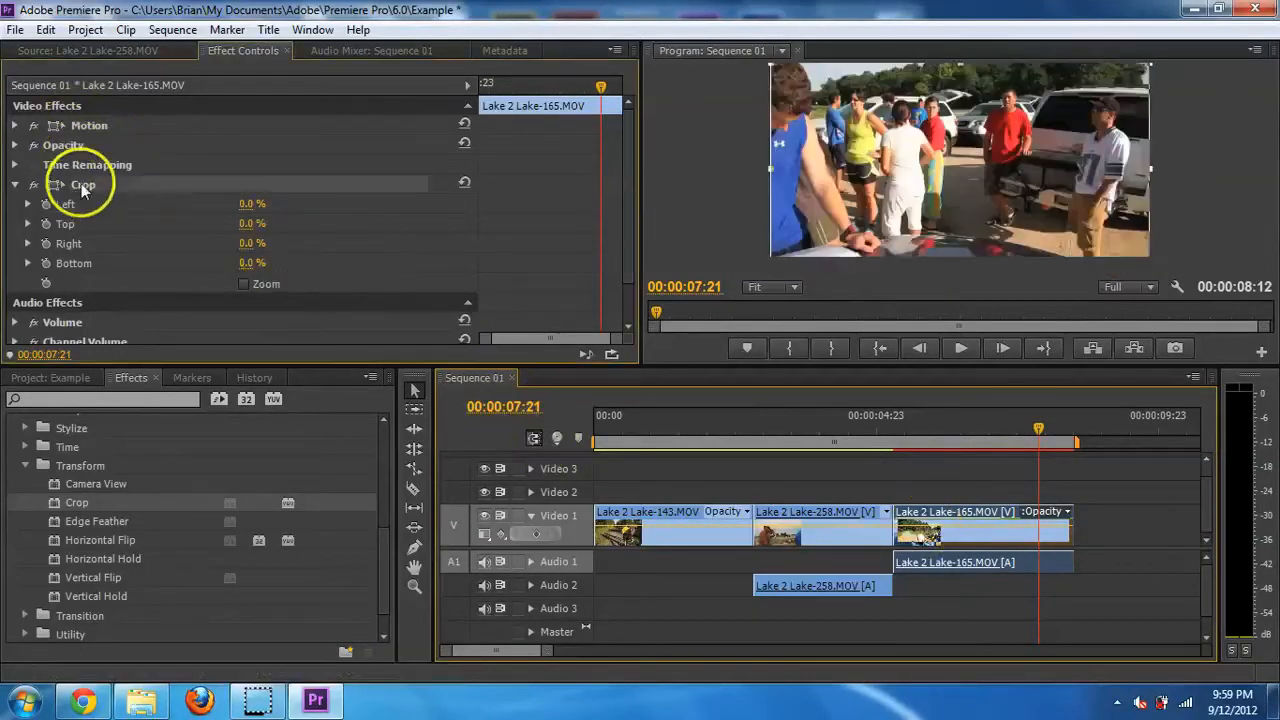
key(Delete)
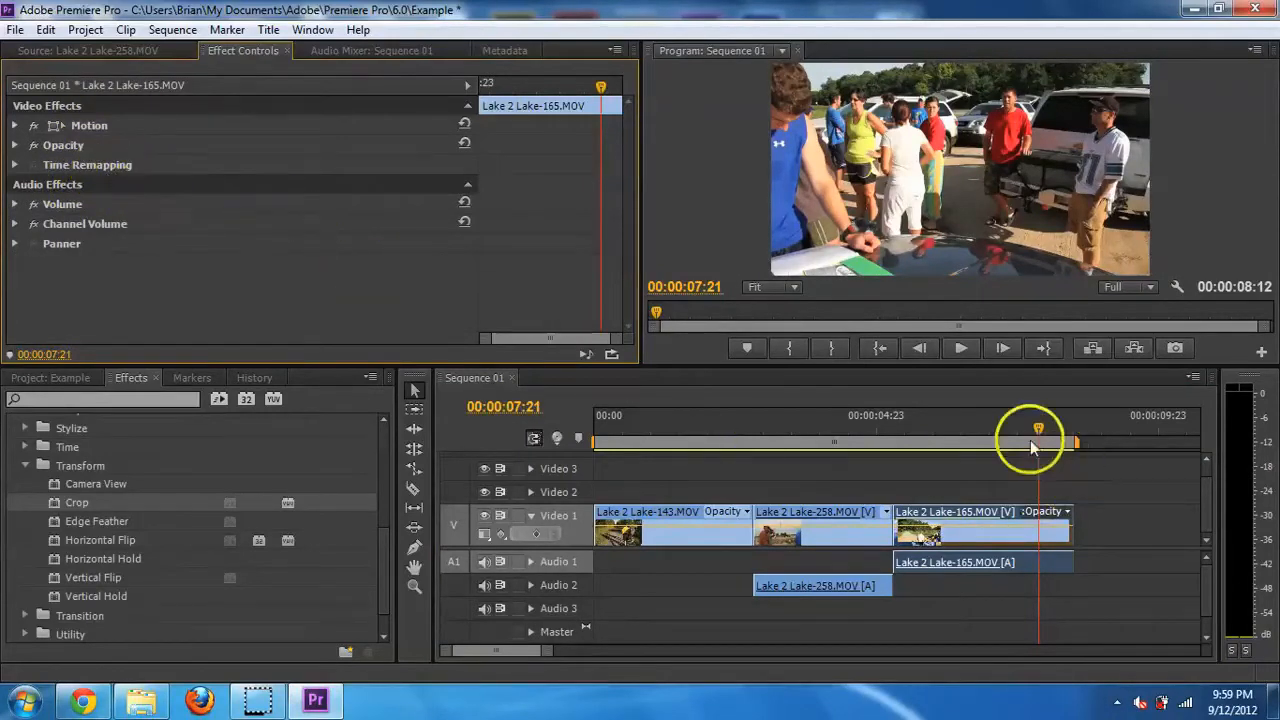
Place the still image Lake 2 Lake-22.JPG on Video 1 directly after Lake 2 Lake-165.MOV.
drag(1045, 432, 1082, 445)
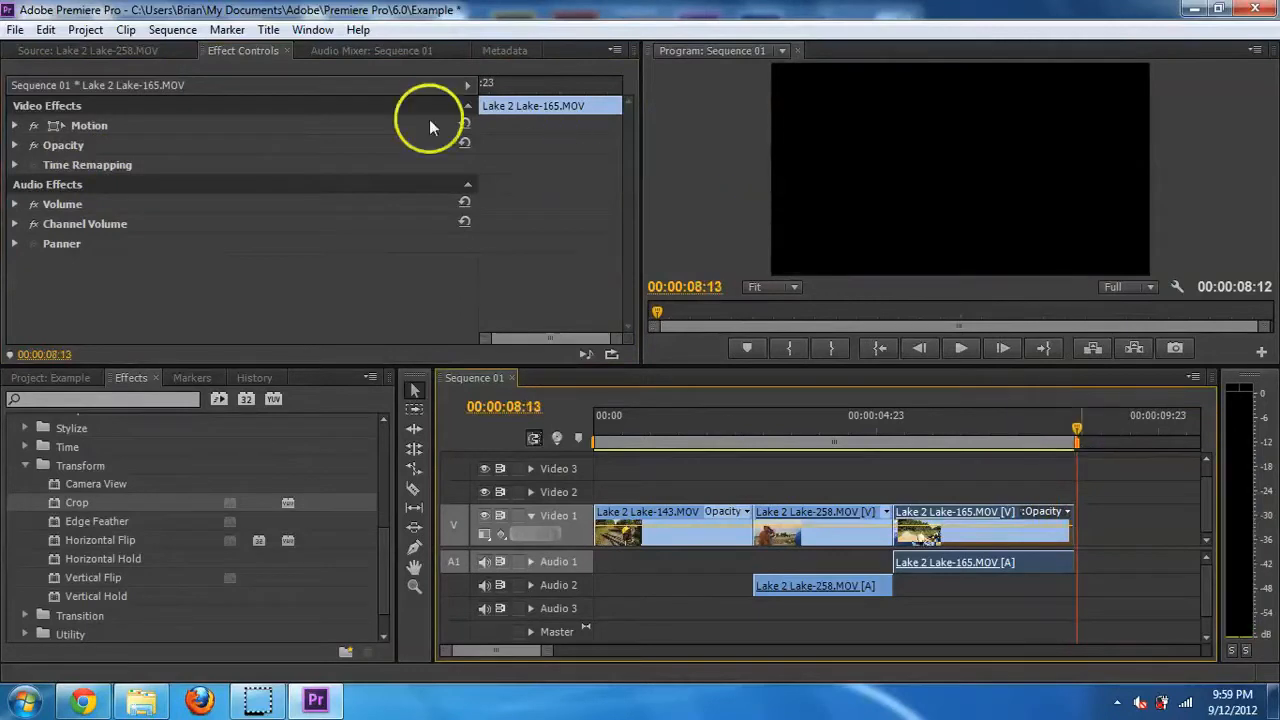
click(62, 383)
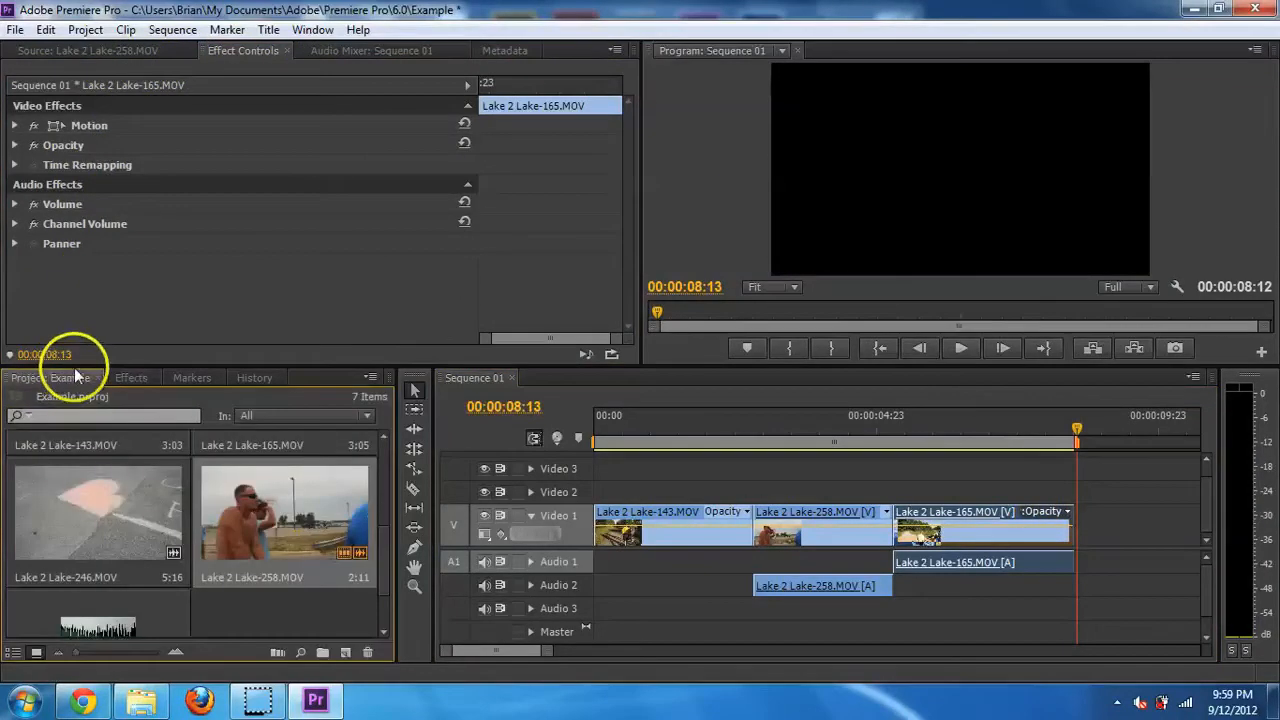
scroll(388, 590, down, 3)
scroll(390, 540, up, 5)
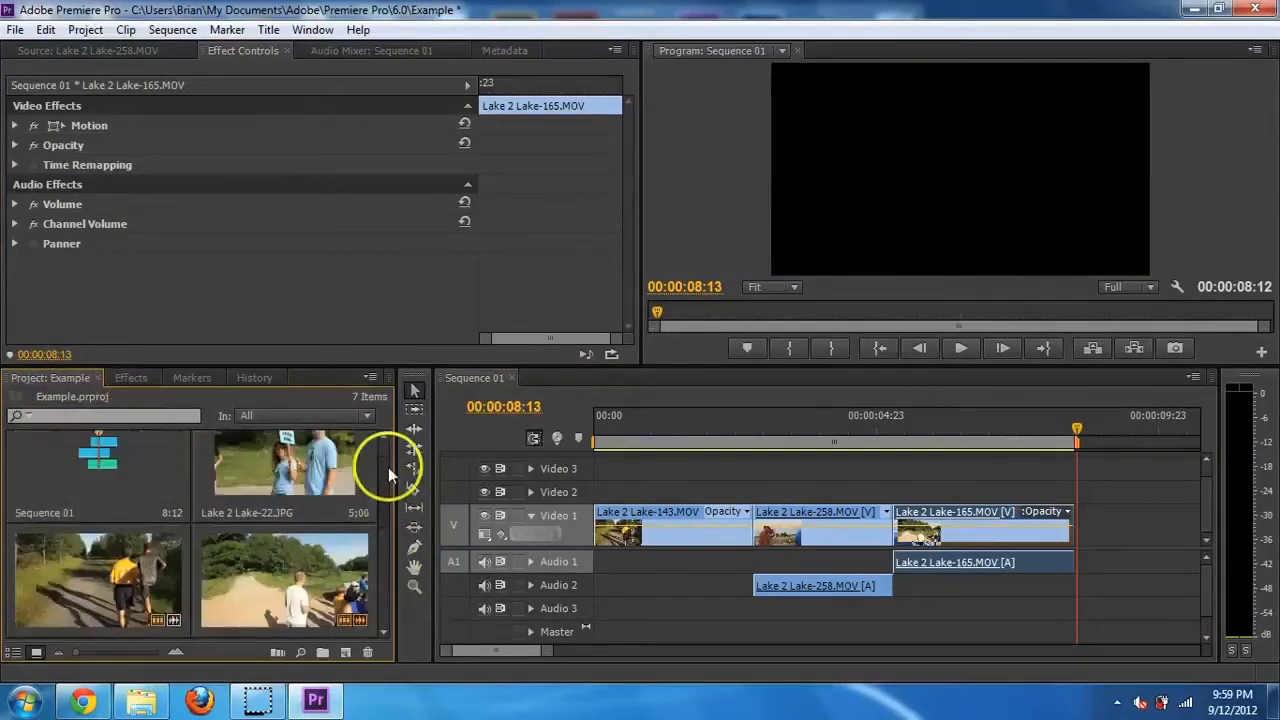
drag(320, 470, 1085, 528)
drag(547, 652, 448, 650)
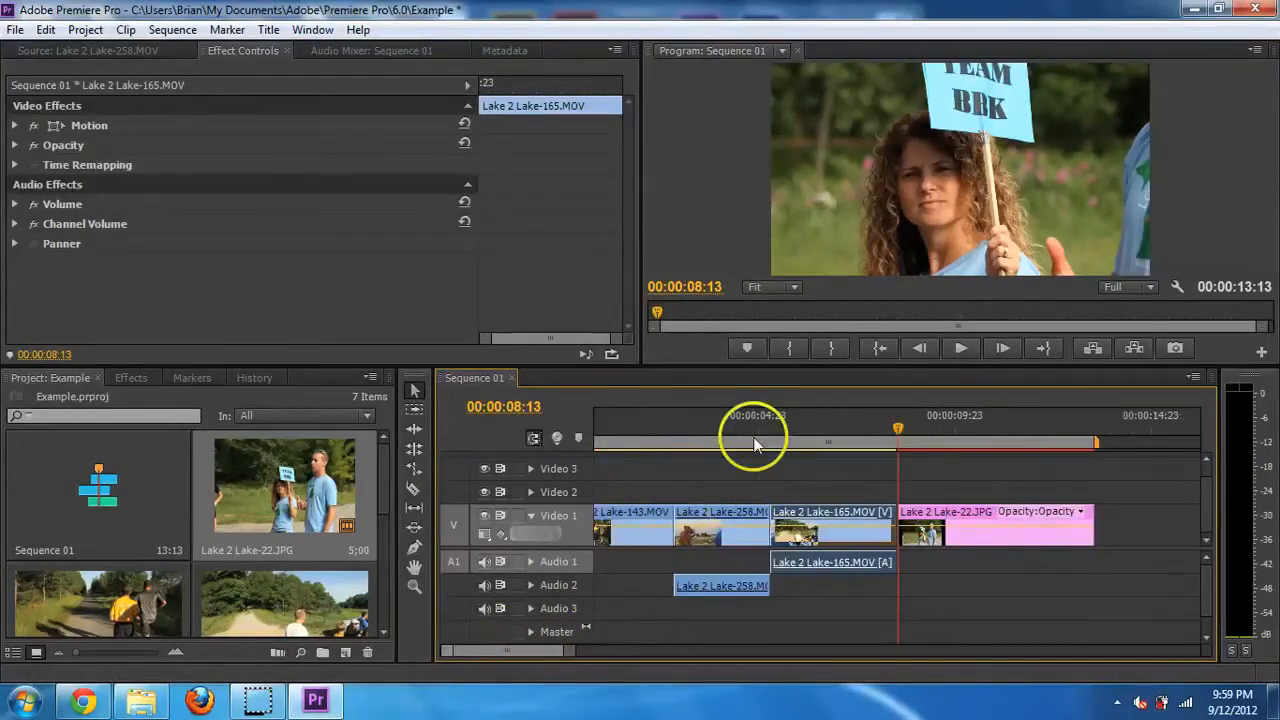
Trim the end of Lake 2 Lake-22.JPG so the sequence ends at 00:00:12:18, and scrub back to the start of the image.
drag(898, 430, 958, 431)
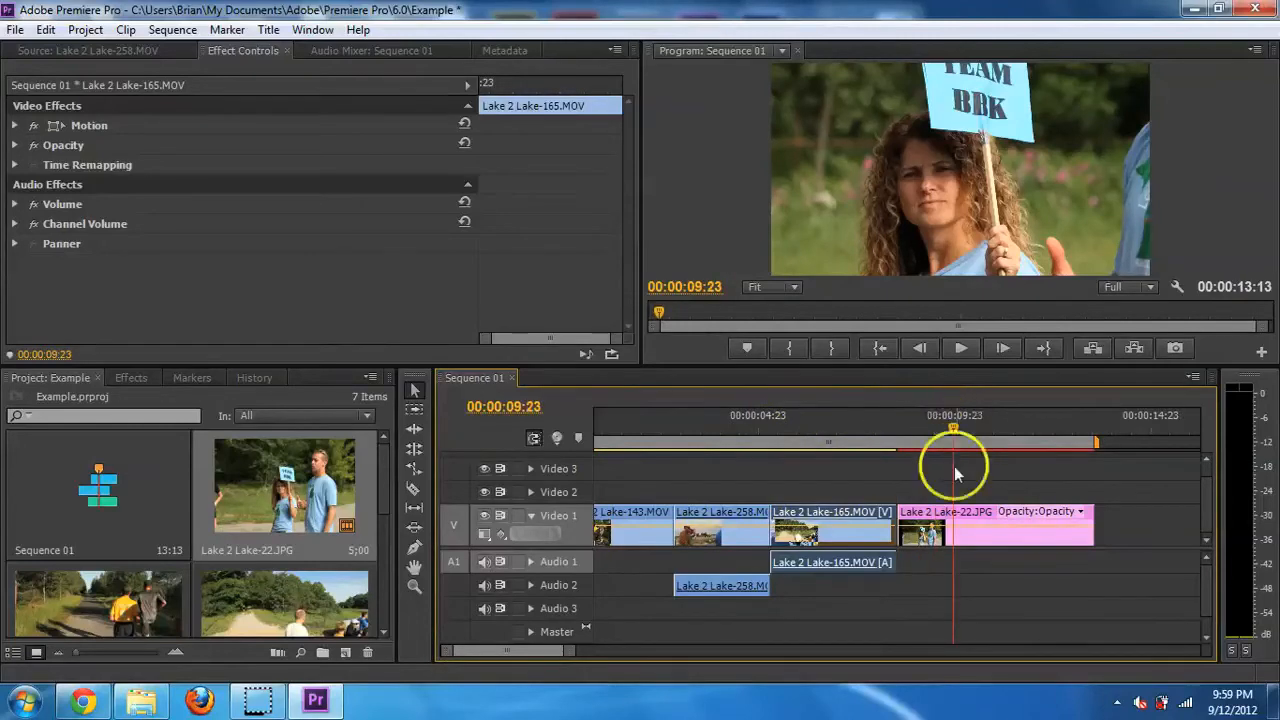
click(999, 521)
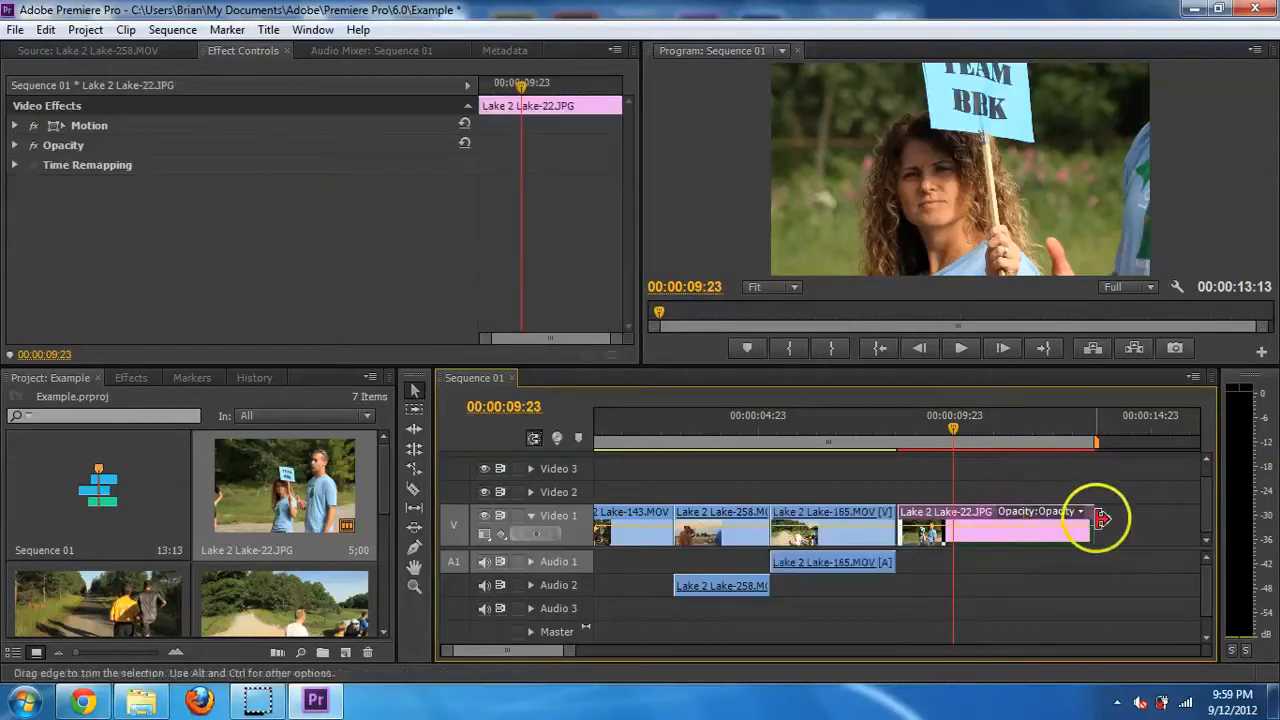
drag(1099, 517, 1062, 521)
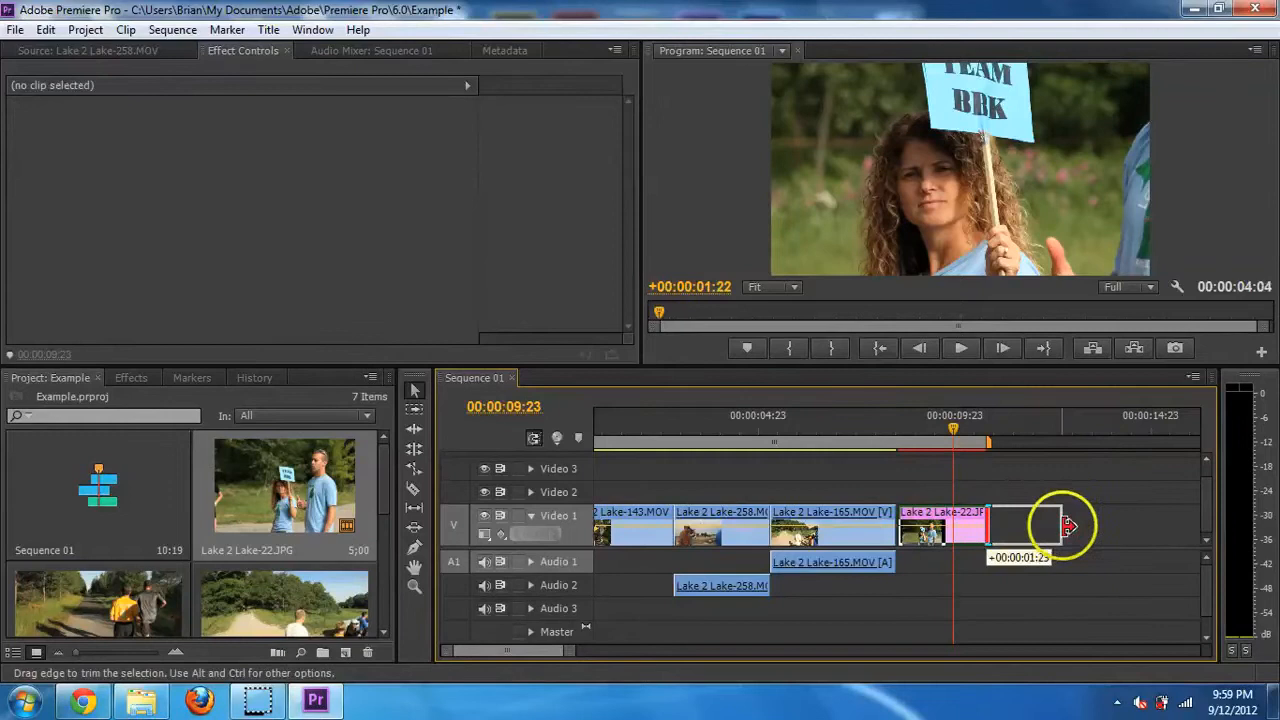
drag(953, 426, 907, 429)
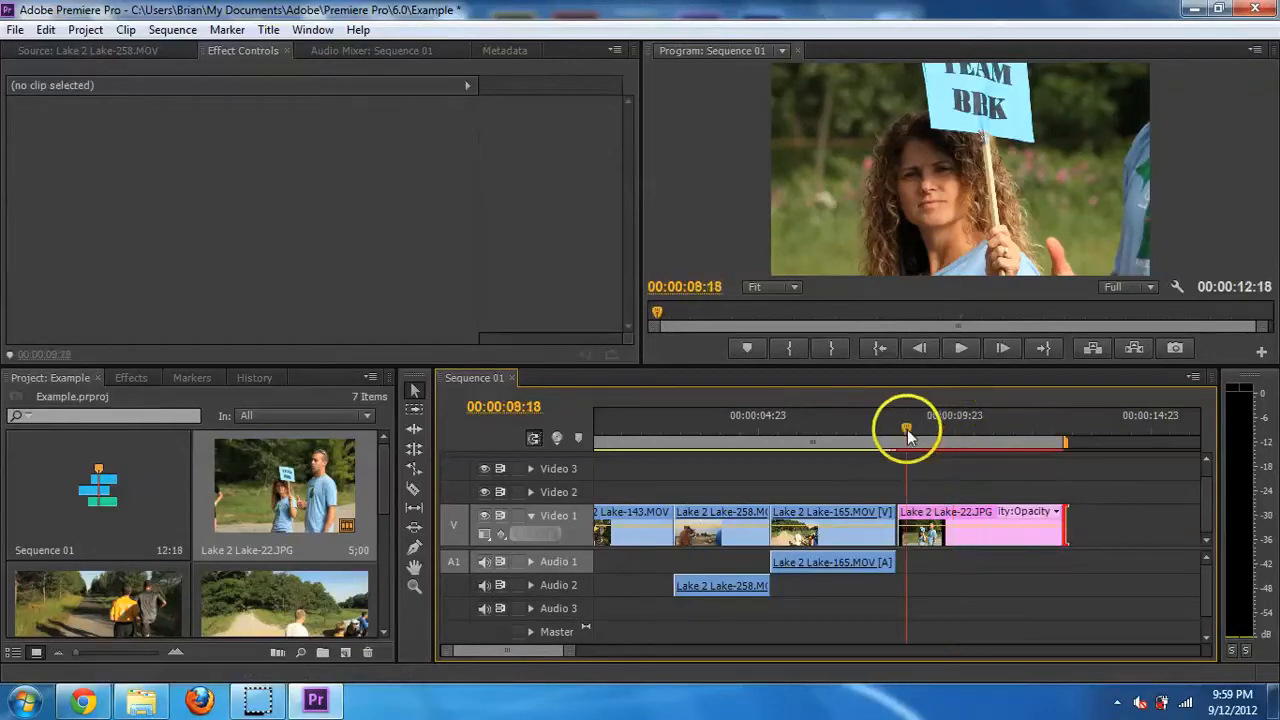
Set the Motion Scale of Lake 2 Lake-22.JPG to 42.0.
click(951, 523)
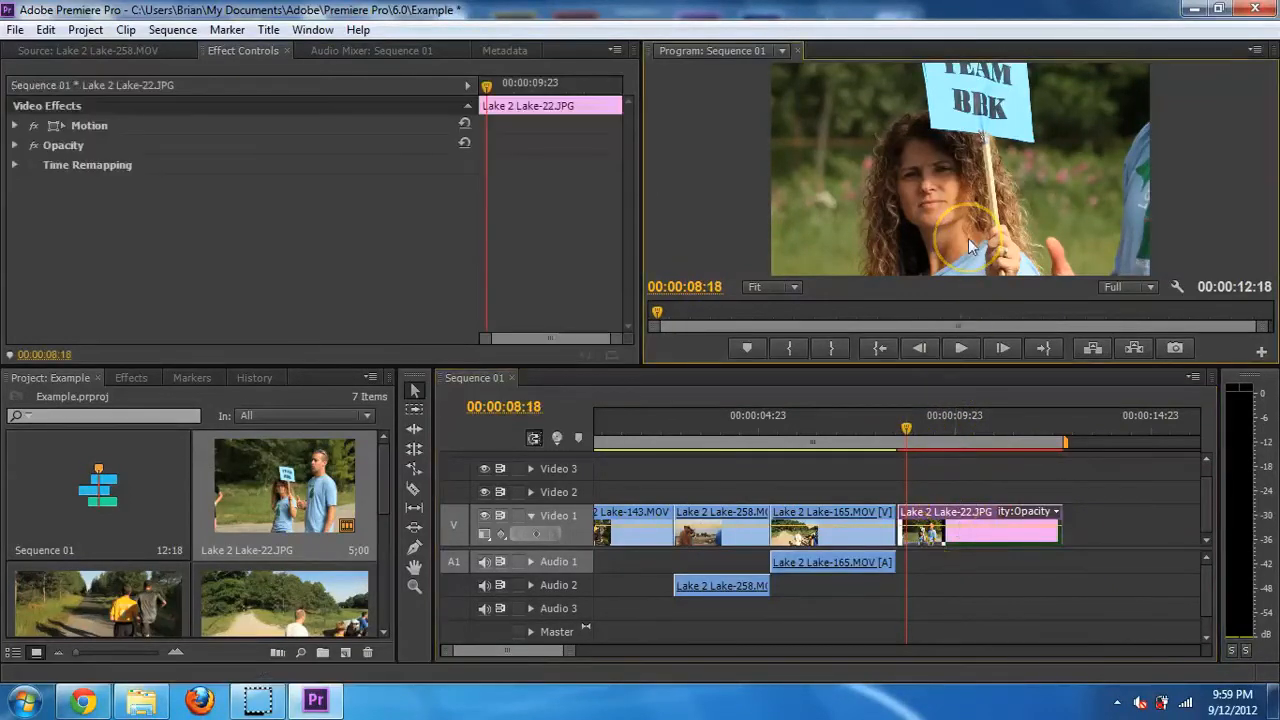
click(14, 127)
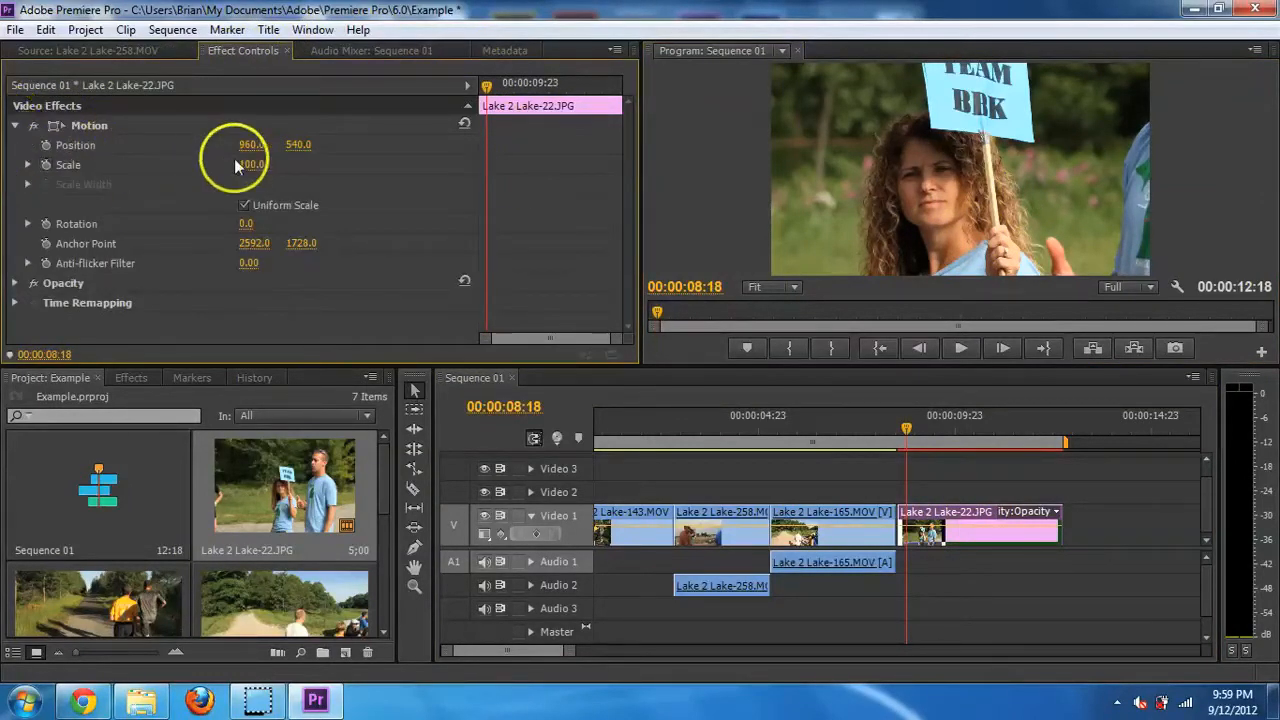
drag(250, 162, 178, 157)
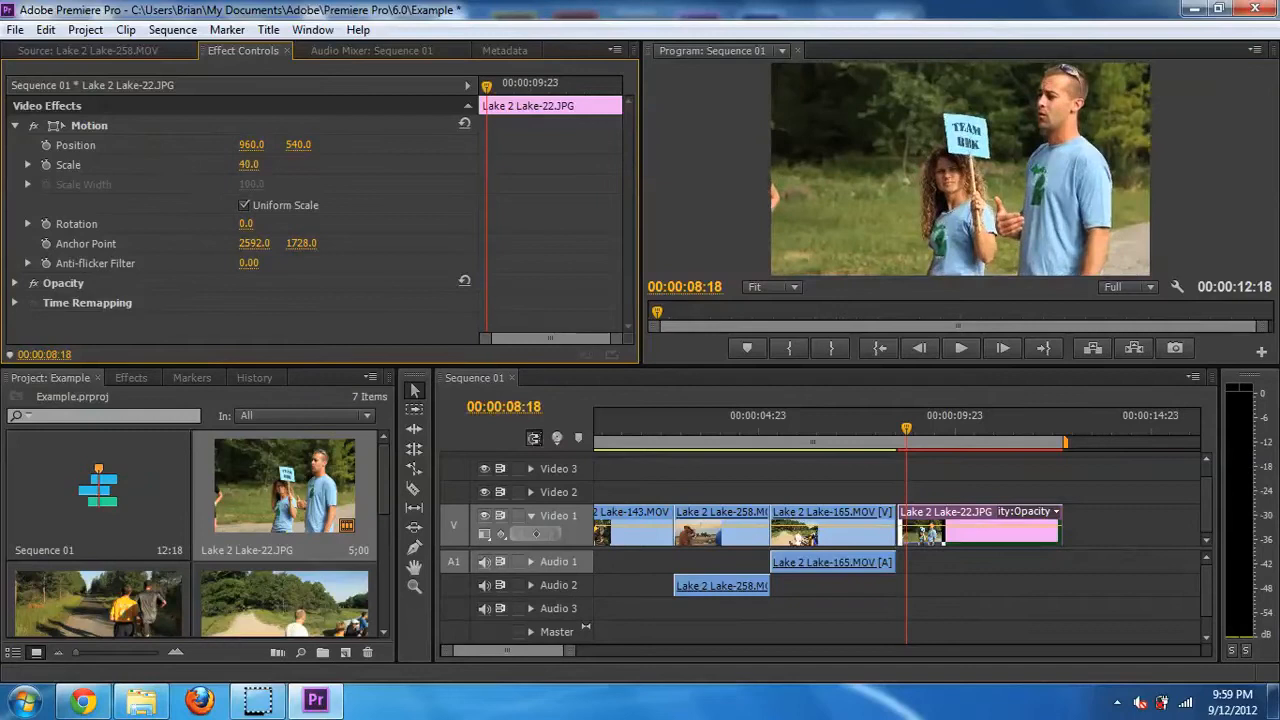
drag(260, 163, 278, 166)
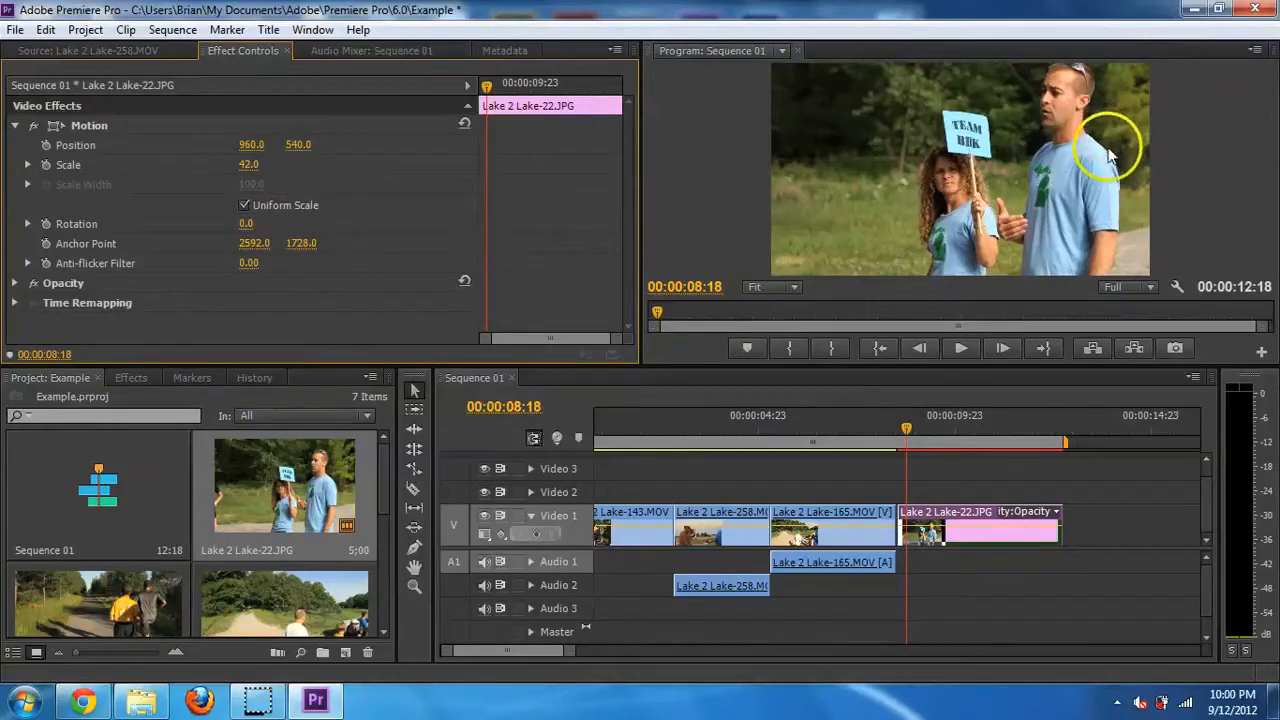
Enable keyframing for Scale and Position on Lake 2 Lake-22.JPG at its first frame, 00:00:08:12.
drag(906, 430, 897, 428)
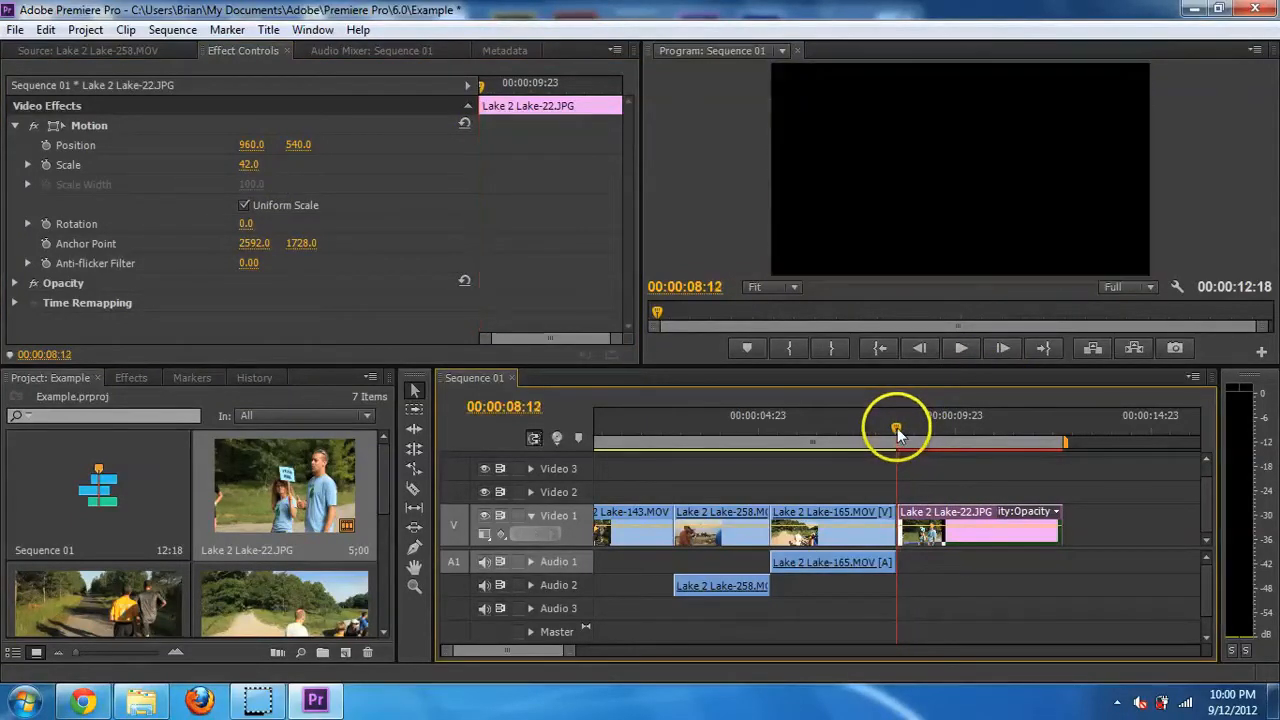
click(45, 165)
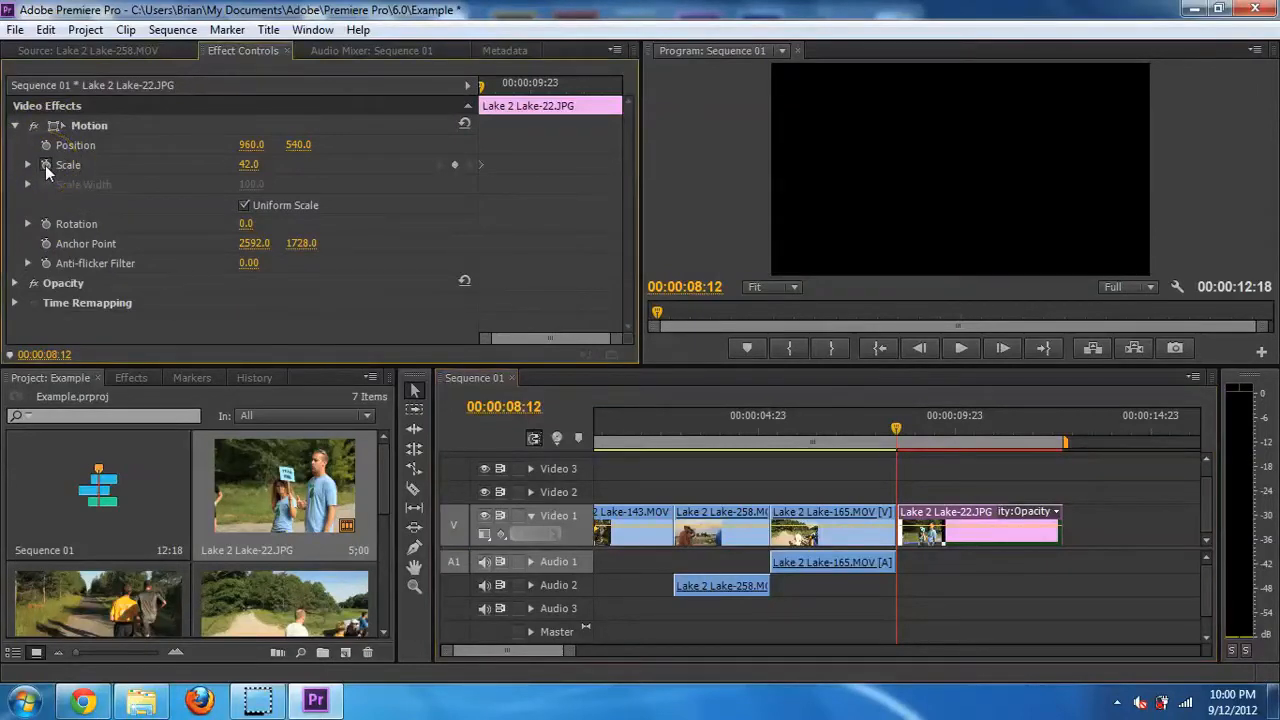
click(45, 145)
Add Position and Scale keyframes at 00:00:12:17 on Lake 2 Lake-22.JPG, with Position 1068.0, 540.0 and Scale 84.0.
drag(900, 428, 1061, 427)
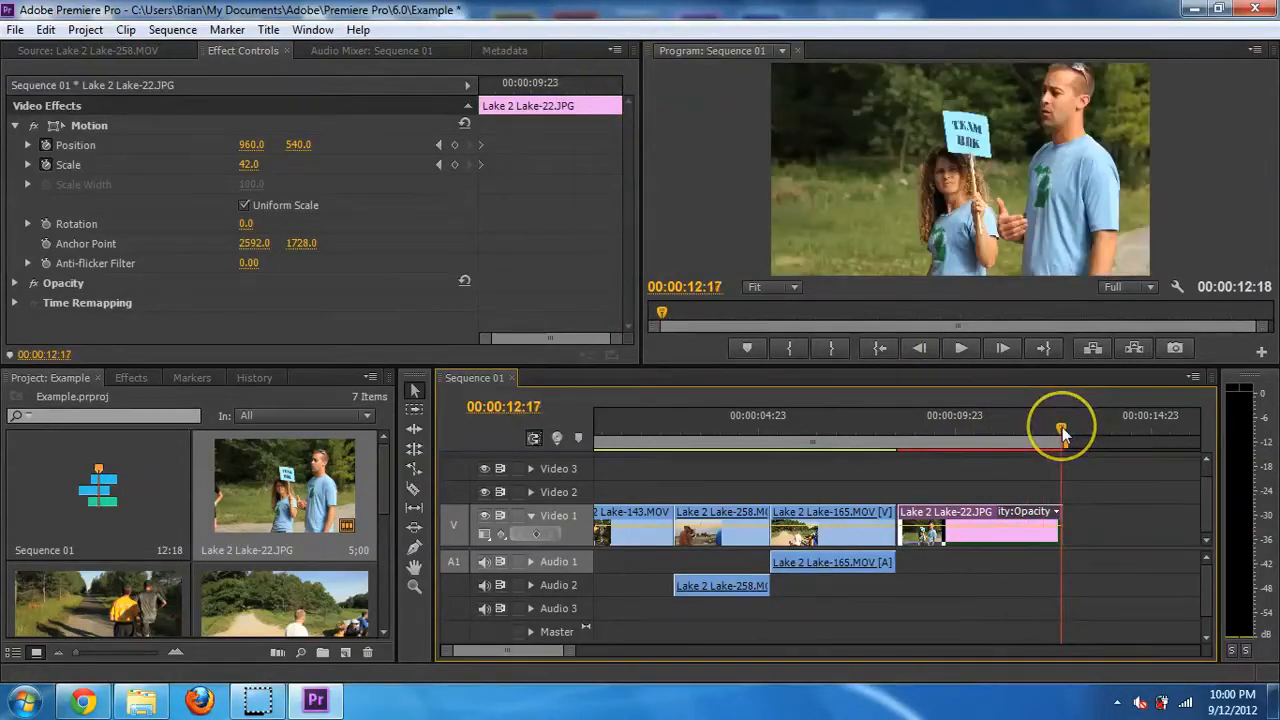
click(455, 146)
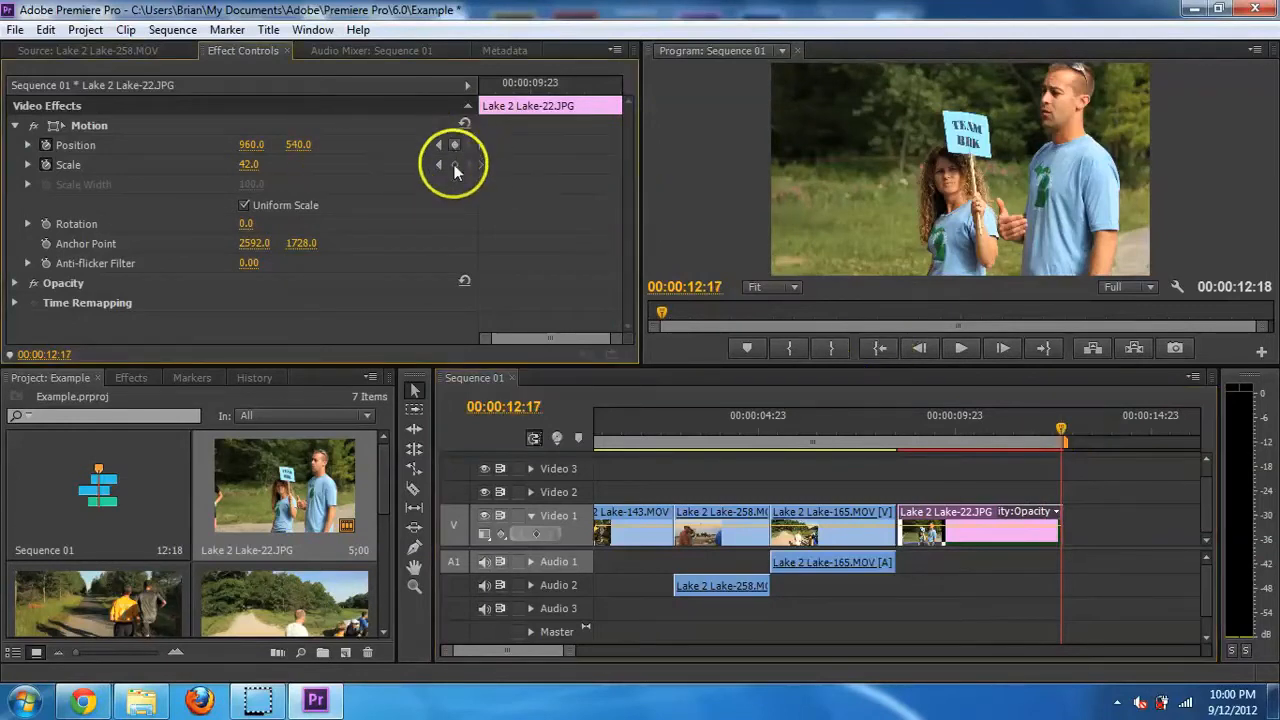
click(455, 166)
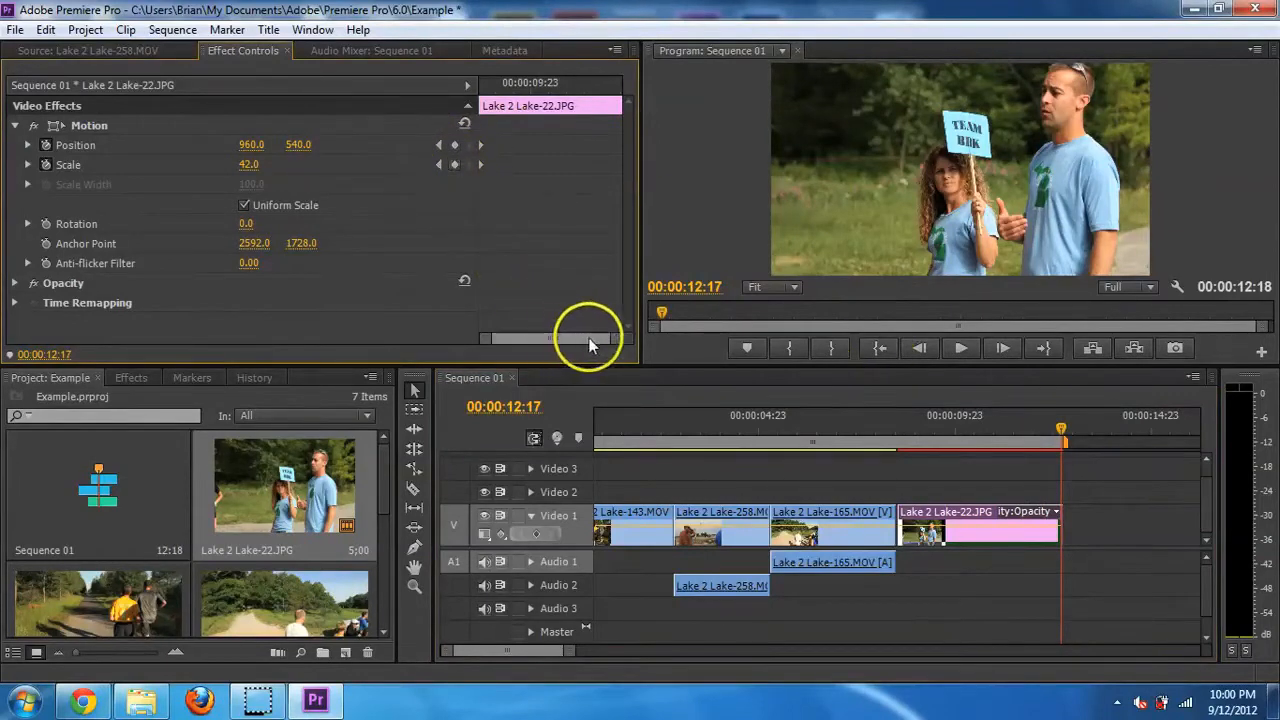
drag(619, 340, 699, 345)
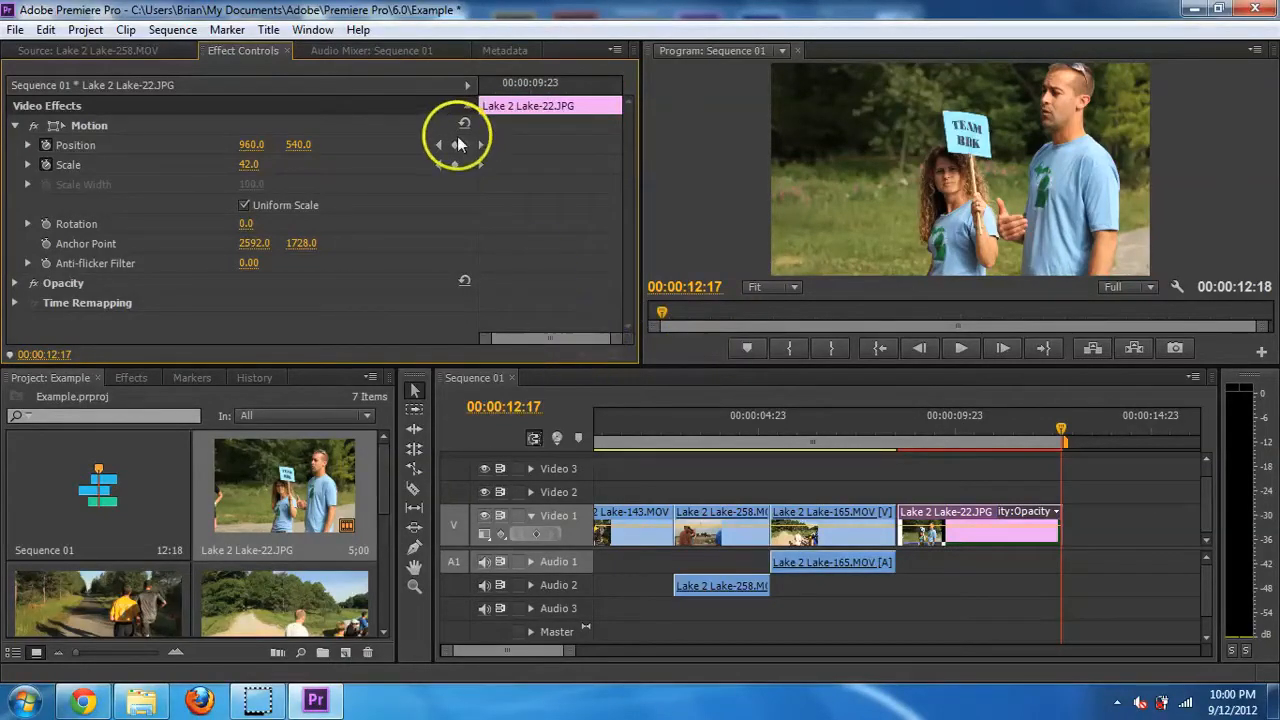
drag(252, 147, 300, 158)
Play the zoom animation on Lake 2 Lake-22.JPG from just before its start, and return to that point.
drag(1055, 440, 896, 423)
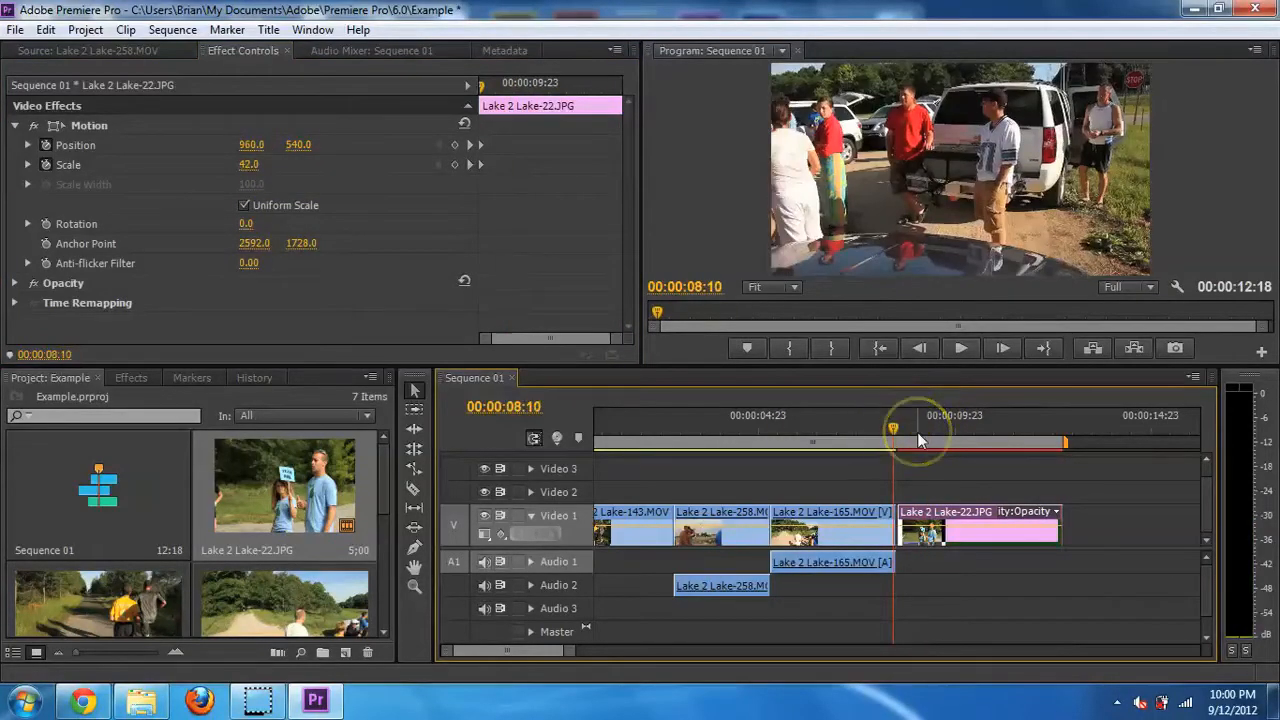
key(space)
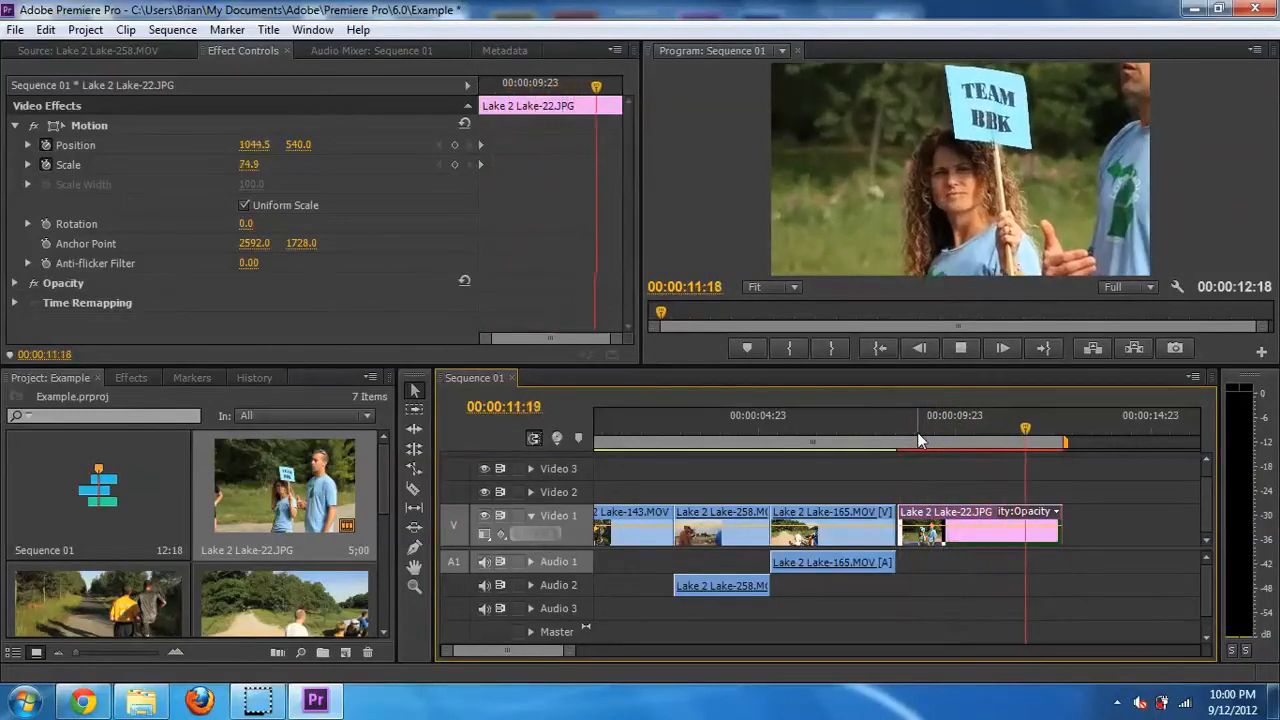
drag(1007, 435, 893, 434)
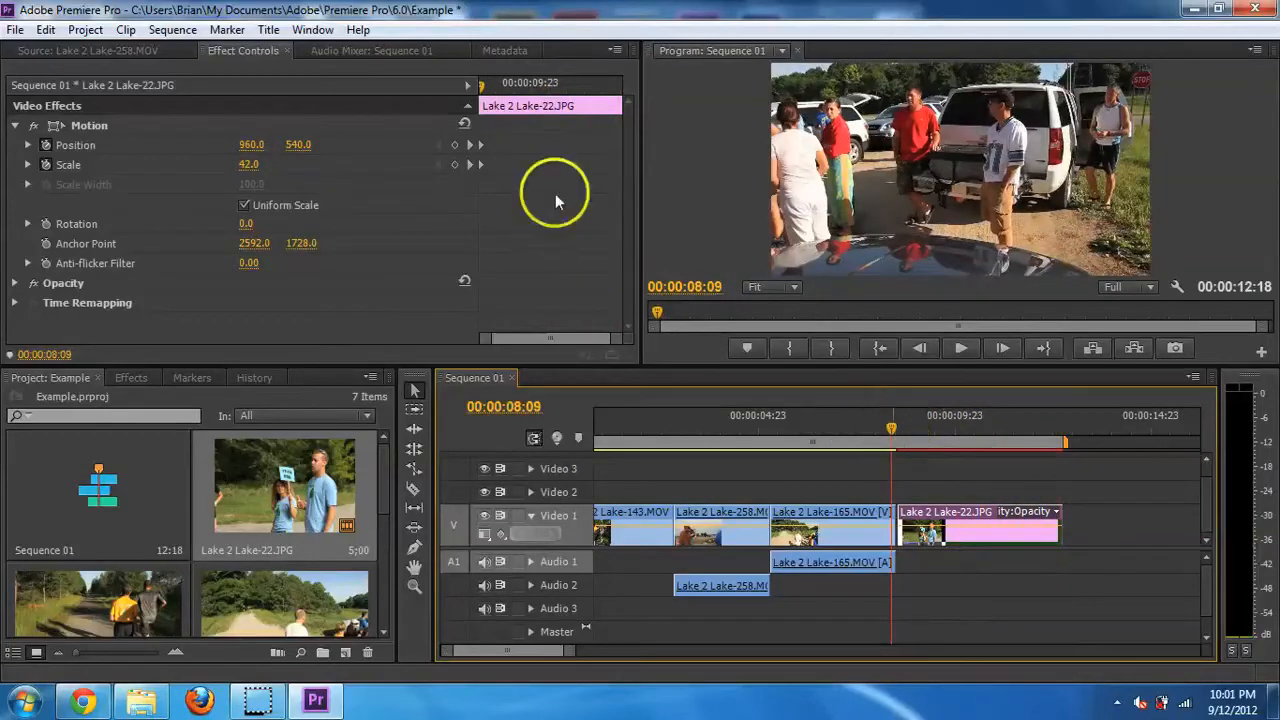
Add Position and Scale keyframes at 00:00:10:23 on Lake 2 Lake-22.JPG and set Position there to 1091.1, 850.0.
drag(481, 84, 567, 100)
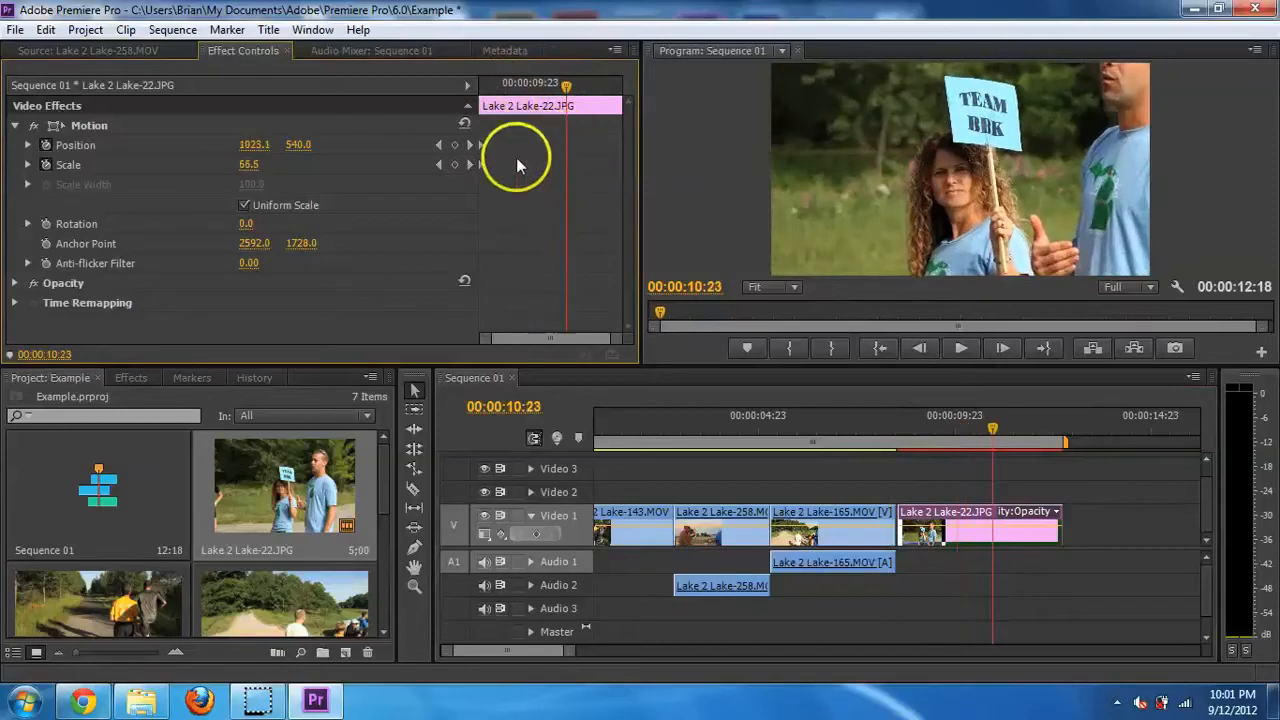
click(453, 145)
click(455, 164)
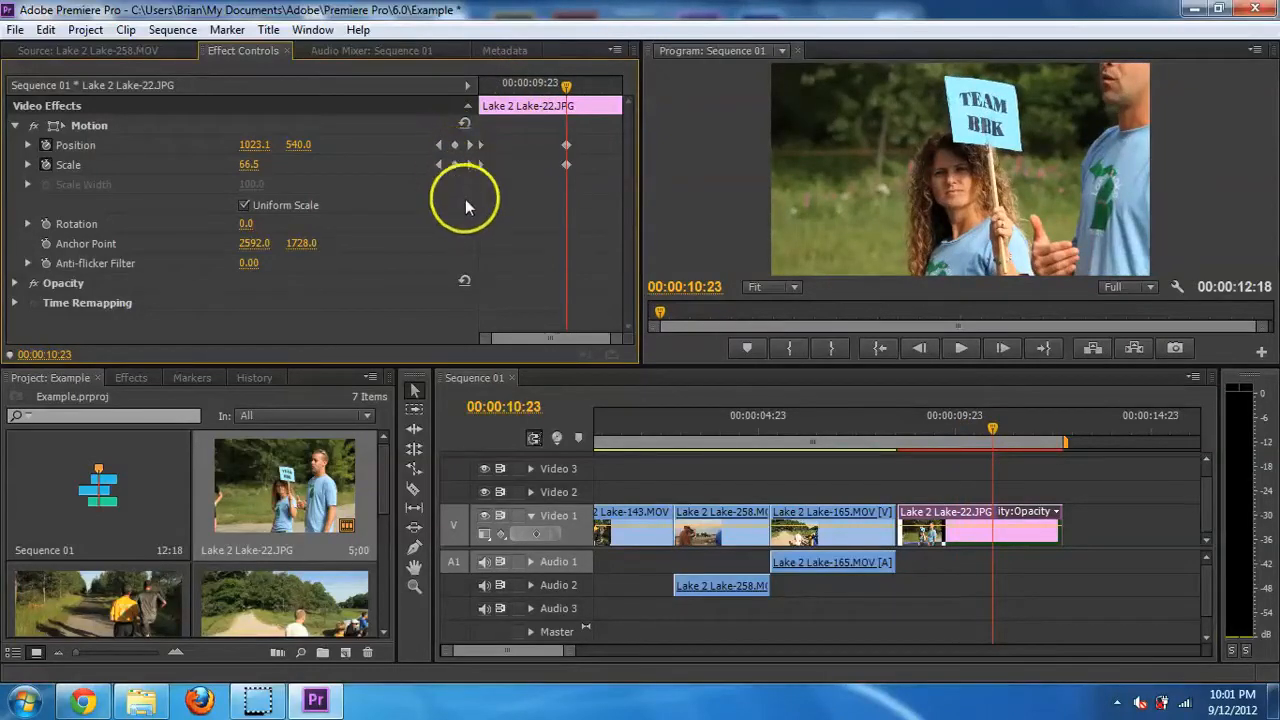
click(930, 197)
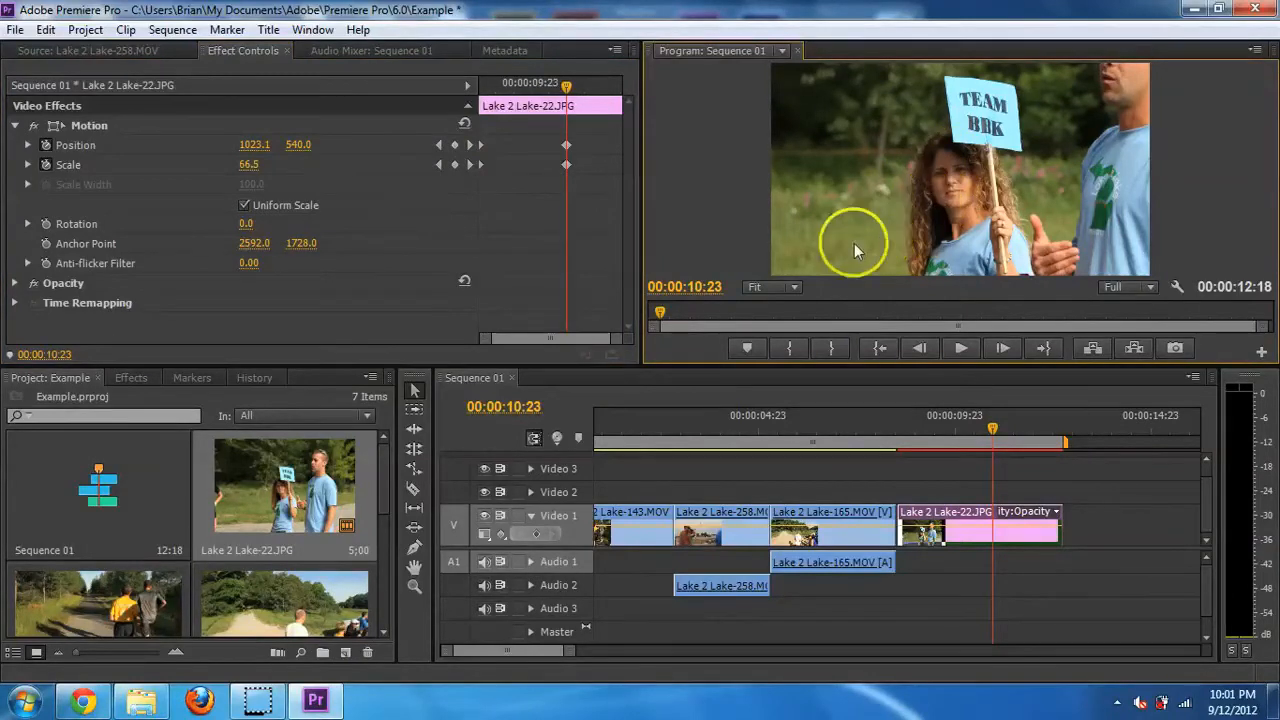
drag(250, 145, 596, 188)
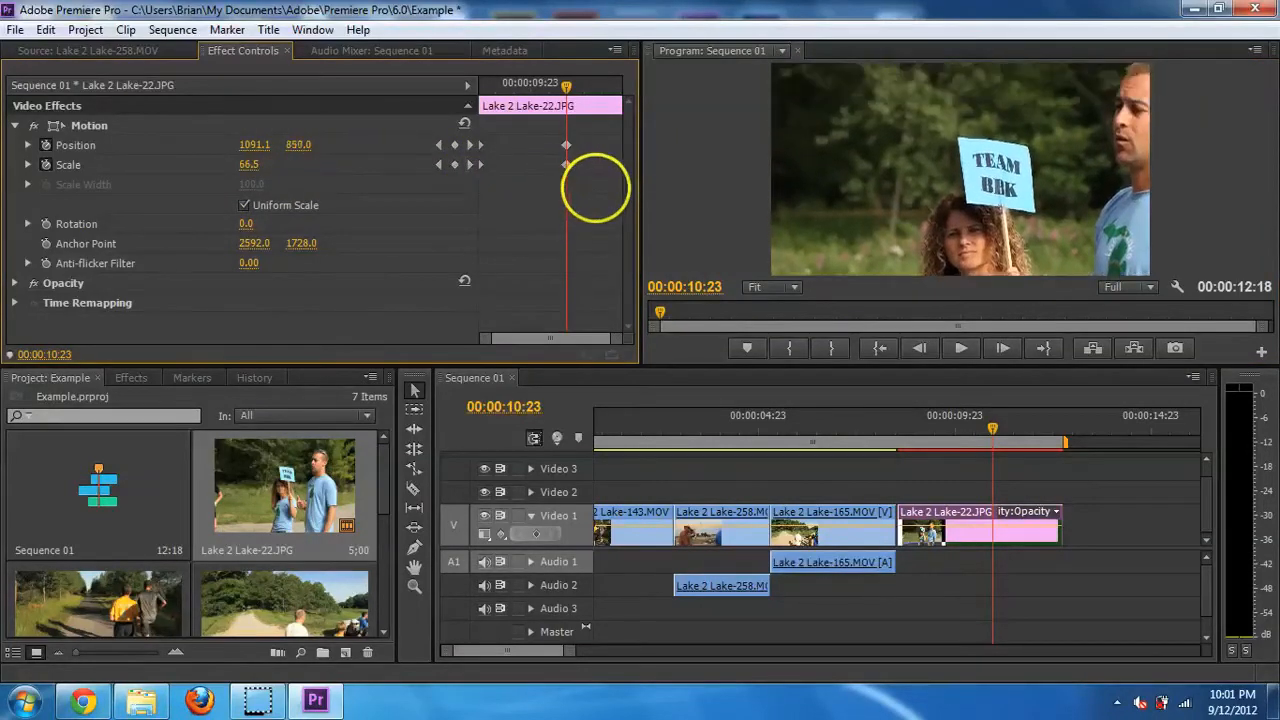
Play Lake 2 Lake-22.JPG from 00:00:08:12 to preview the motion through the middle keyframes.
click(894, 428)
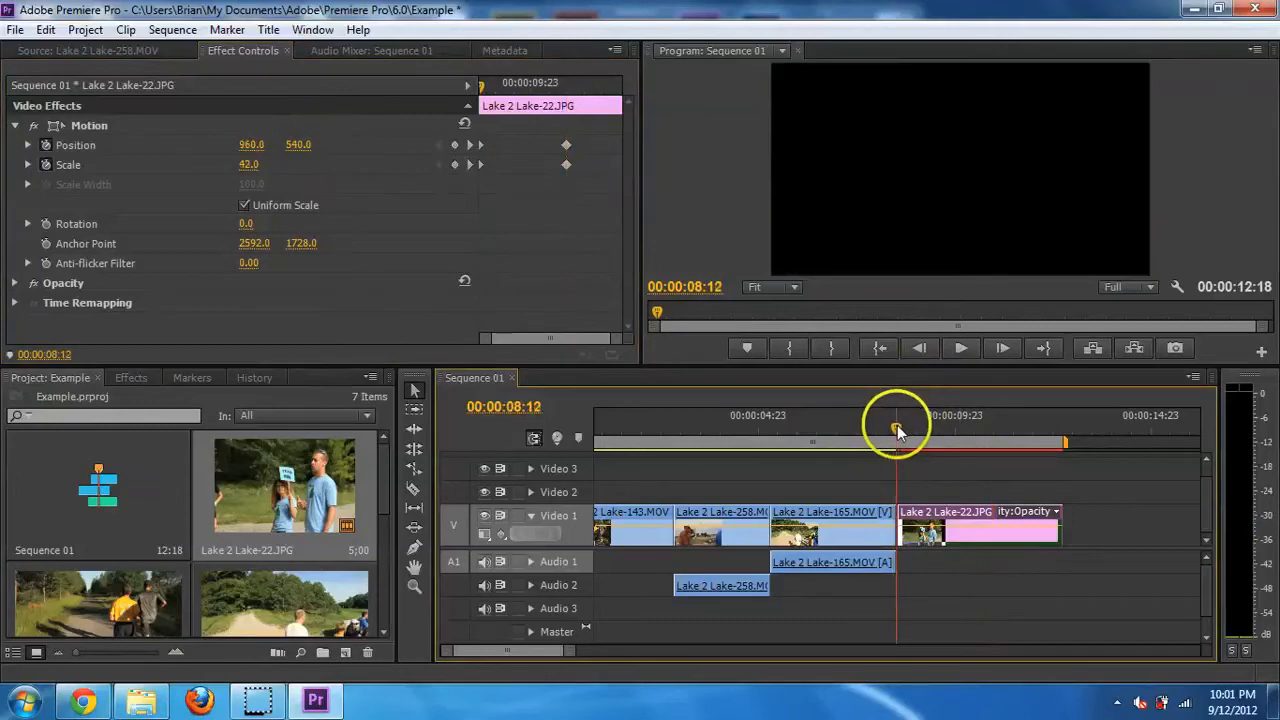
key(shift+Right)
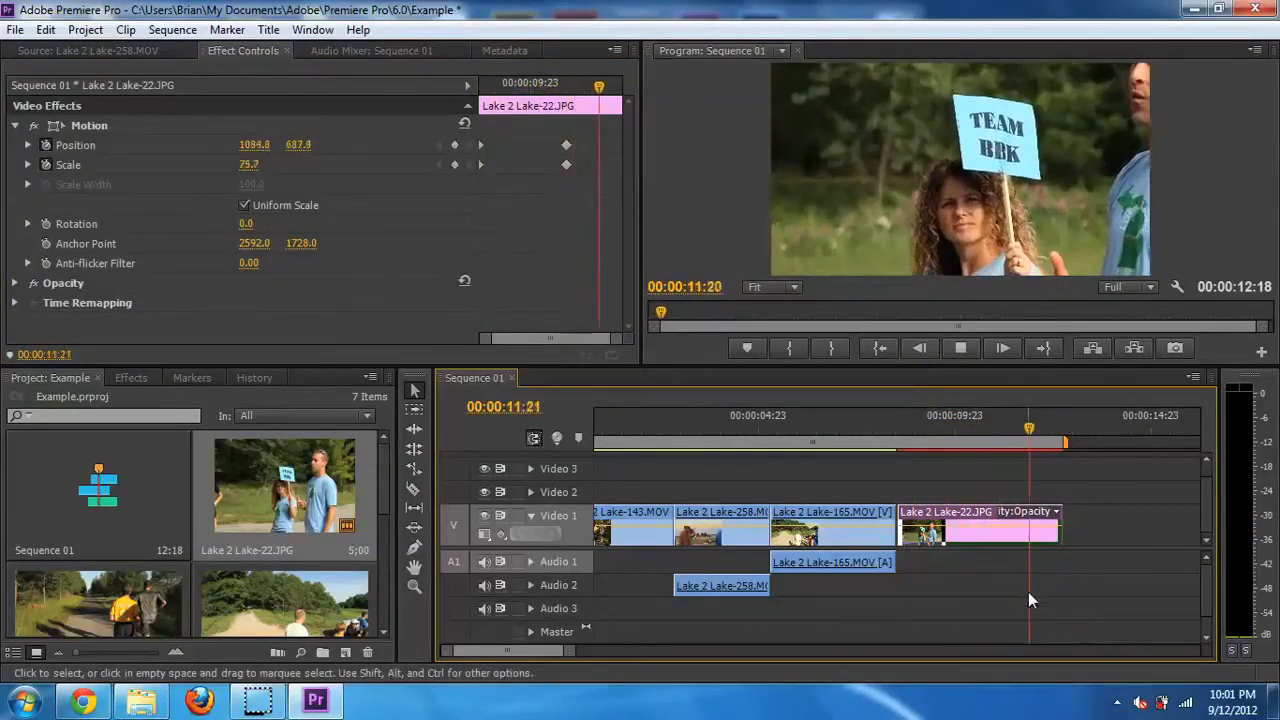
click(984, 577)
click(669, 347)
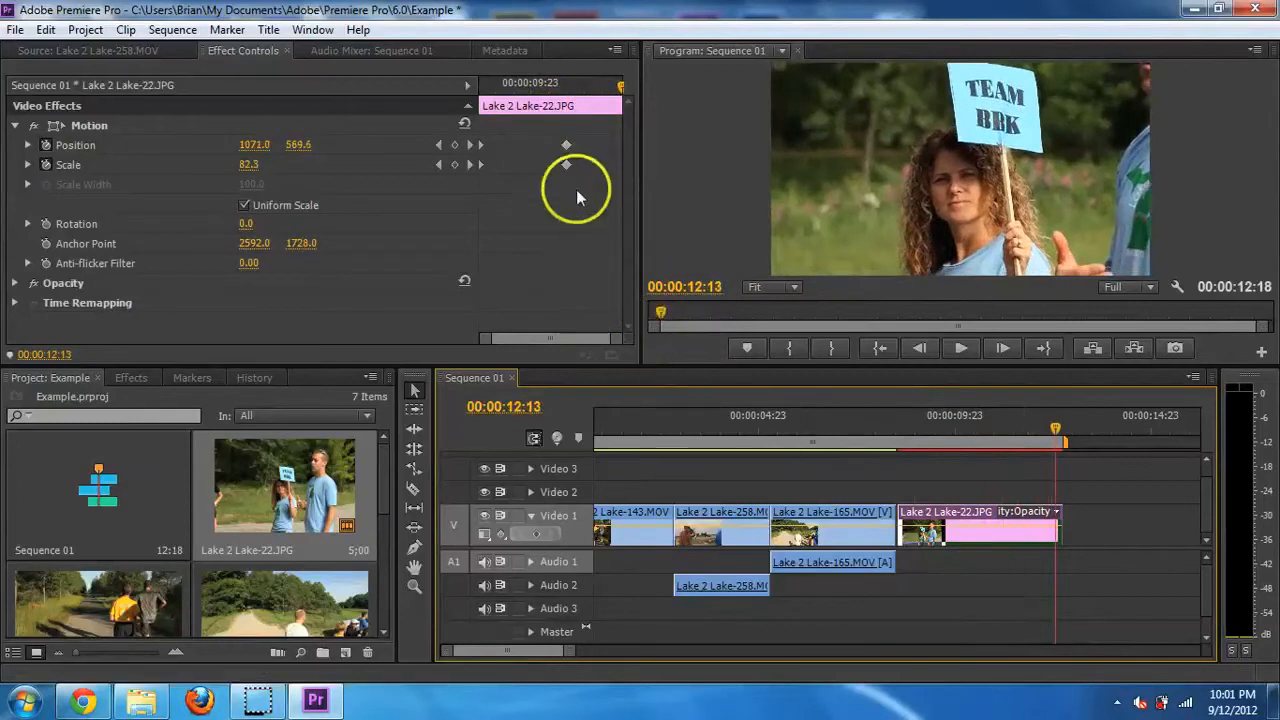
Delete the middle Position and Scale keyframes, play the image's animation again, and move the playhead to 00:00:12:20.
drag(545, 130, 583, 182)
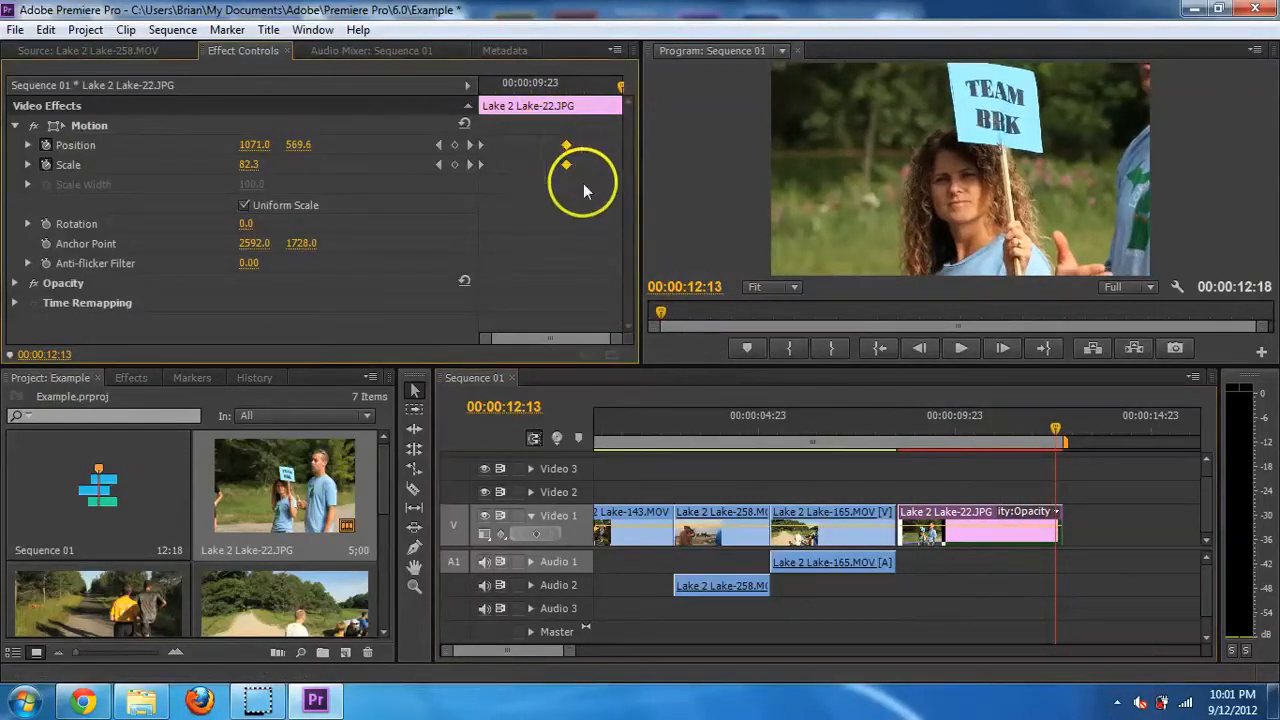
drag(537, 80, 478, 110)
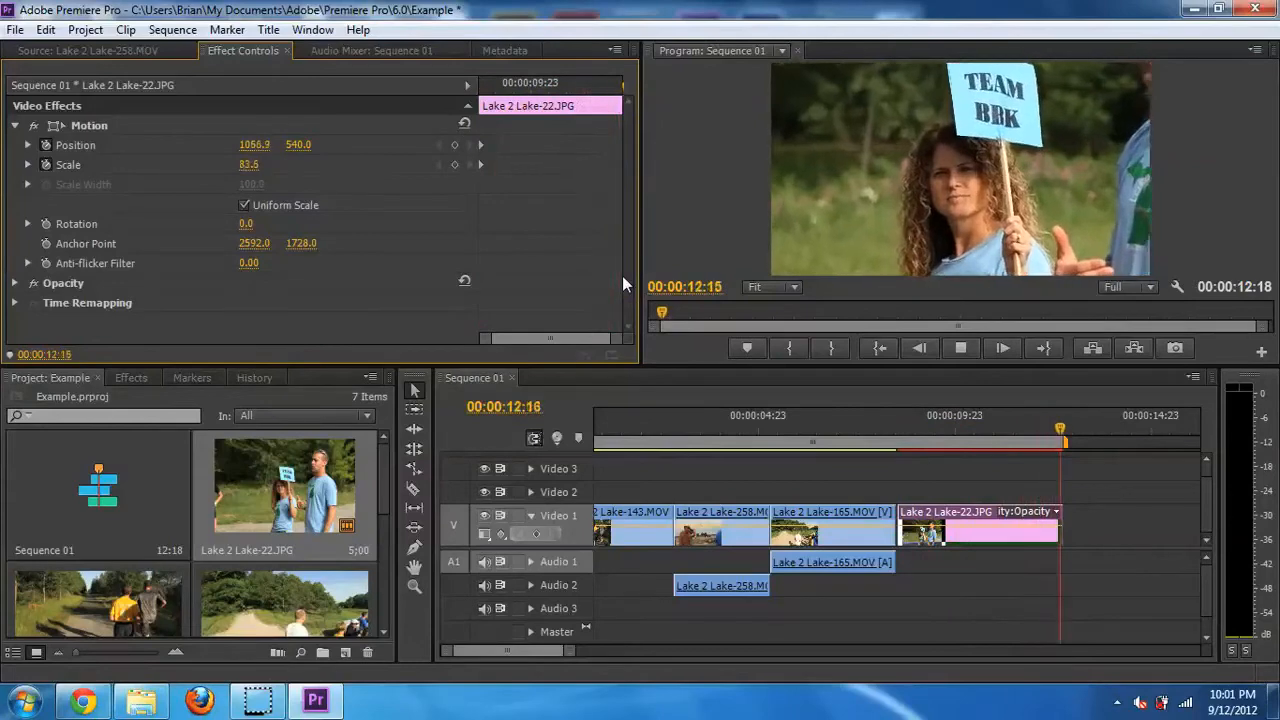
key(space)
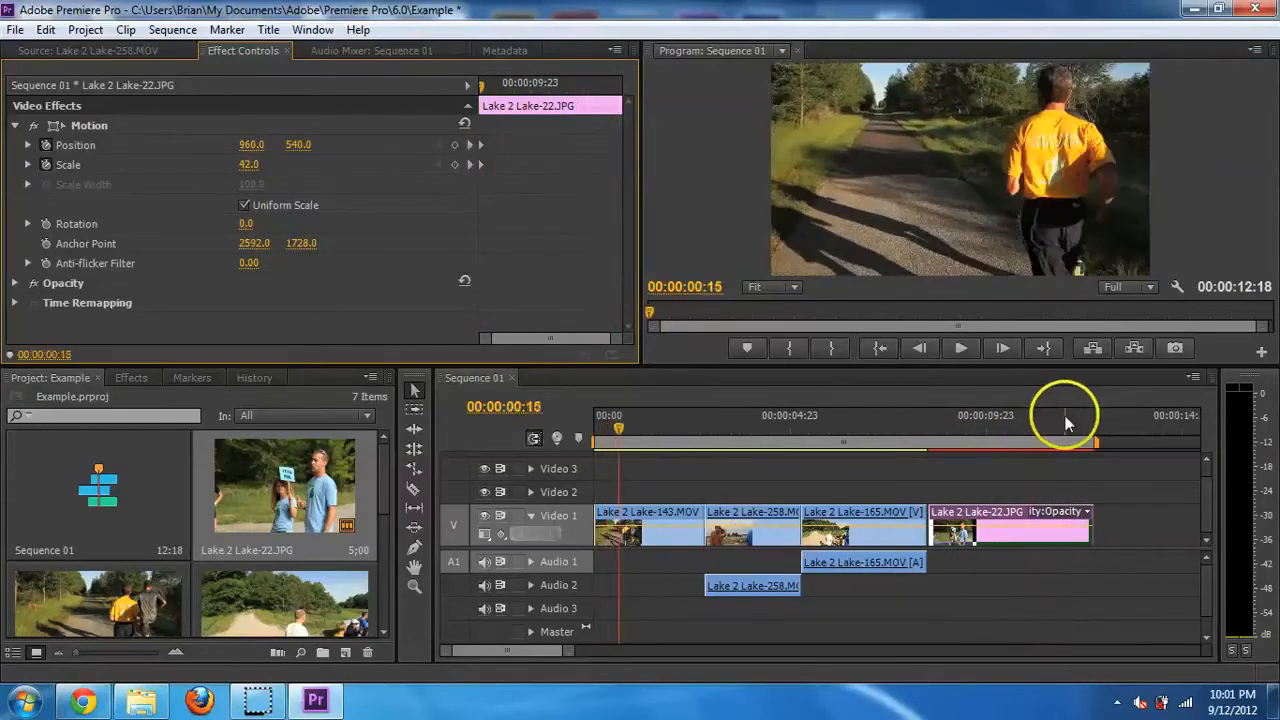
click(1097, 413)
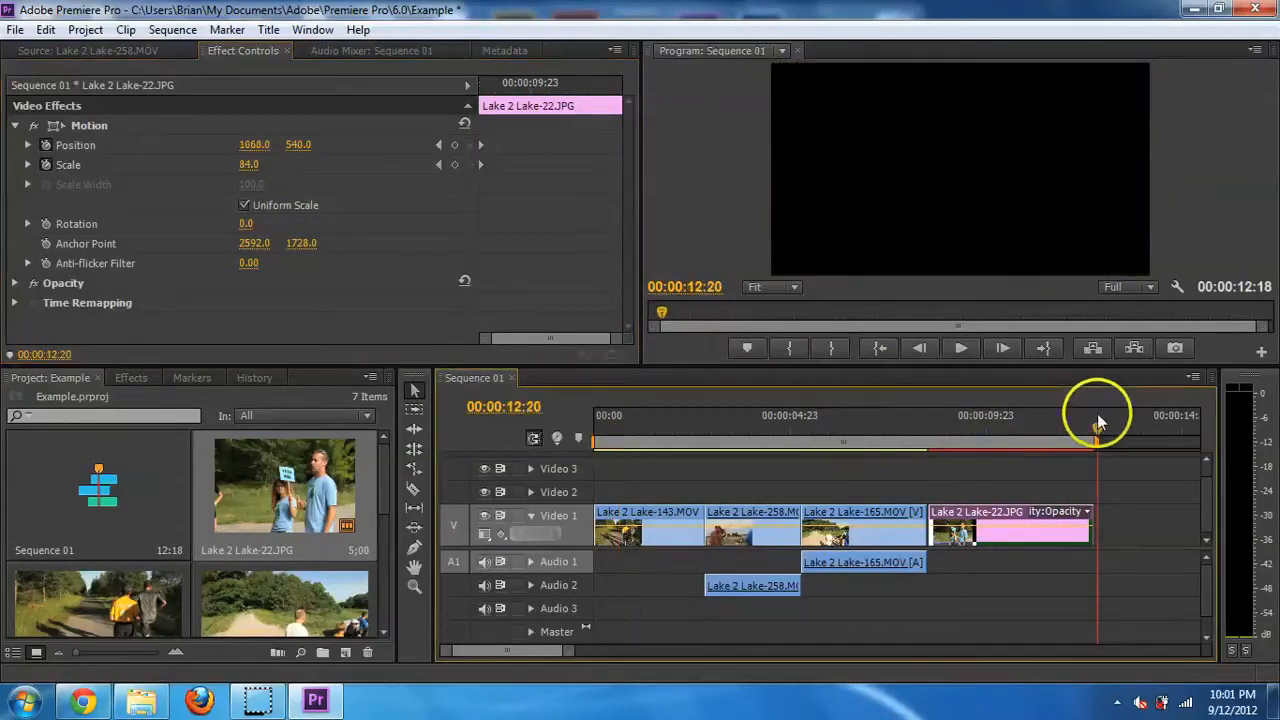
Collapse and re-expand Video 1, then expand Audio 1 and Audio 2 to view their waveforms and collapse them again.
click(530, 518)
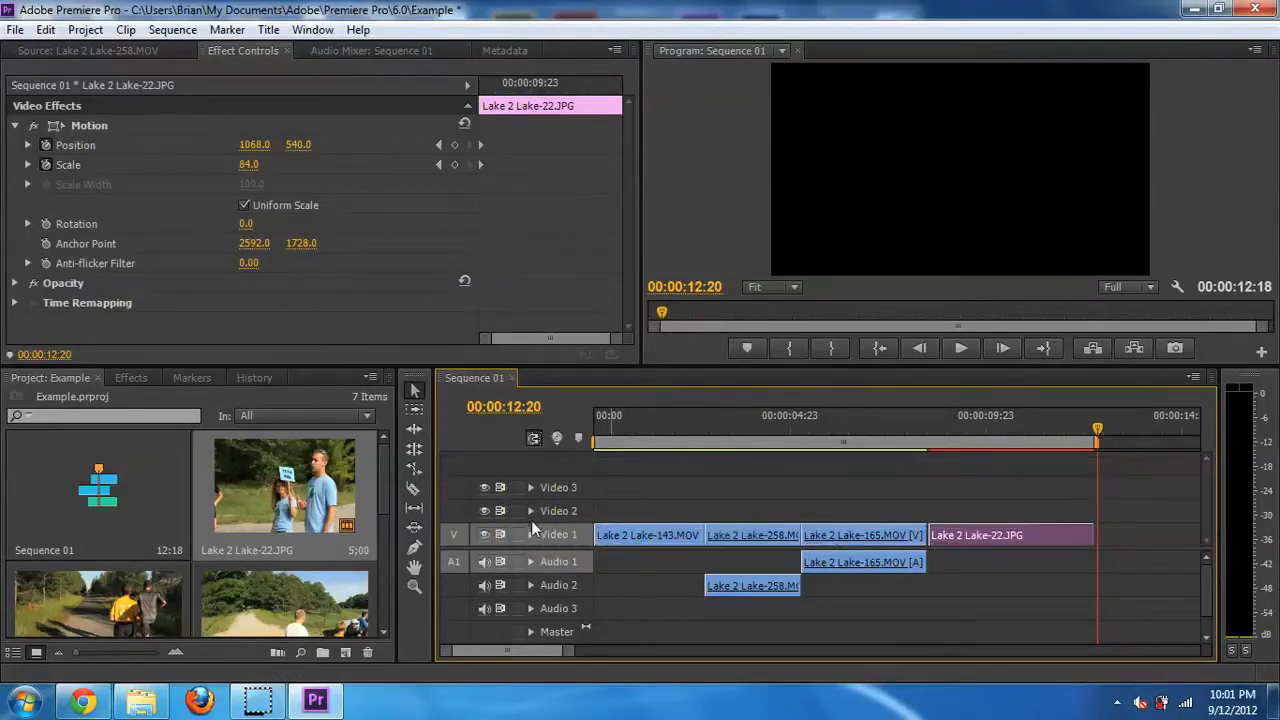
click(531, 536)
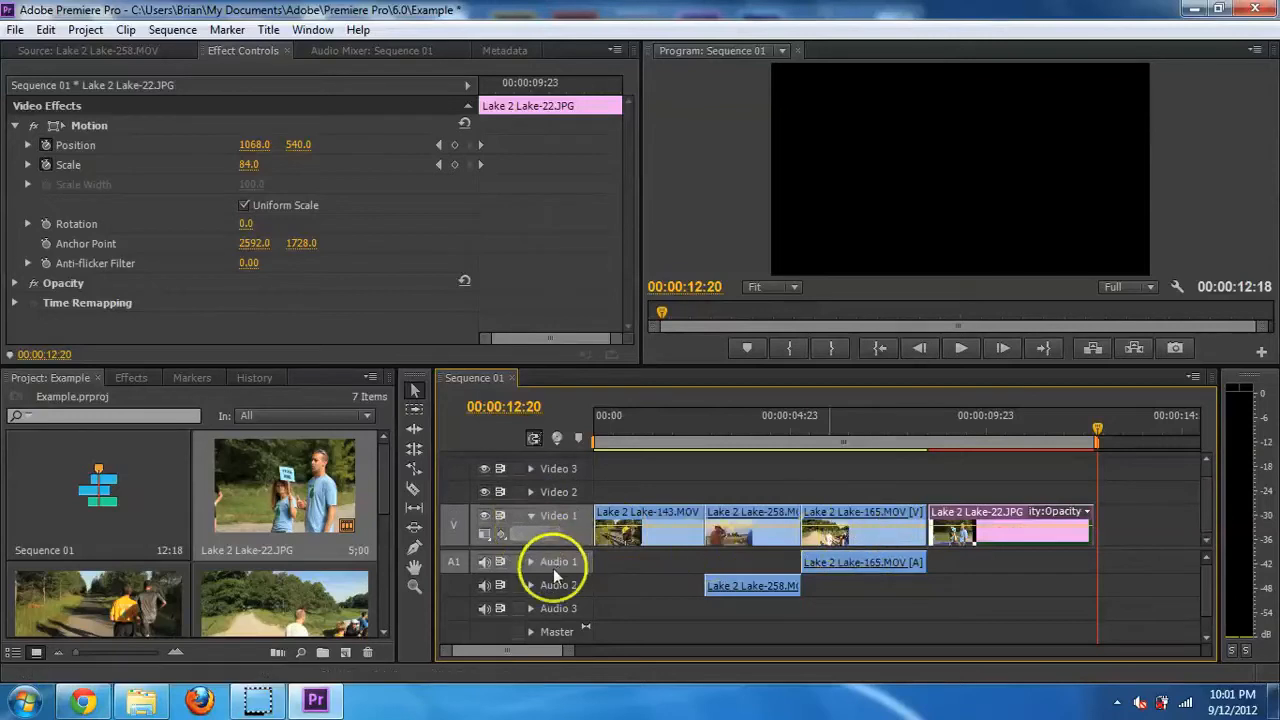
click(530, 562)
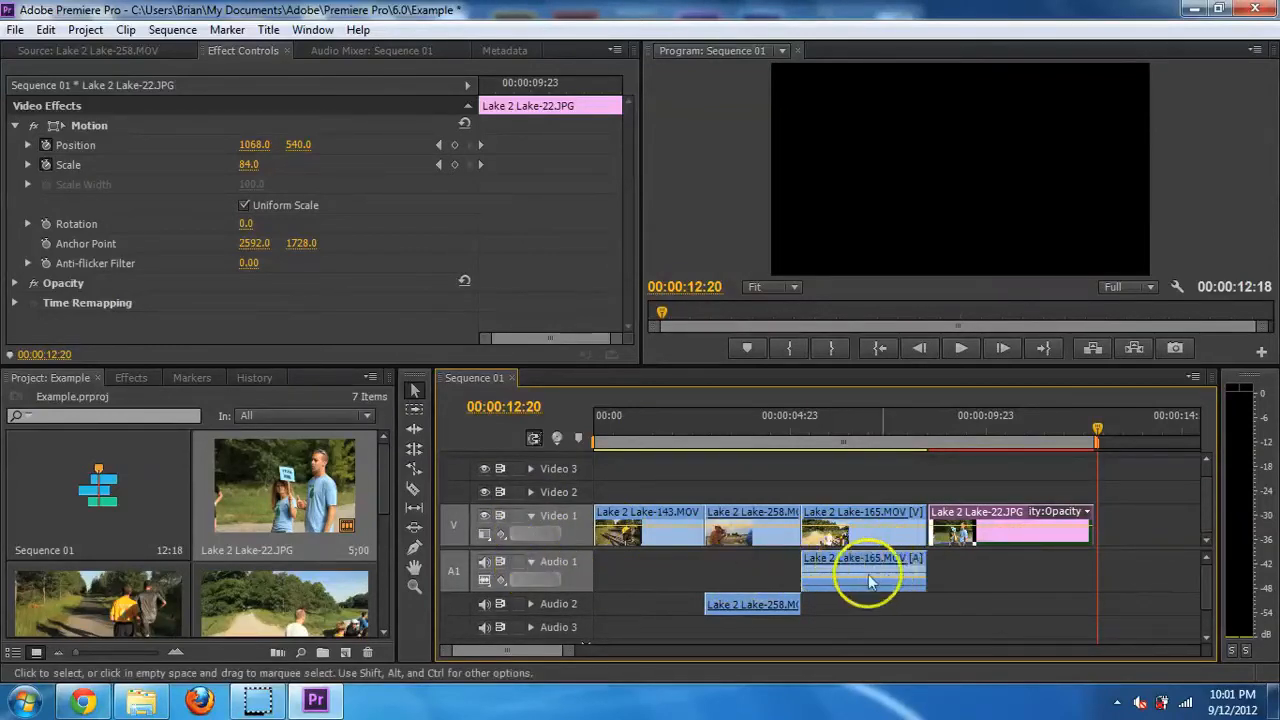
click(526, 607)
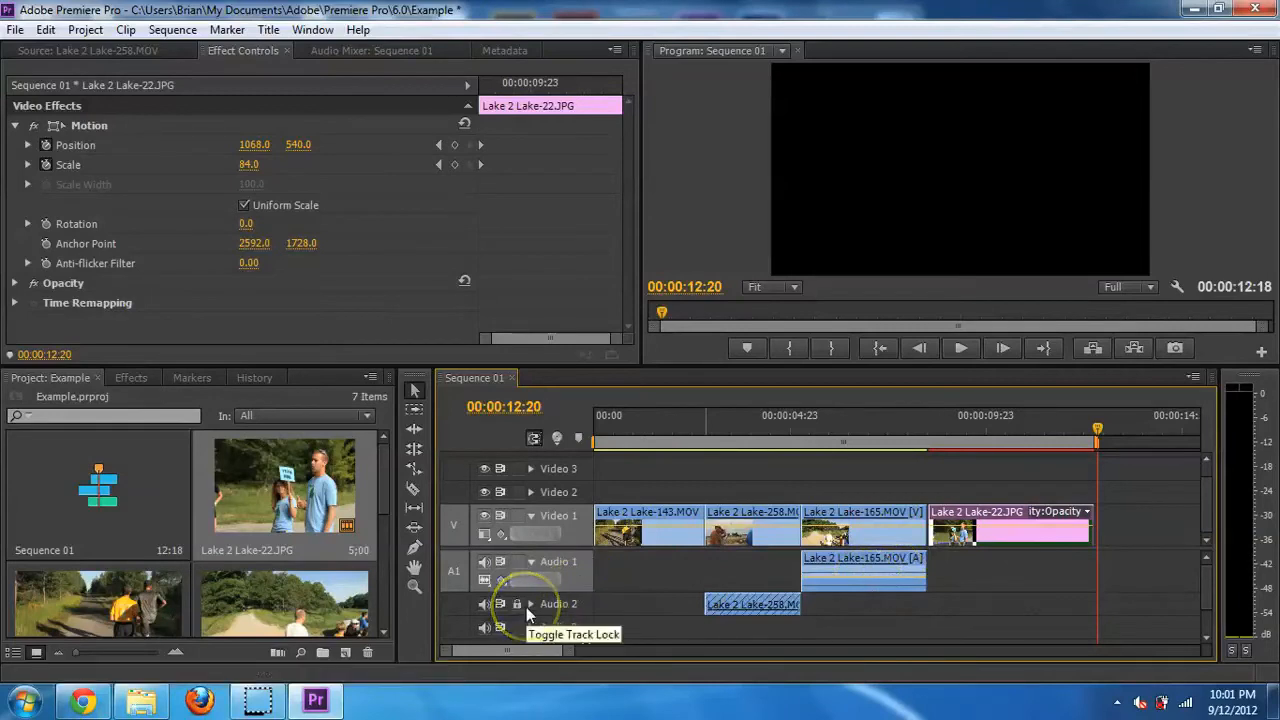
click(525, 604)
click(518, 604)
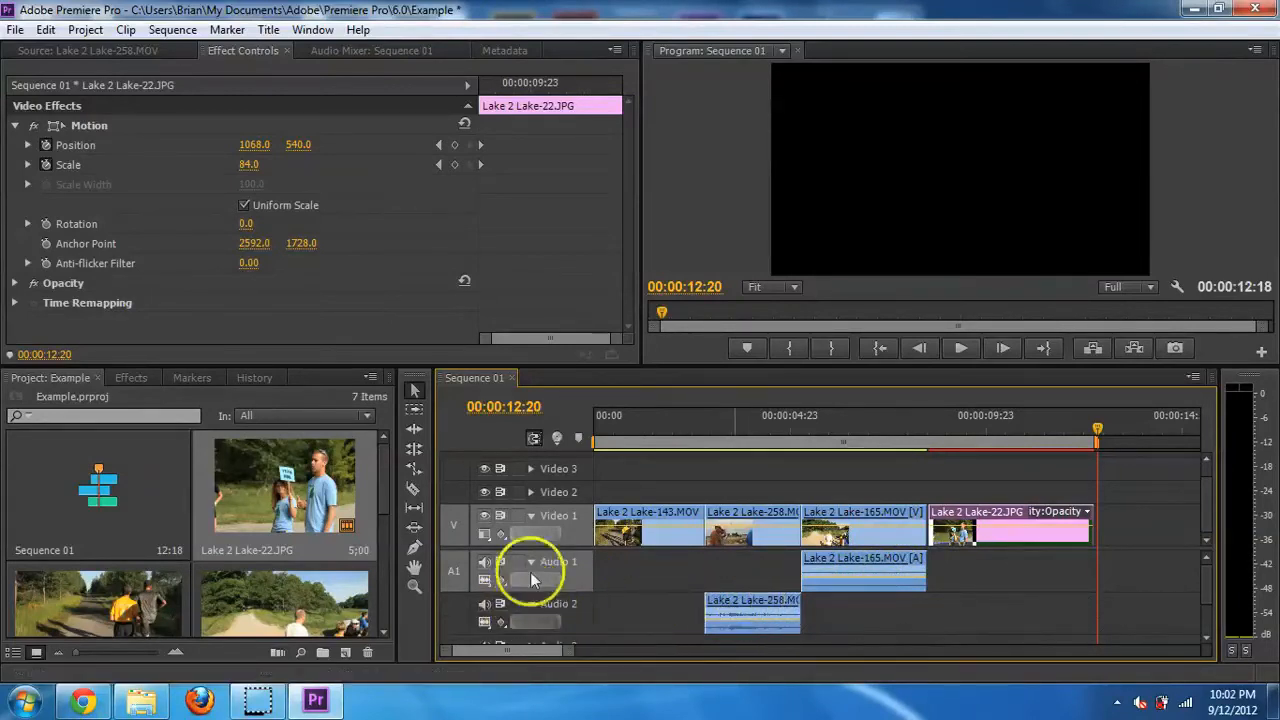
click(531, 562)
Move the audio of Lake 2 Lake-258.MOV to Audio 1, then unlink it from its video and delete it.
mouse_move(757, 568)
mouse_down()
mouse_move(749, 543)
mouse_move(766, 563)
mouse_up()
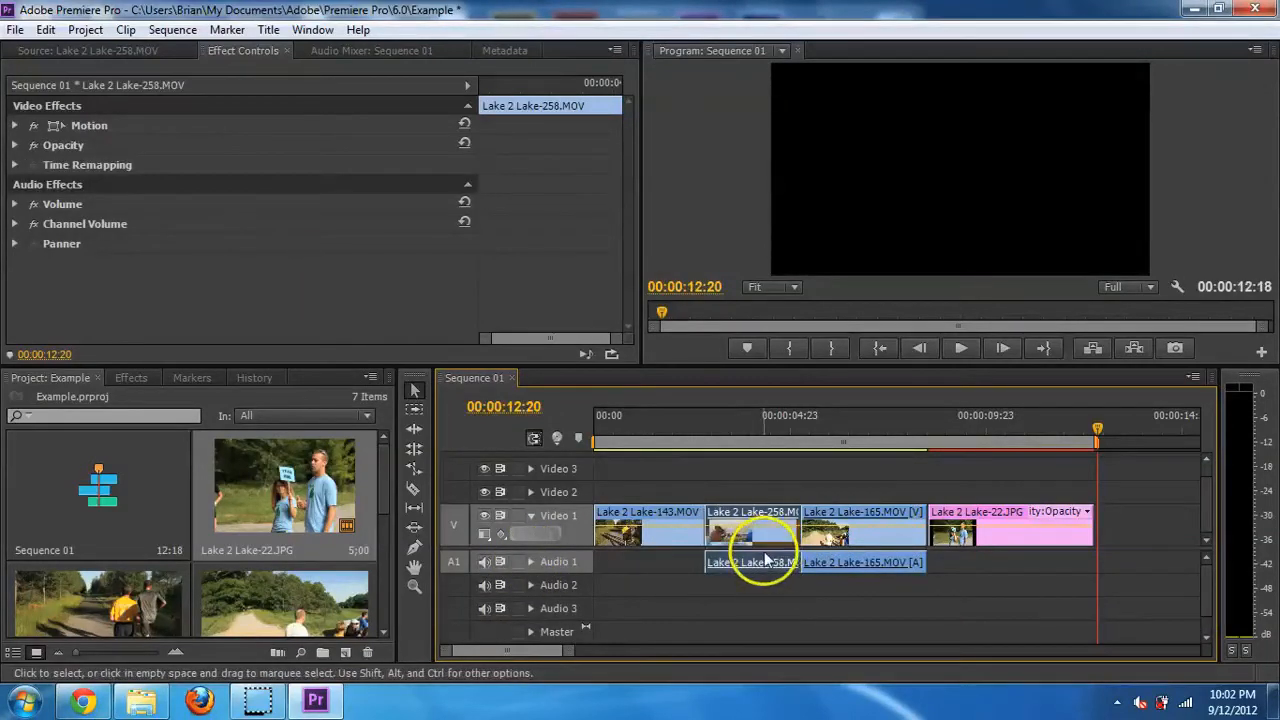
right_click(760, 524)
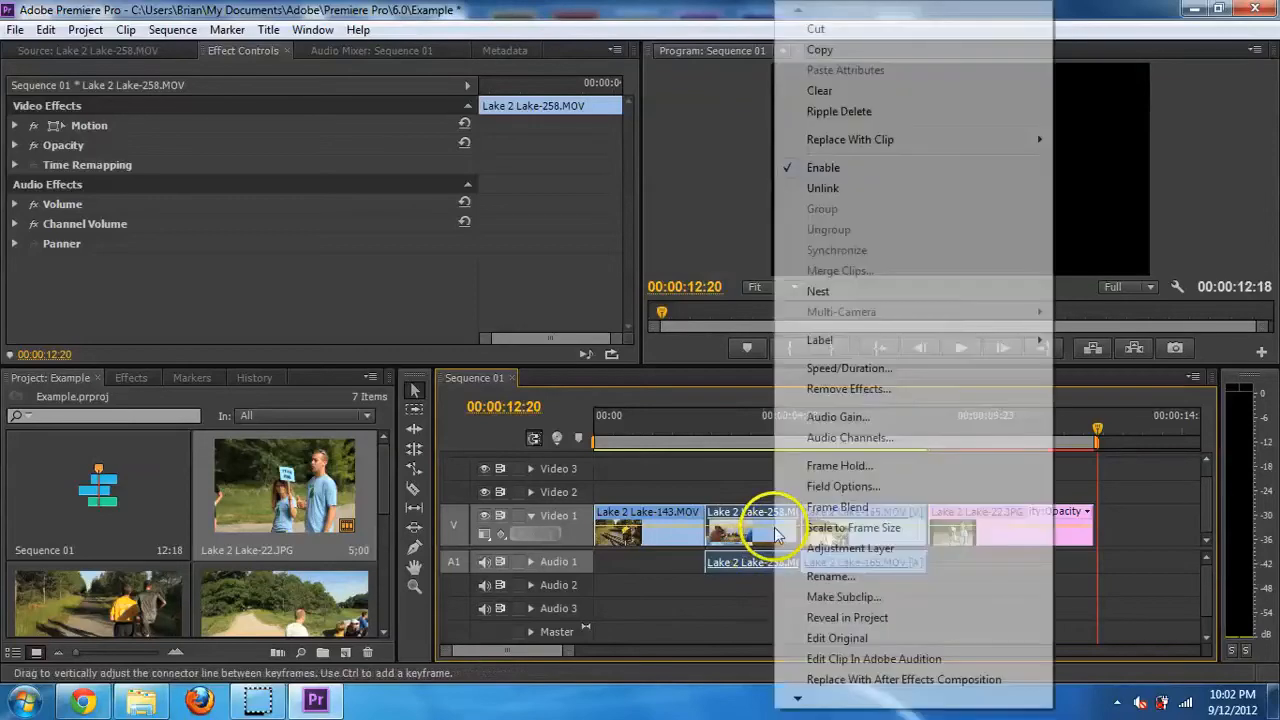
click(830, 188)
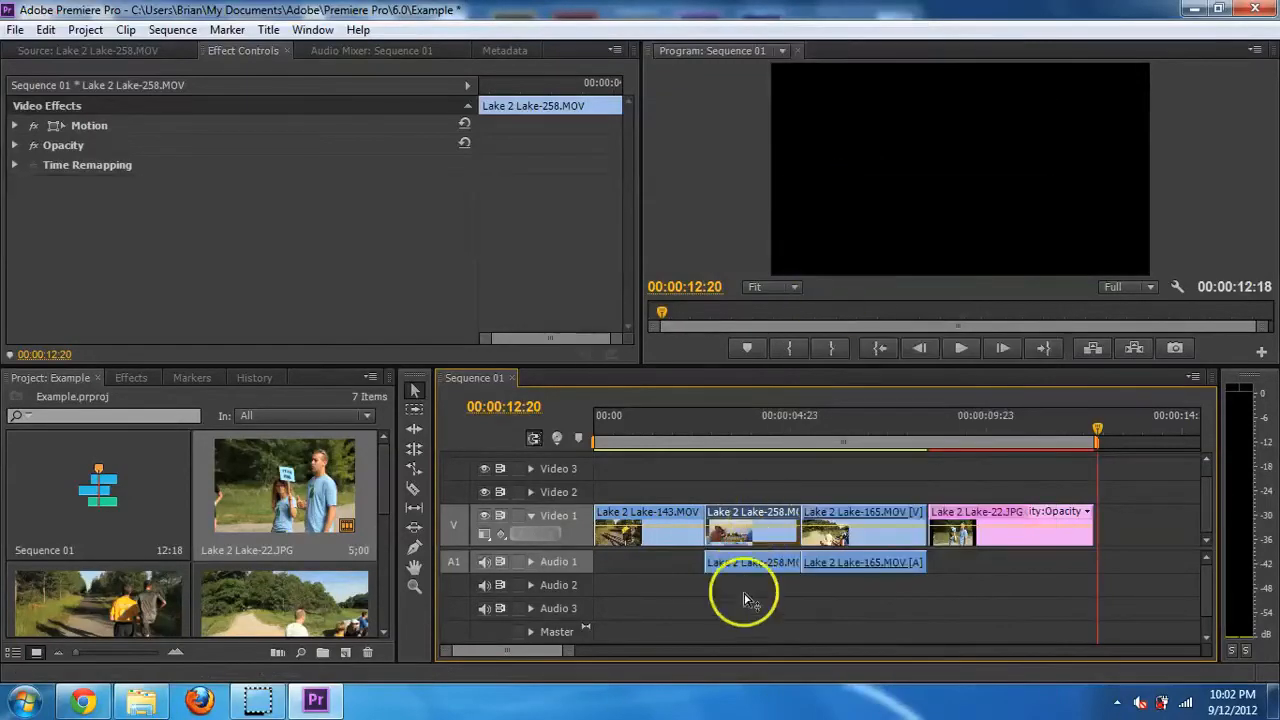
click(757, 585)
click(753, 562)
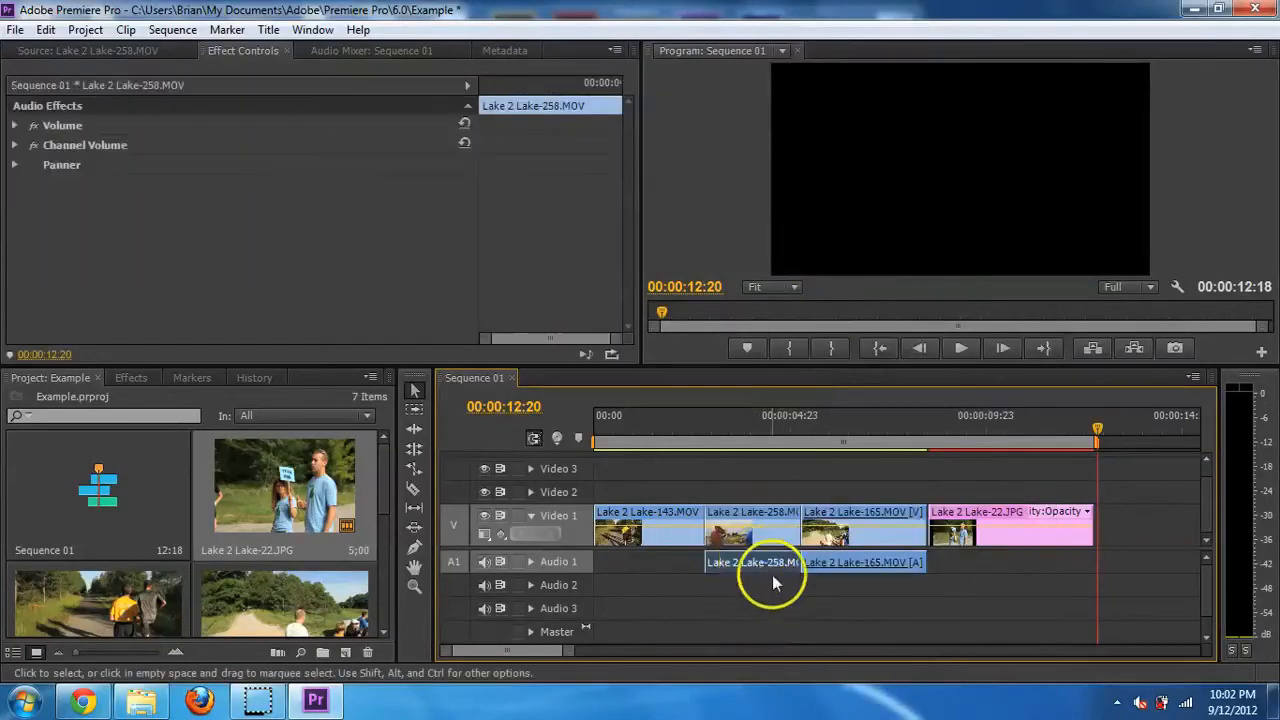
key(Delete)
Select the Lake 2 Lake-165.MOV clip and mute the Audio 1 track.
click(832, 562)
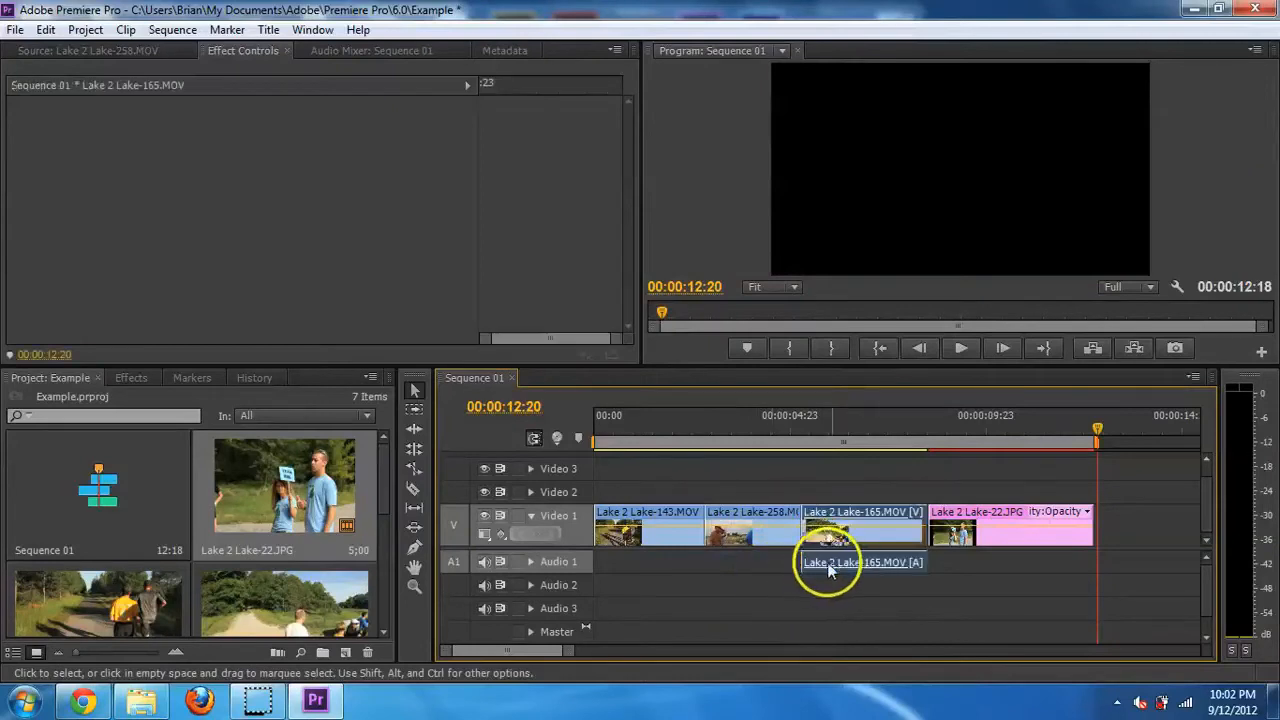
click(487, 560)
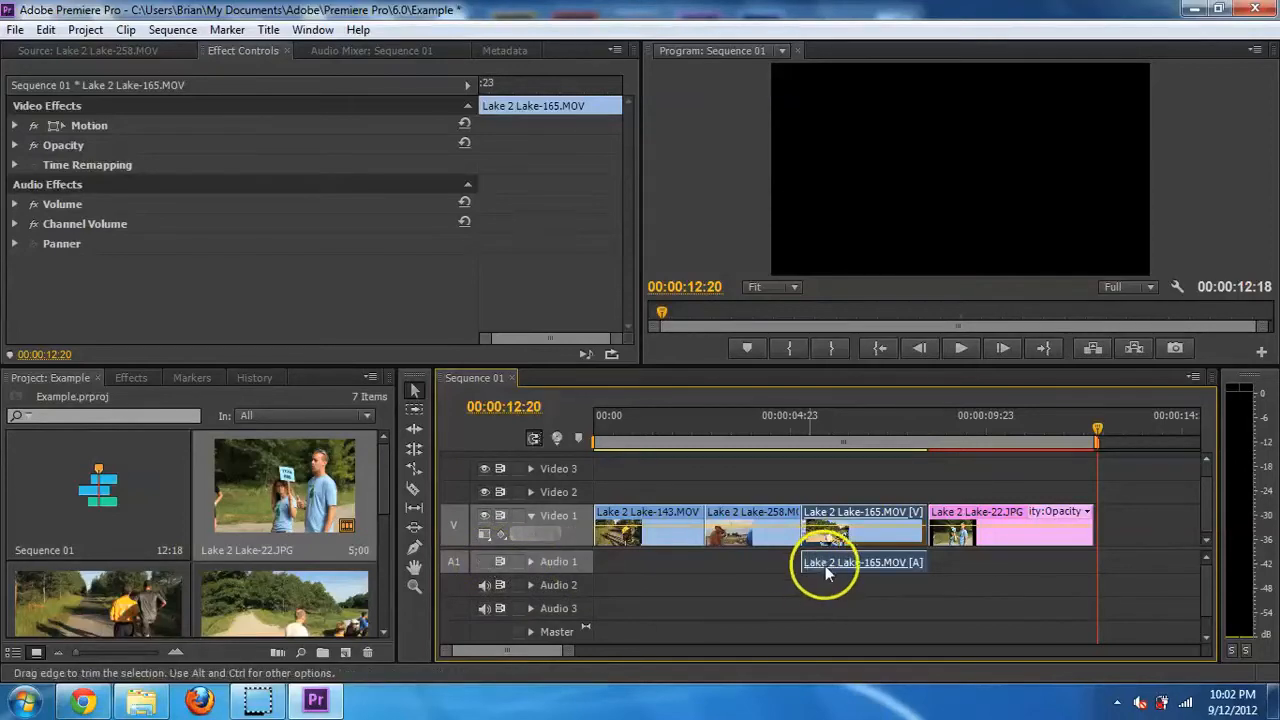
Raise the audio gain of the Lake 2 Lake-165.MOV clip by 10 dB and deselect the clip.
right_click(826, 572)
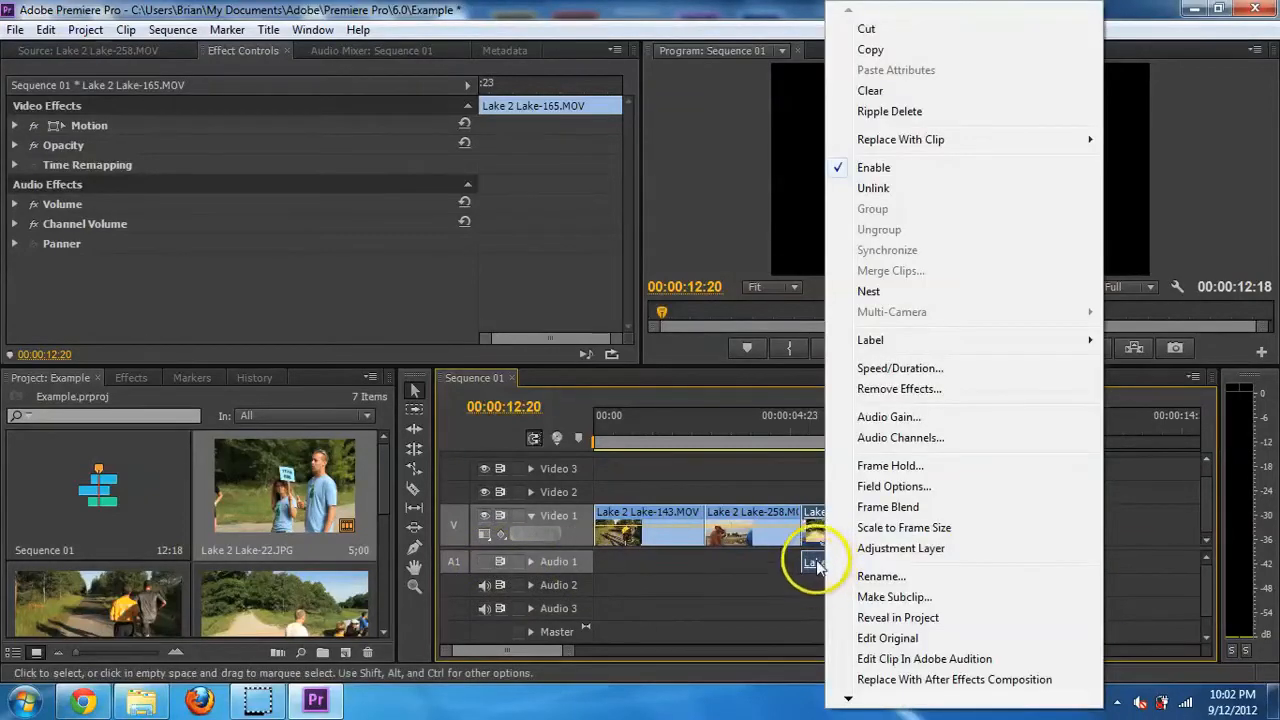
click(900, 418)
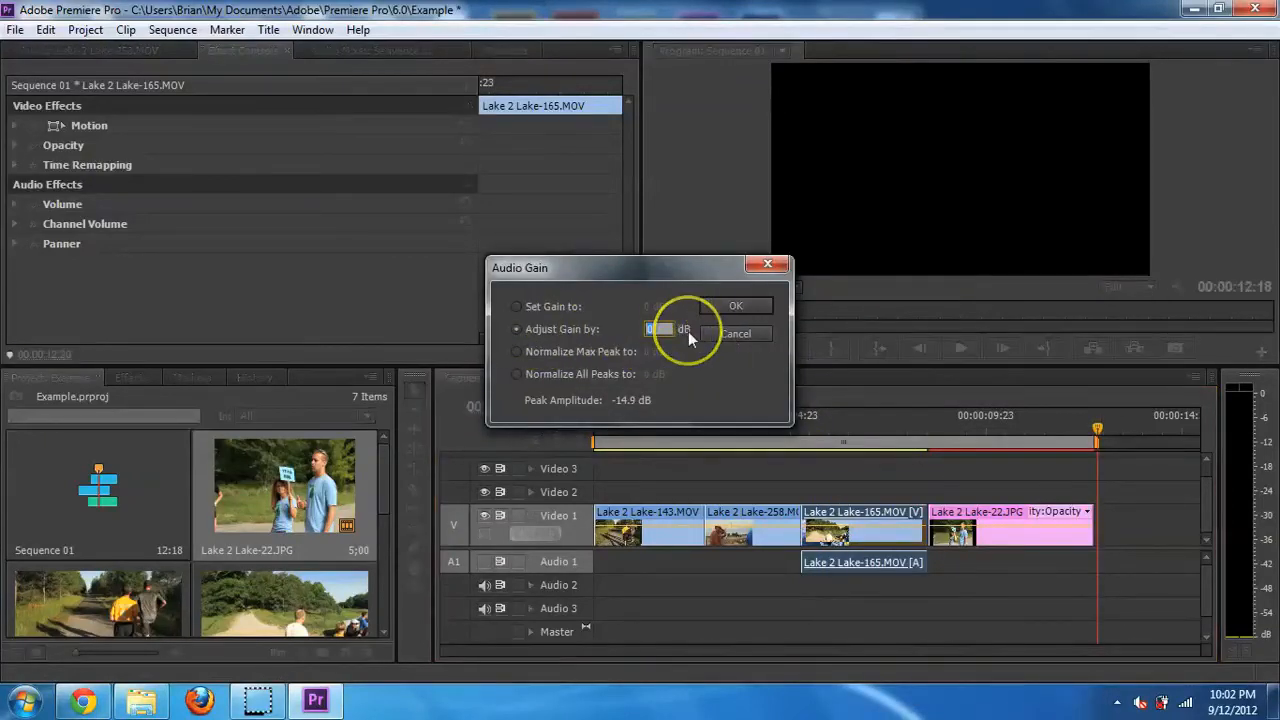
text(10)
click(750, 303)
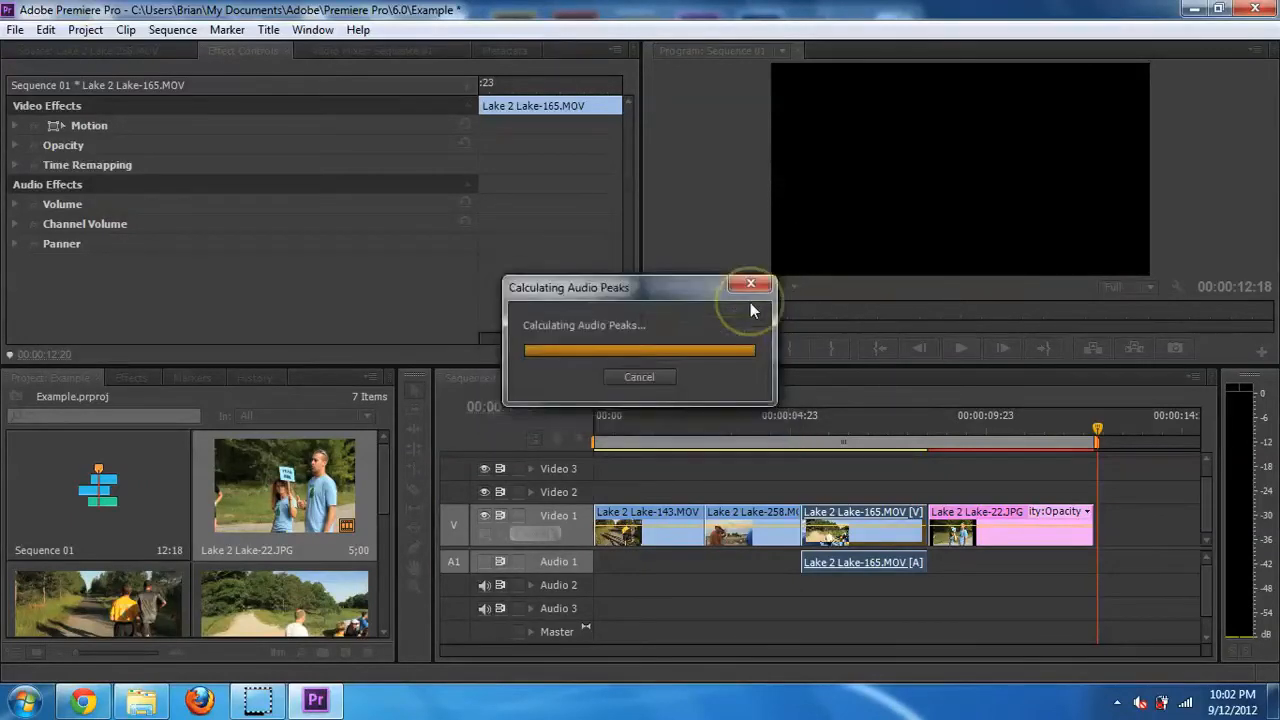
click(855, 588)
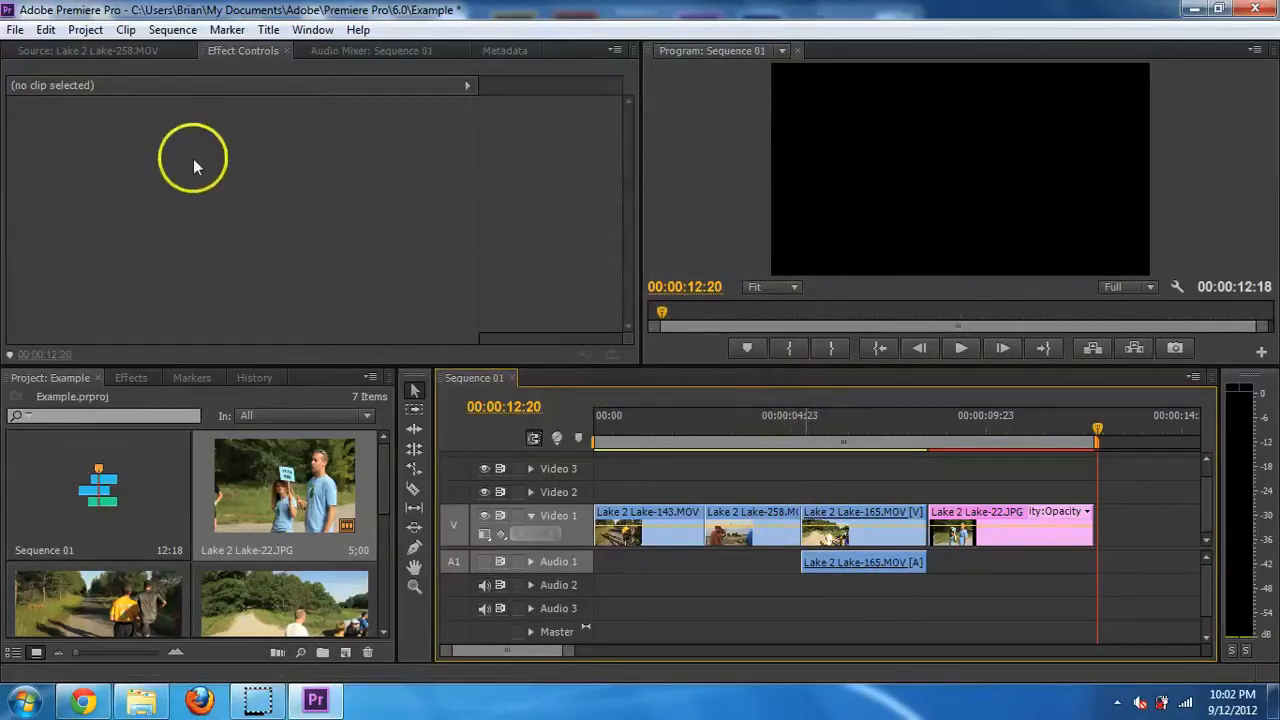
Create a new title named Title 01 at 1920 x 1080, 23.976 fps, with square pixels.
click(15, 30)
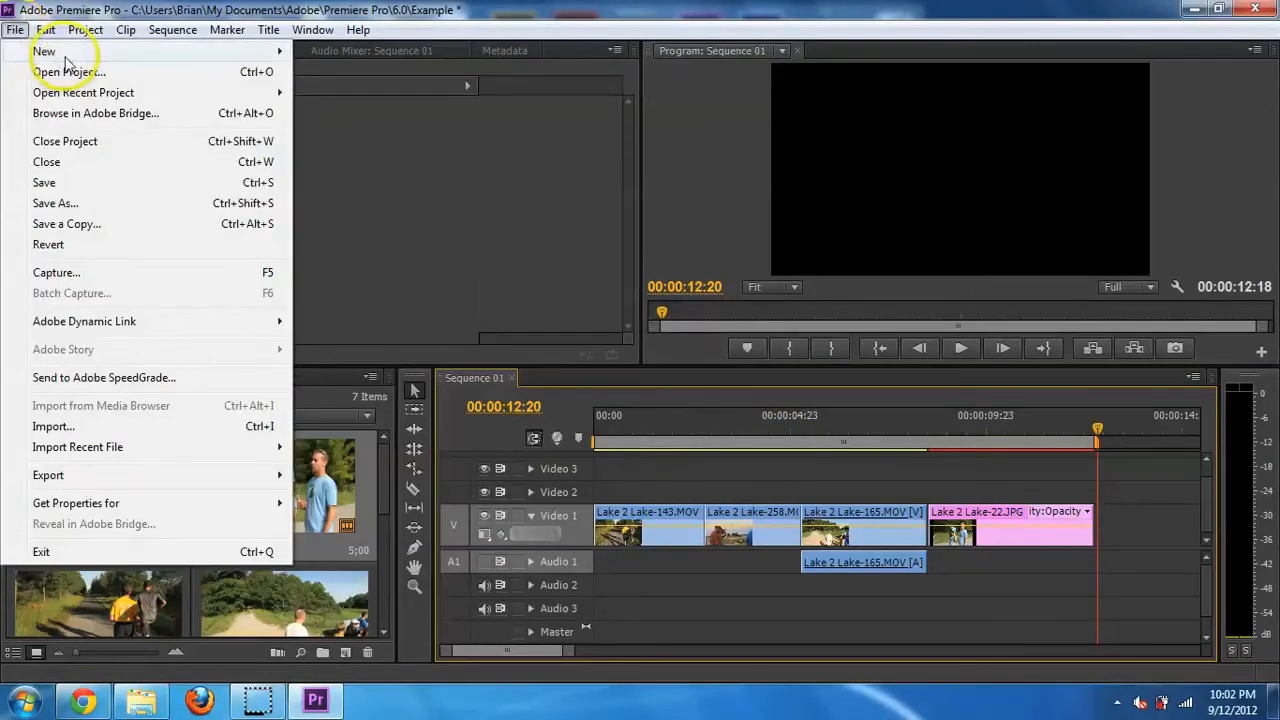
mouse_move(66, 52)
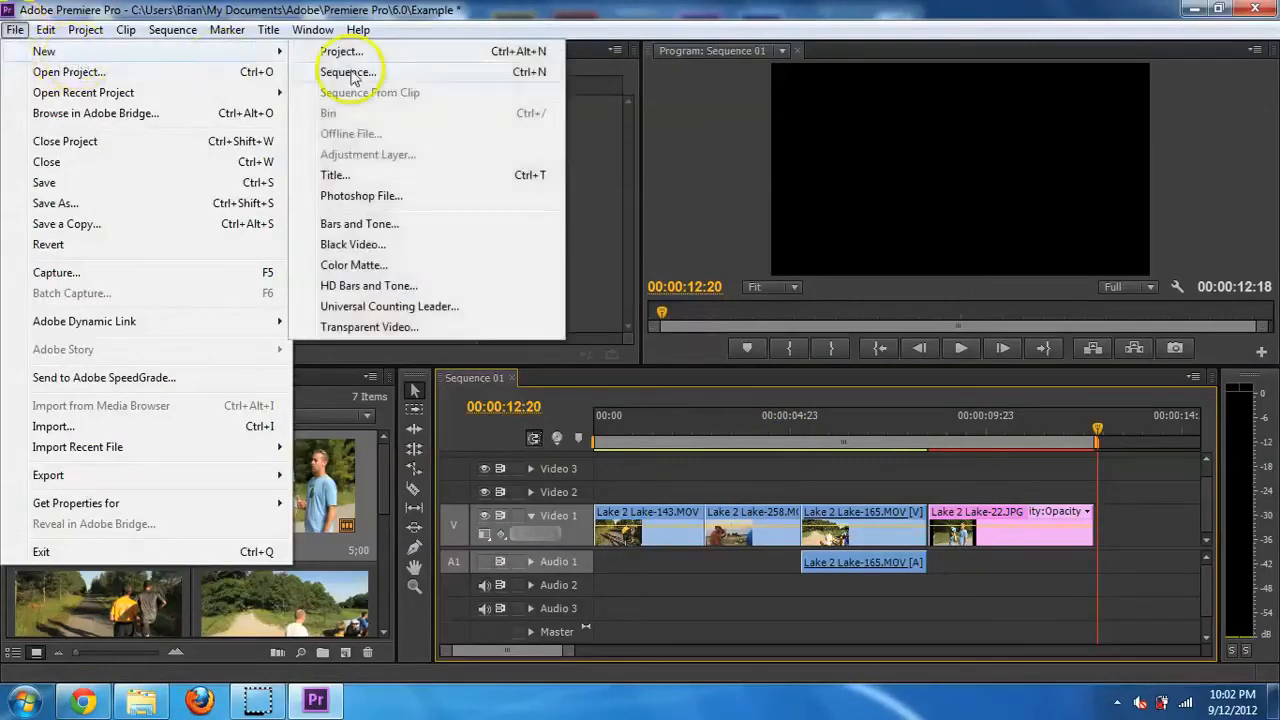
click(358, 180)
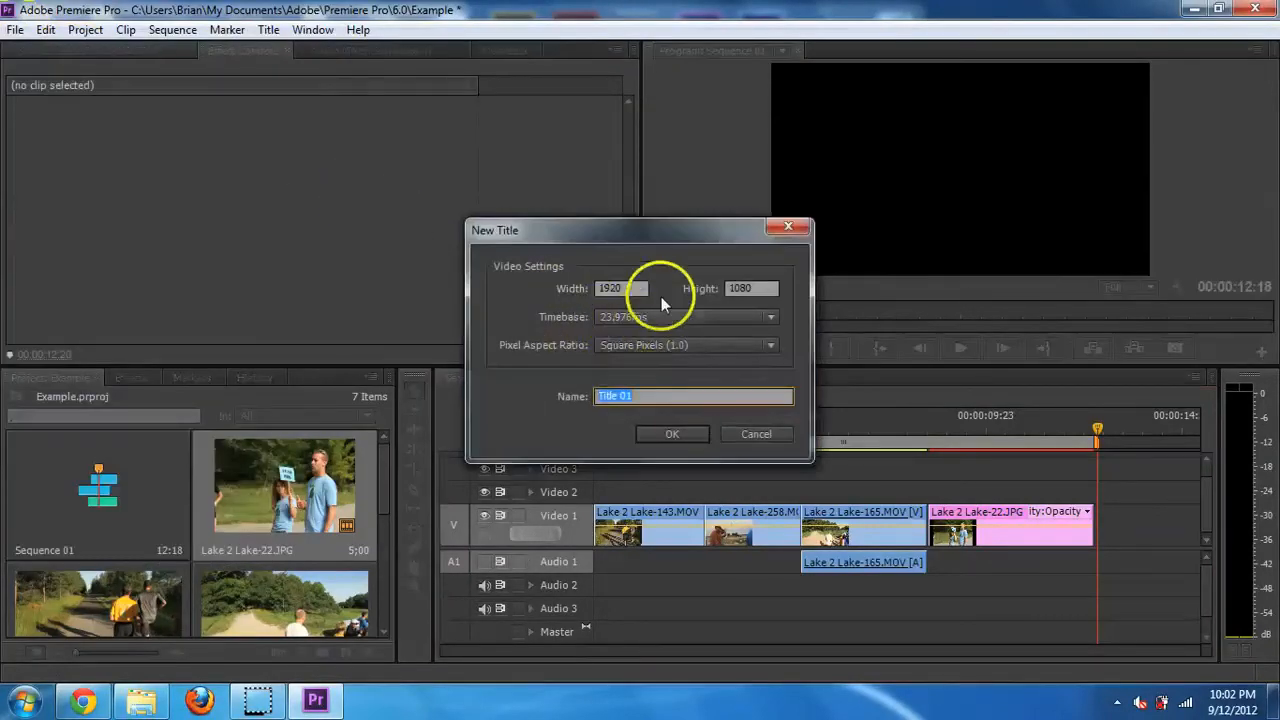
click(665, 445)
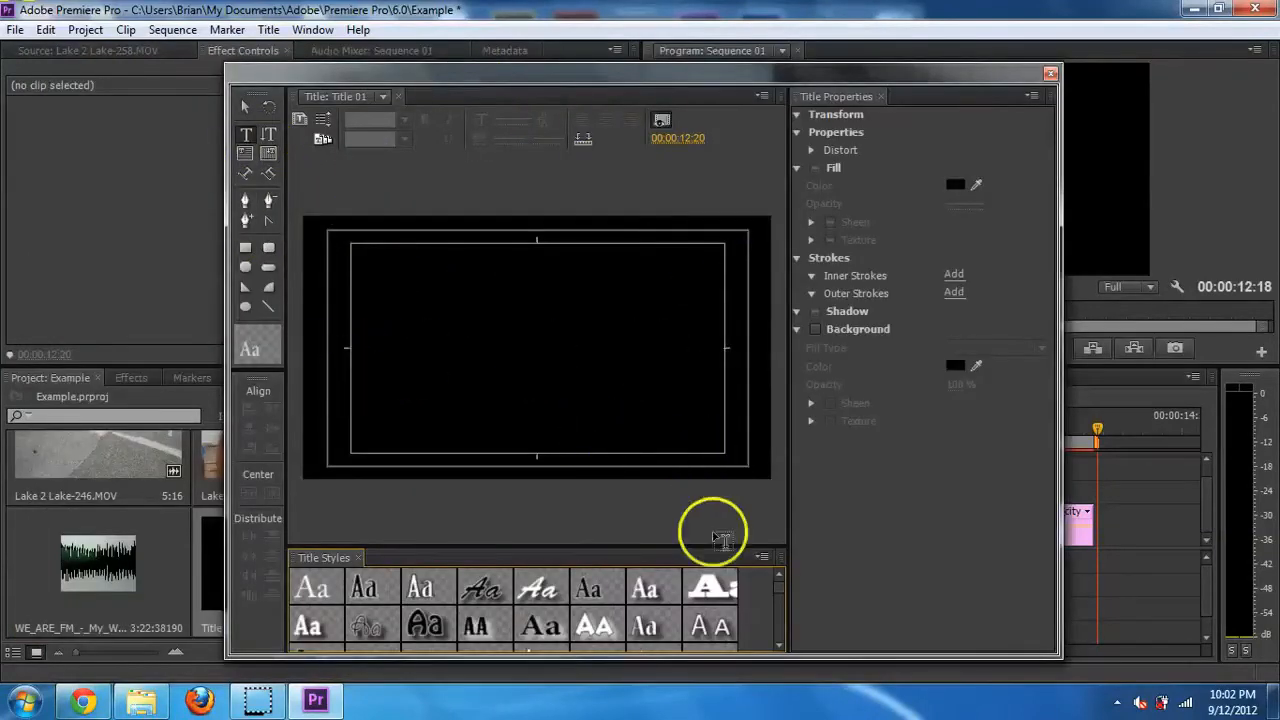
Add the text RUN in the Blackoak Std title style and enlarge it to a font size of about 205, centred horizontally.
click(703, 587)
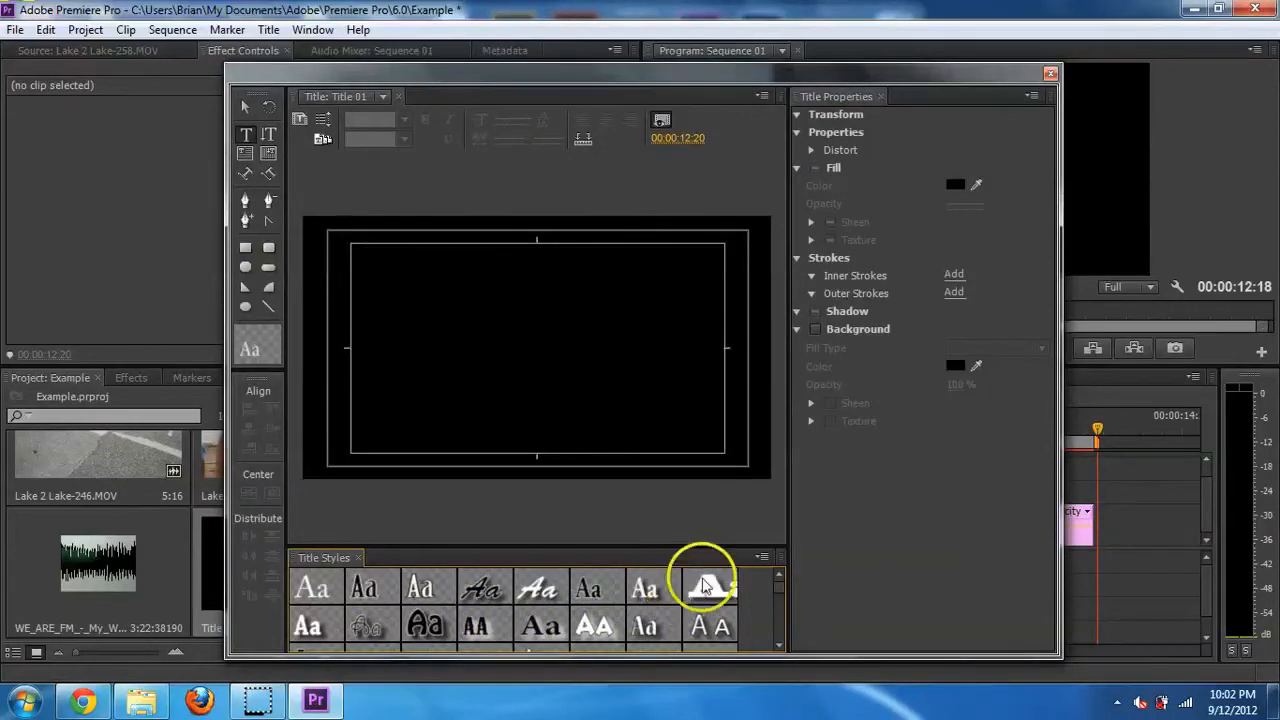
click(543, 340)
text(RUN)
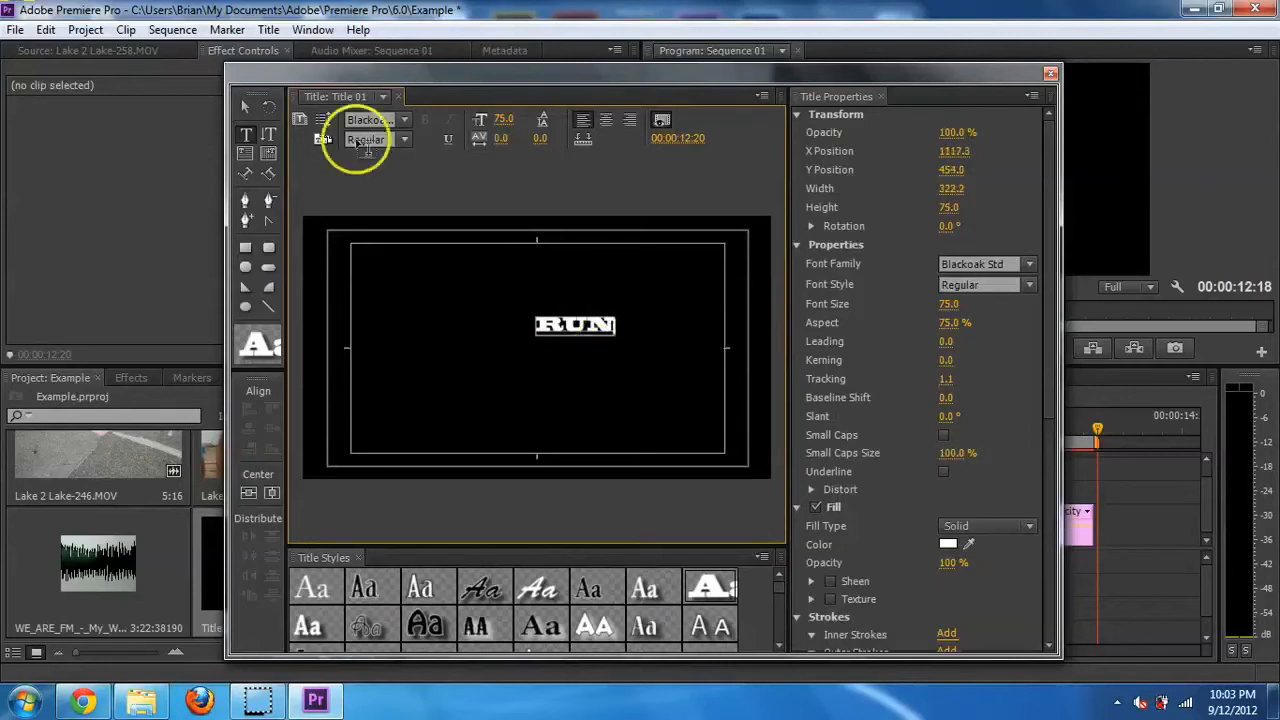
click(245, 106)
drag(601, 334, 647, 377)
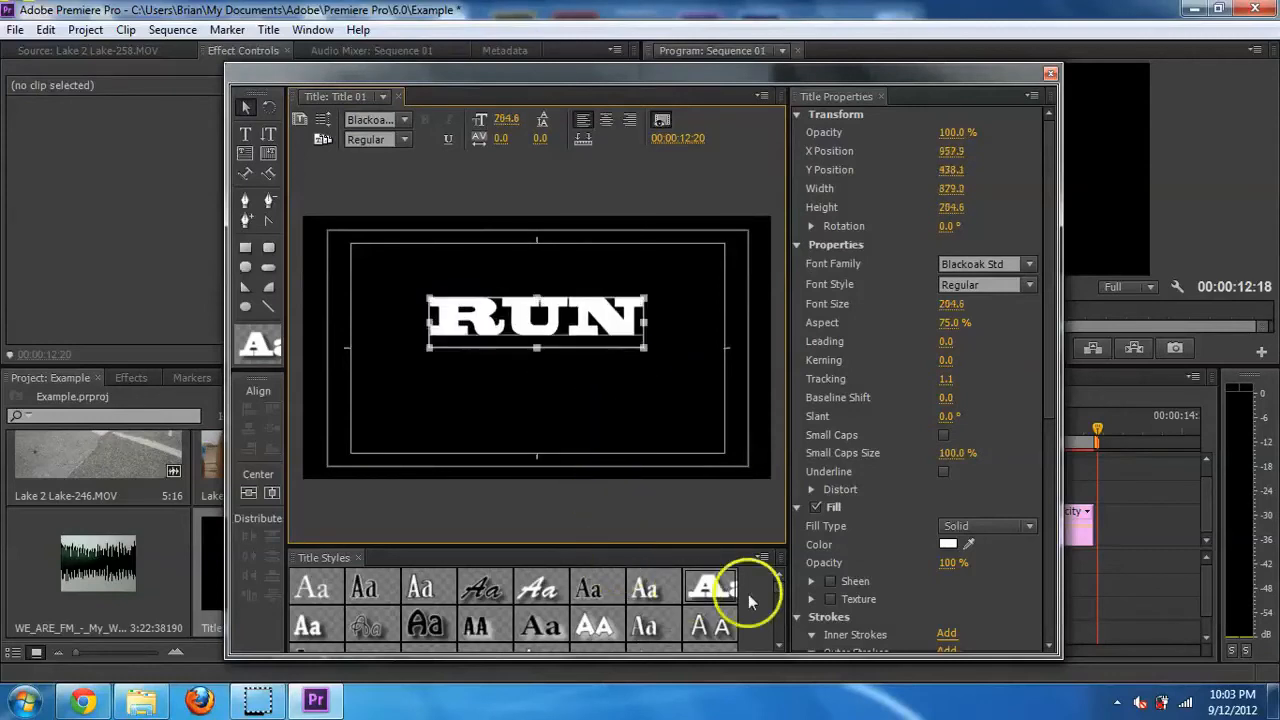
Try the Chaparral Pro Bold title style on RUN and replace it with the Blackoak Std style that has a linear gradient fill.
scroll(776, 598, down, 1)
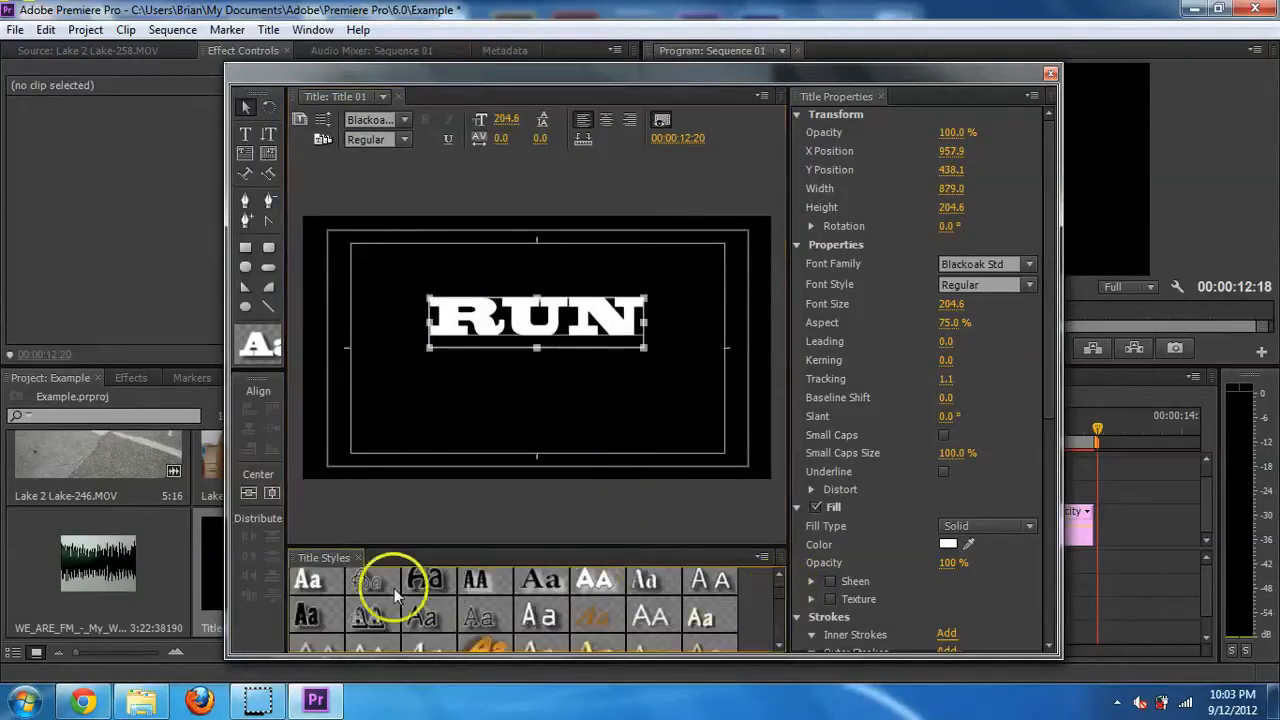
scroll(300, 585, up, 1)
click(305, 588)
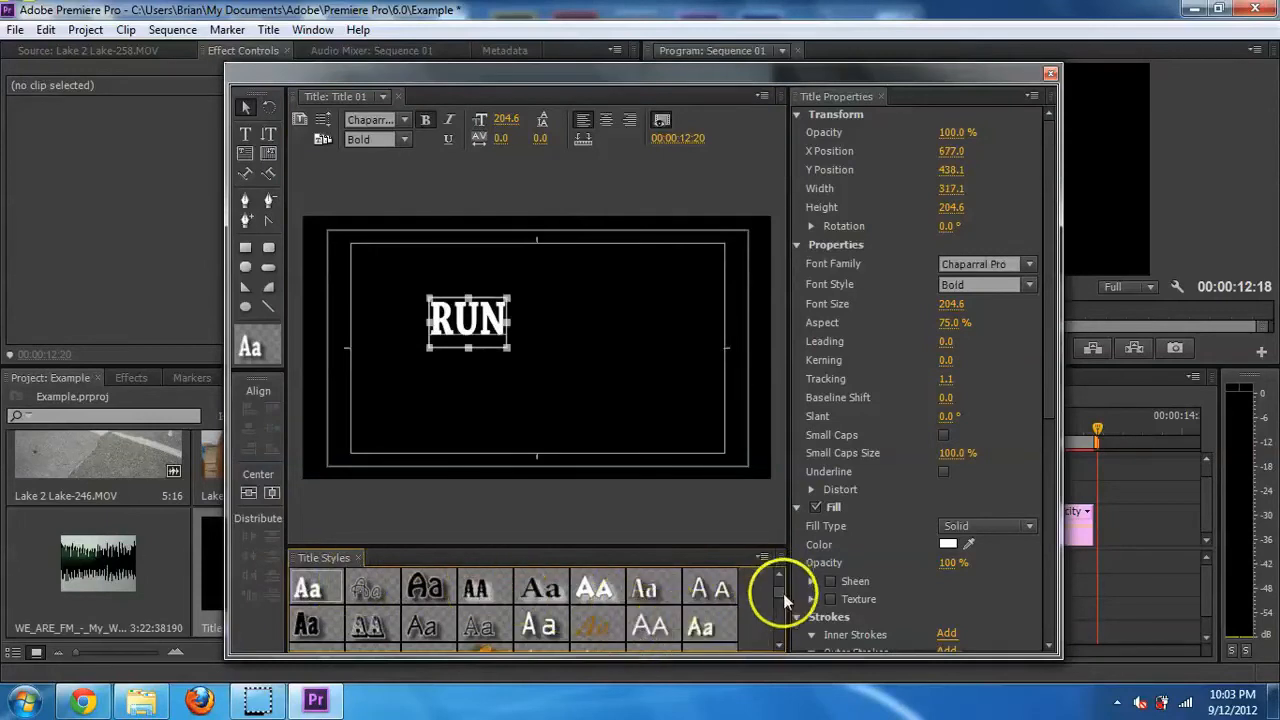
scroll(777, 595, down, 1)
scroll(780, 600, down, 1)
scroll(785, 610, down, 2)
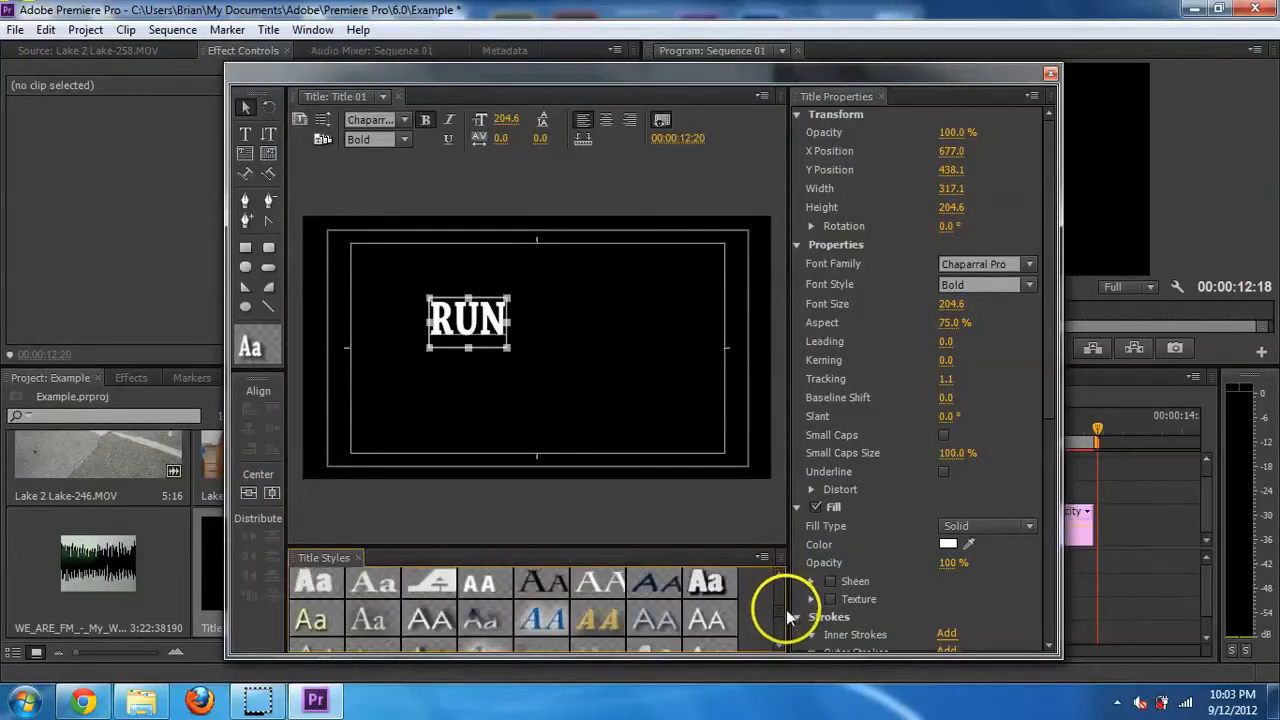
click(430, 583)
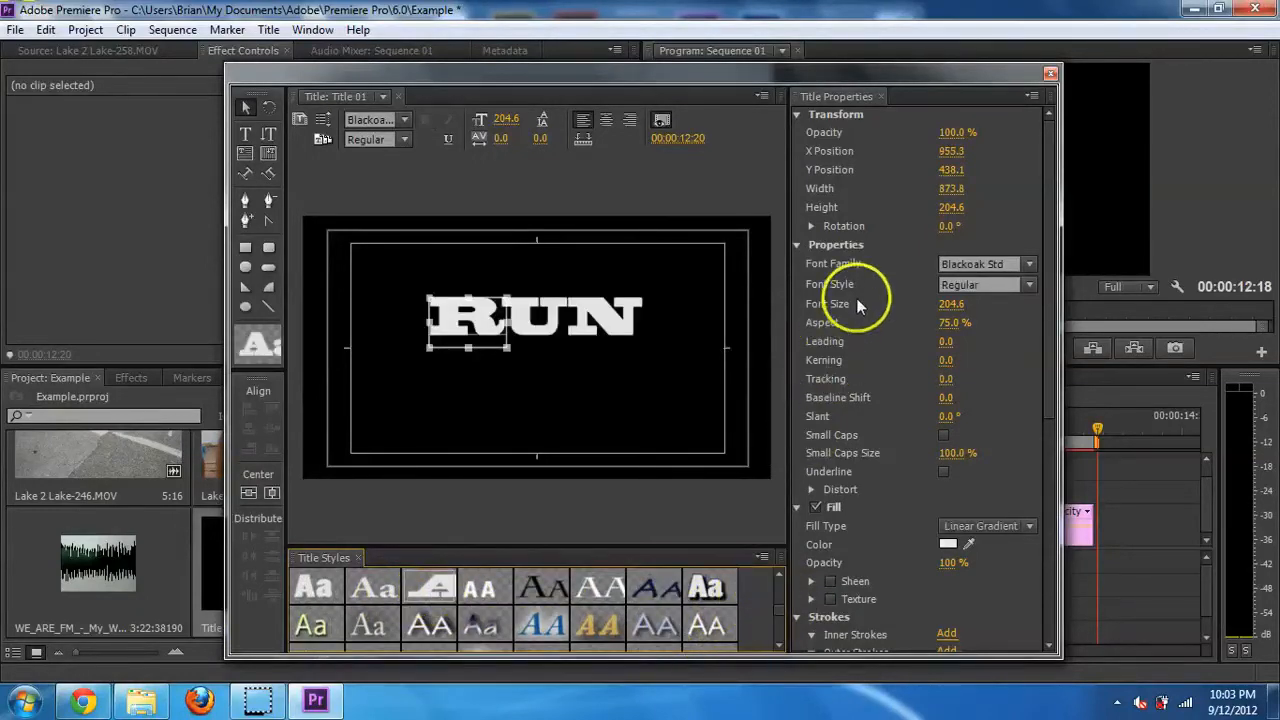
Check the font style and family options for RUN and move the text down to about X 963, Y 569.
click(1030, 286)
click(1030, 286)
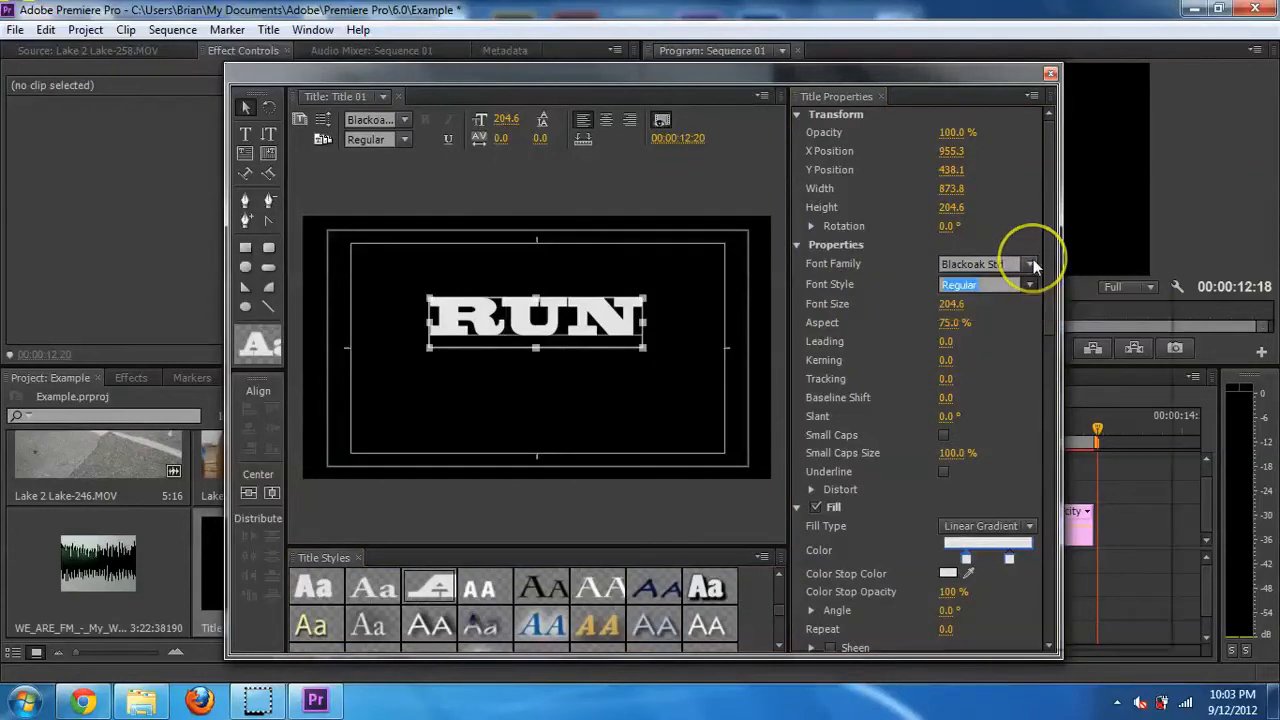
click(1030, 265)
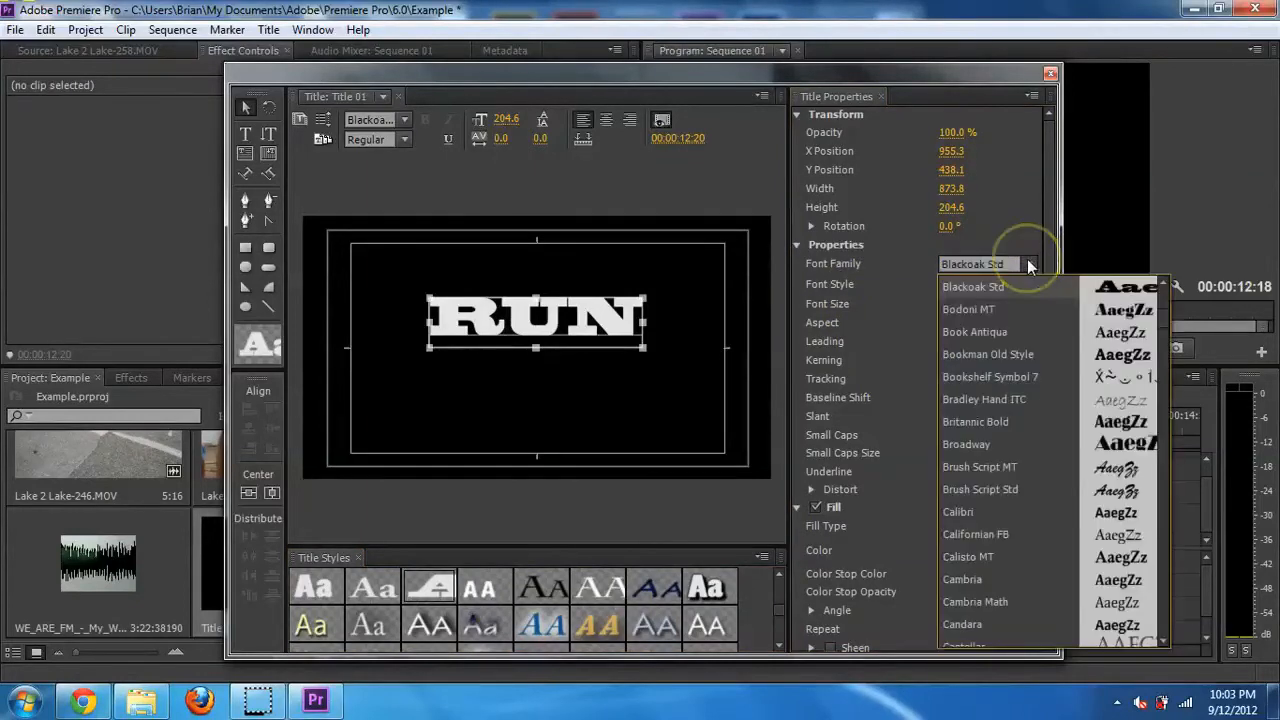
click(1016, 232)
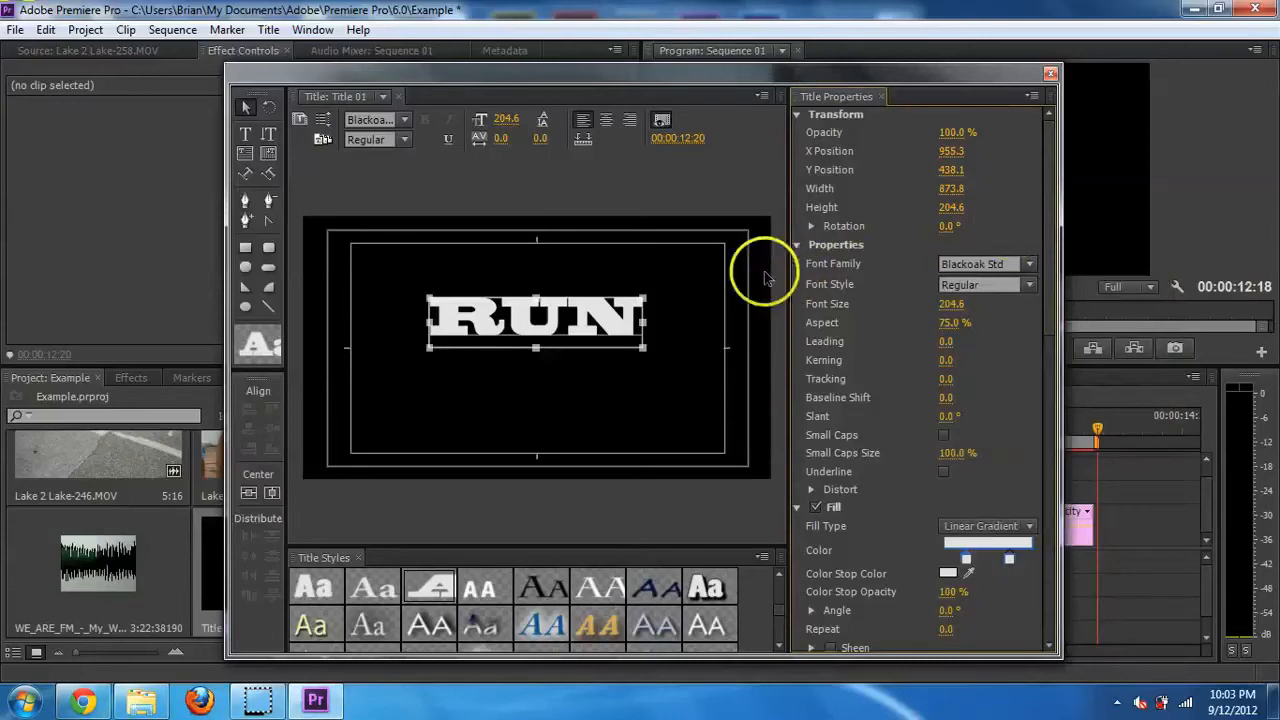
drag(590, 325, 588, 356)
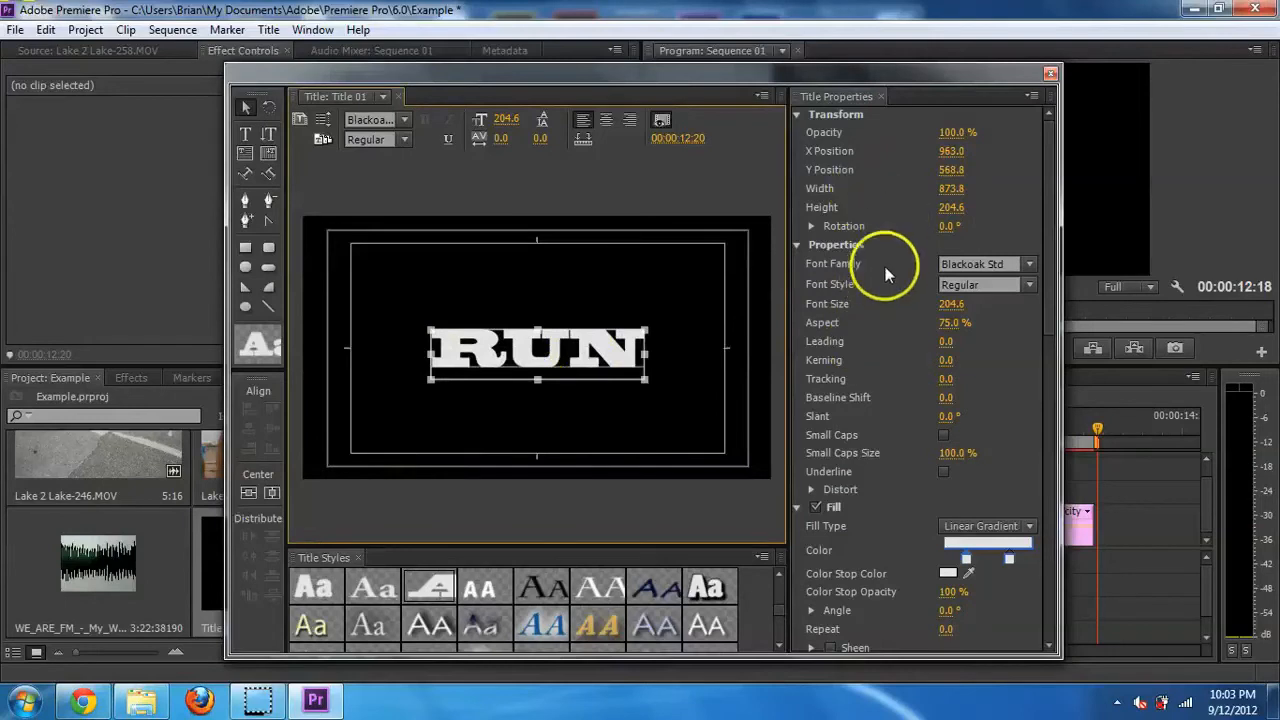
Close the title editor, place Title 01 on Video 2 over Lake 2 Lake-22.JPG, and preview it past the image's end.
click(1050, 74)
drag(307, 542, 1030, 450)
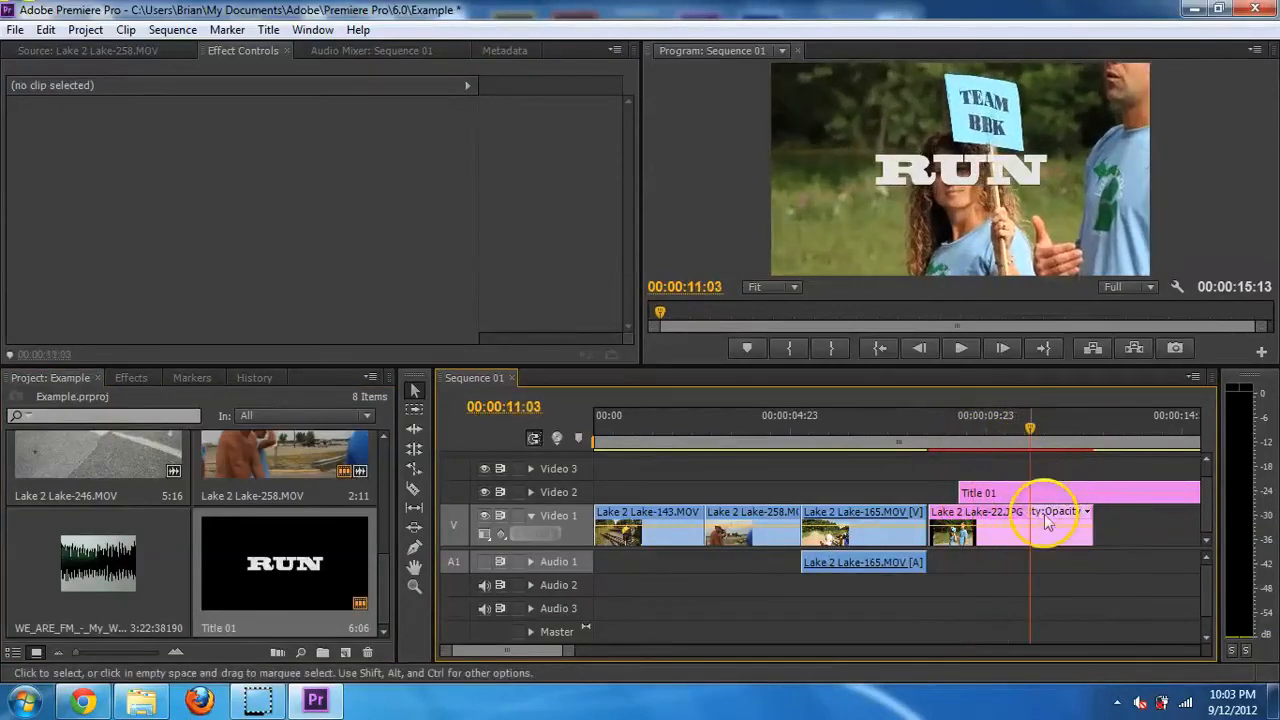
mouse_move(543, 653)
mouse_down()
mouse_move(563, 651)
mouse_move(551, 651)
mouse_up()
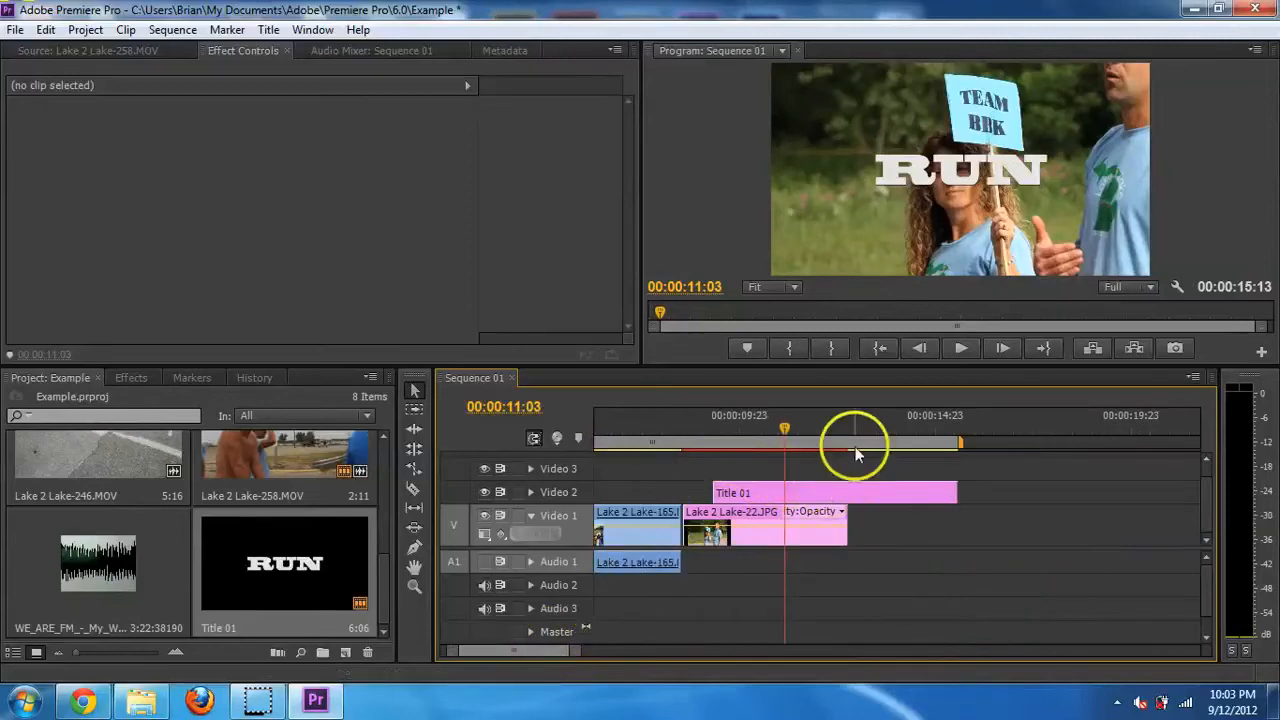
drag(860, 429, 881, 441)
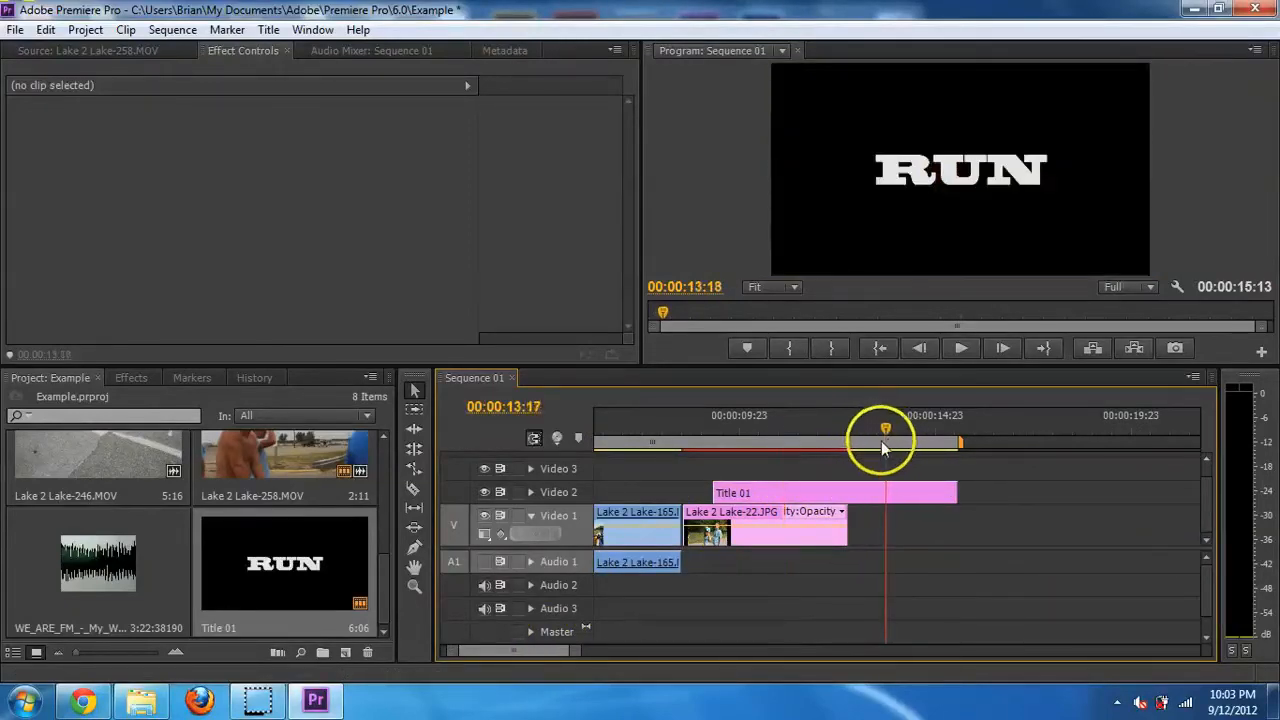
Move Title 01 to Video 1 directly after Lake 2 Lake-22.JPG and return the playhead to 00:00:09:14 over the image.
drag(742, 459, 915, 515)
drag(834, 437, 722, 445)
click(895, 513)
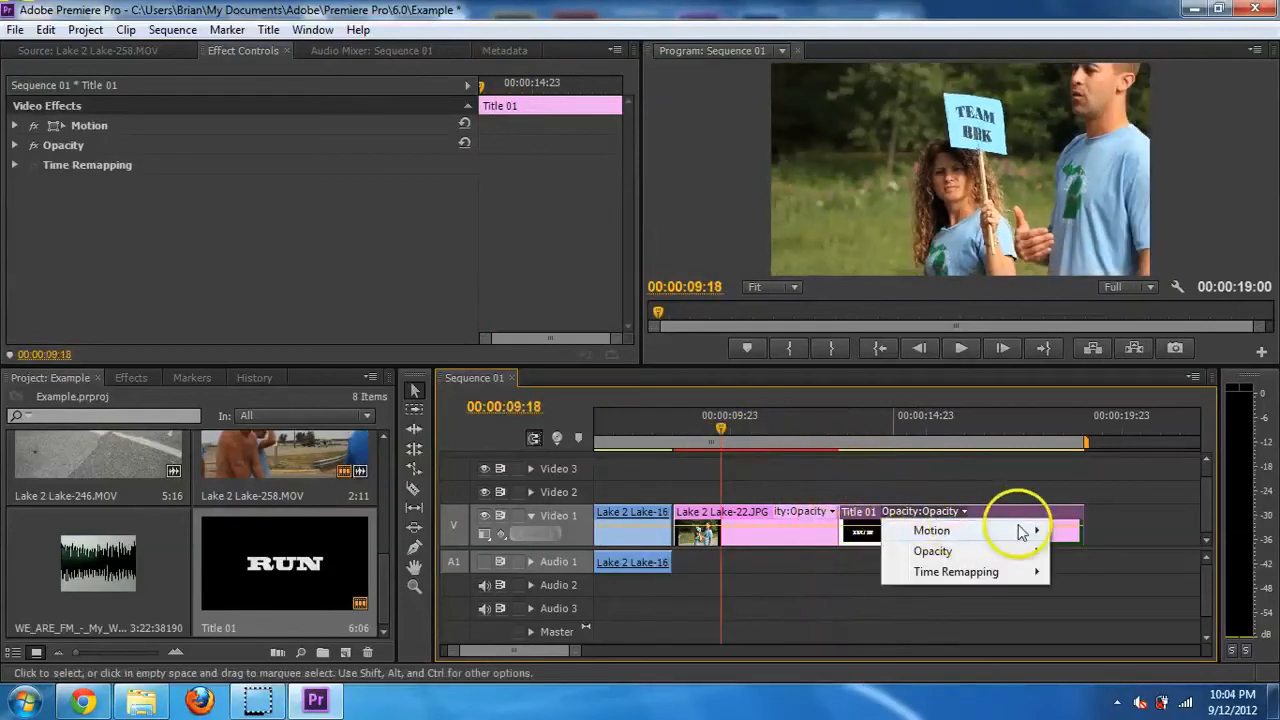
drag(812, 418, 716, 441)
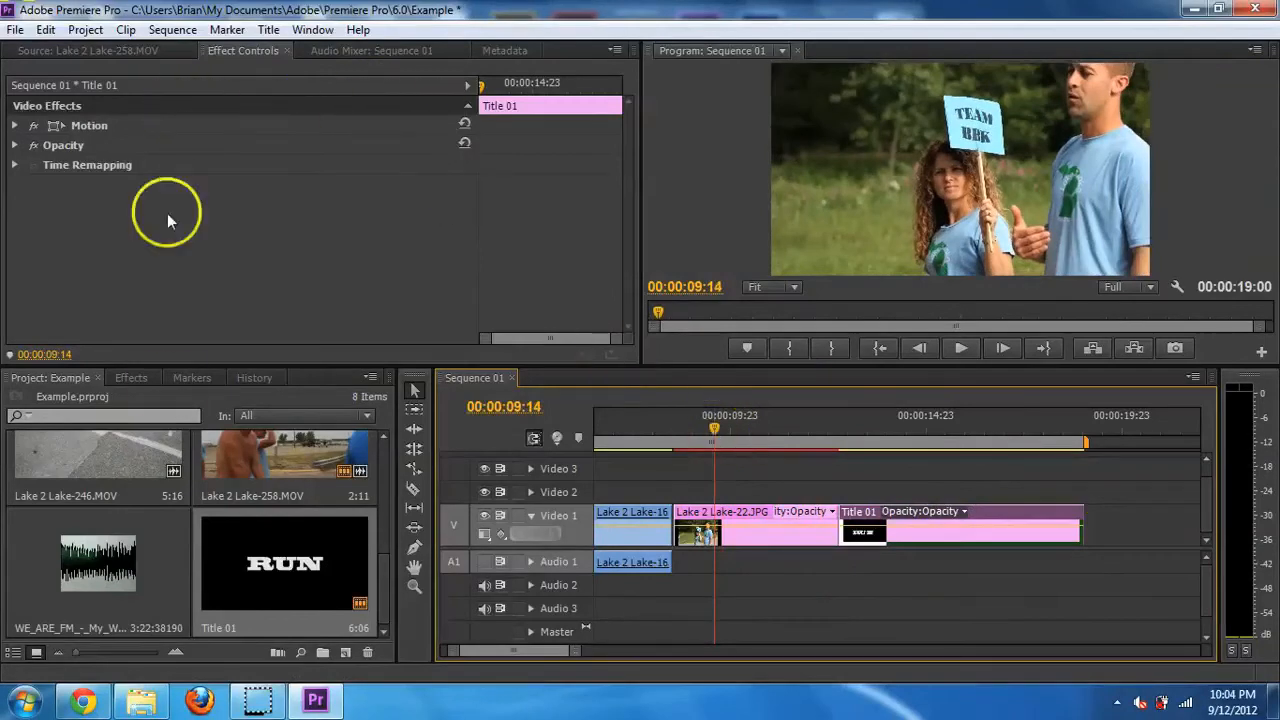
Find the Dissolve video transitions and apply Dip to Black at the cut between Lake 2 Lake-22.JPG and Title 01.
click(141, 377)
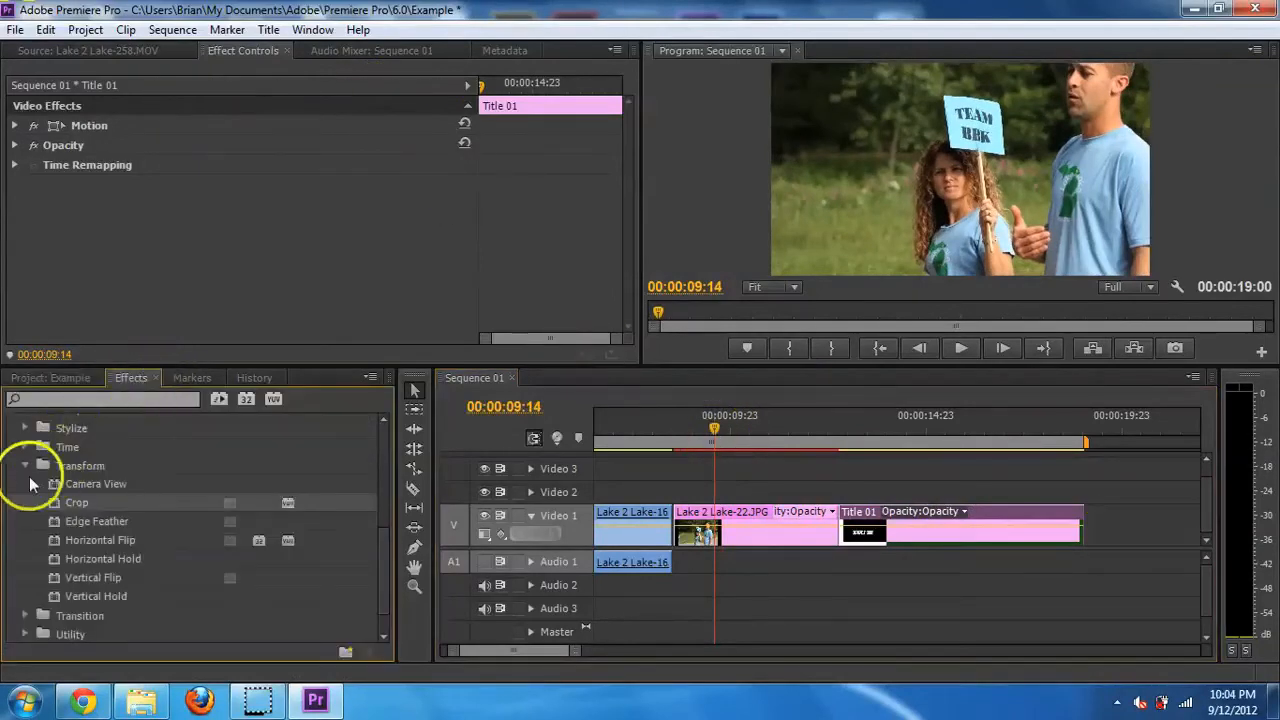
click(26, 465)
scroll(48, 541, up, 3)
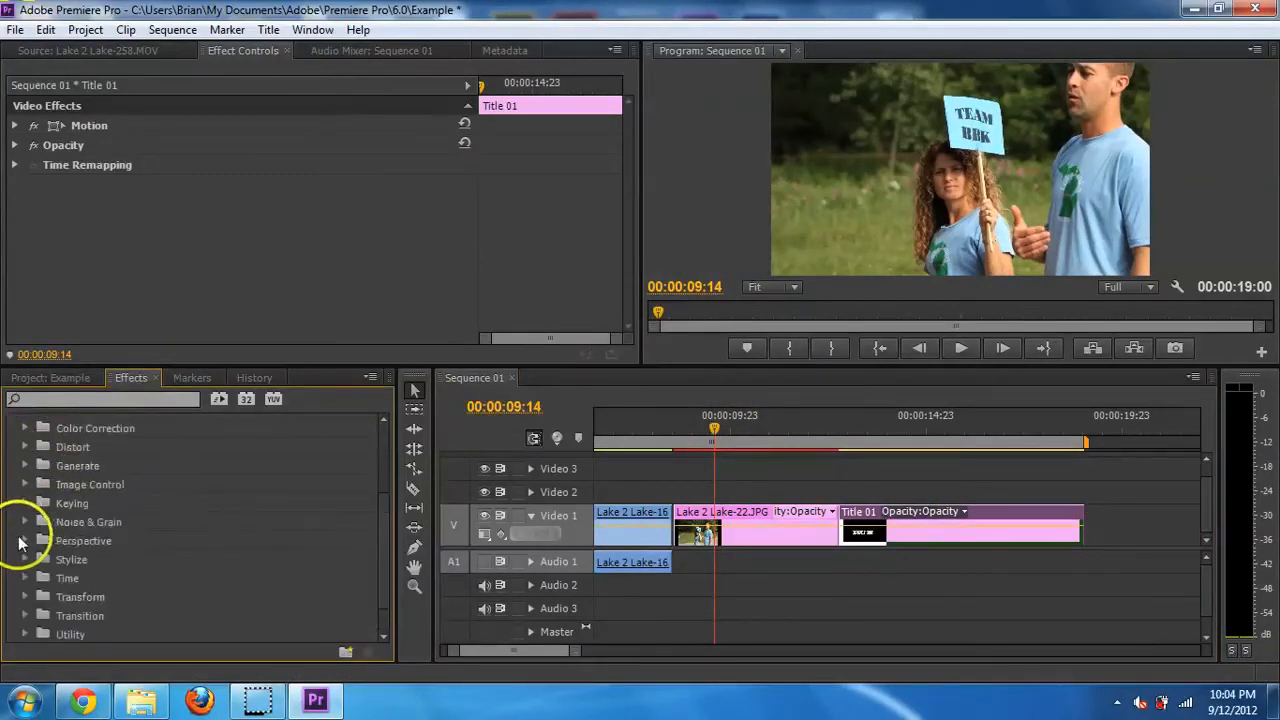
drag(386, 572, 388, 473)
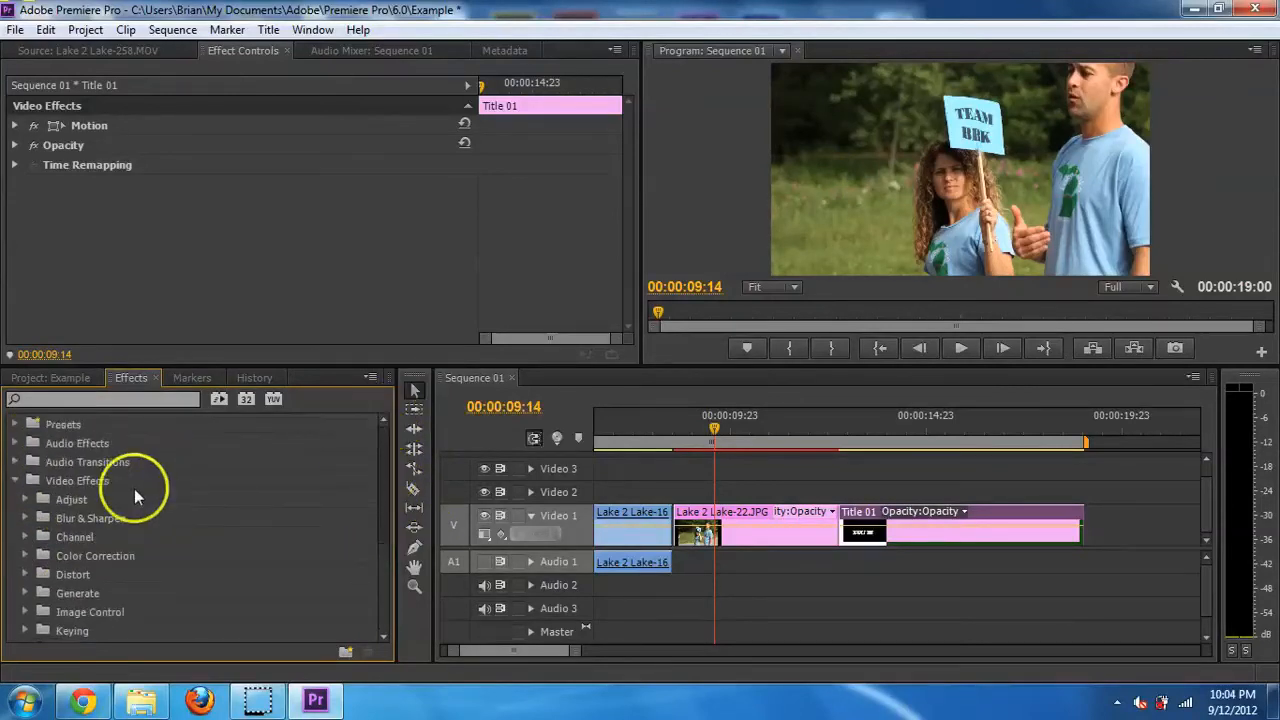
click(14, 482)
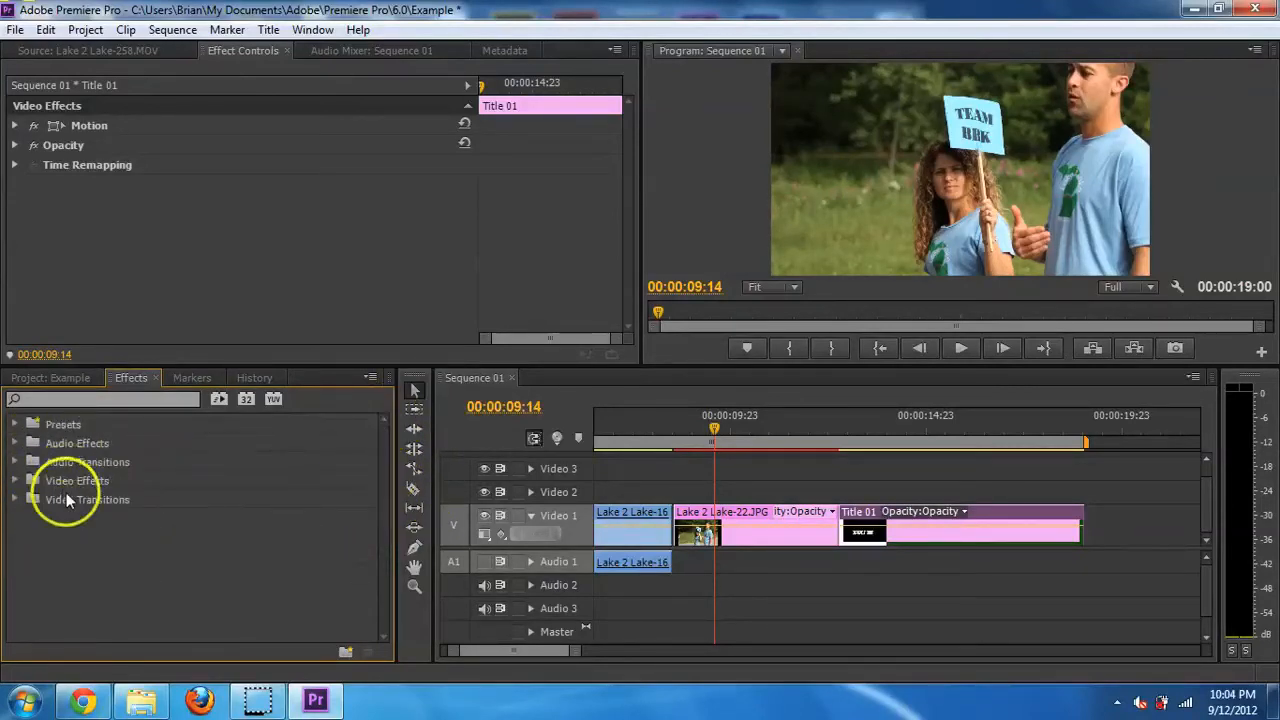
click(14, 500)
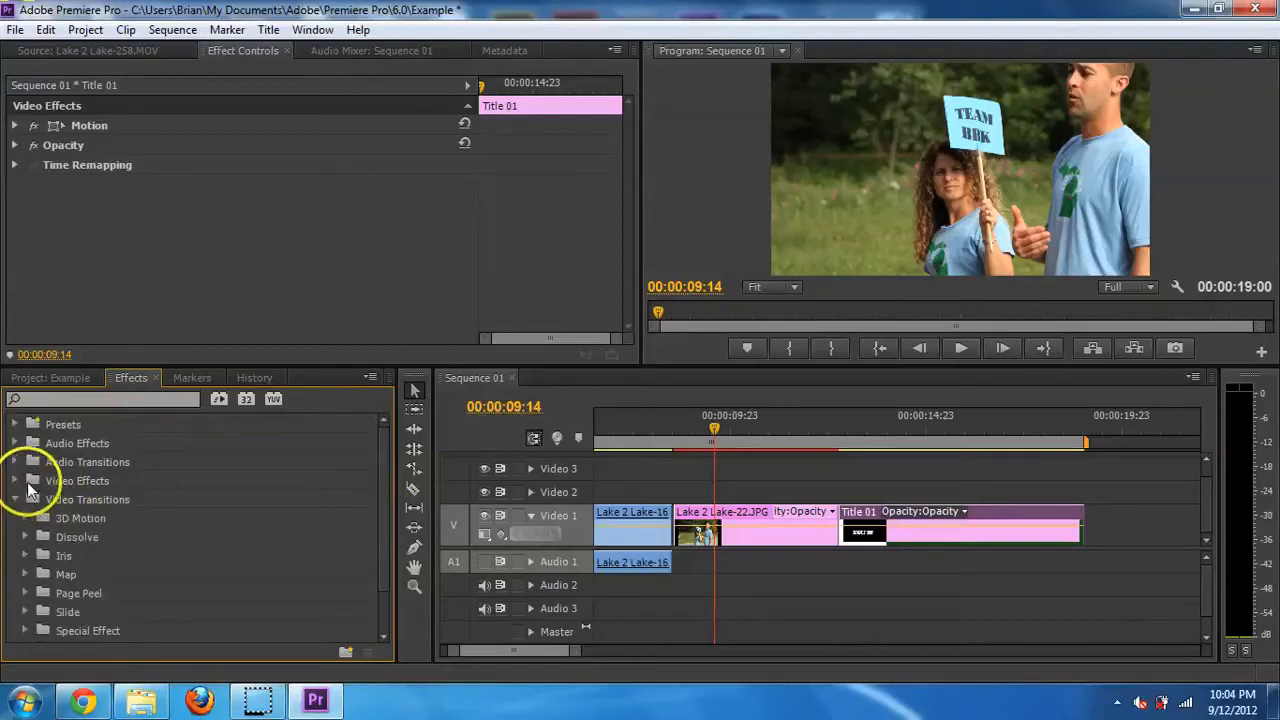
click(25, 539)
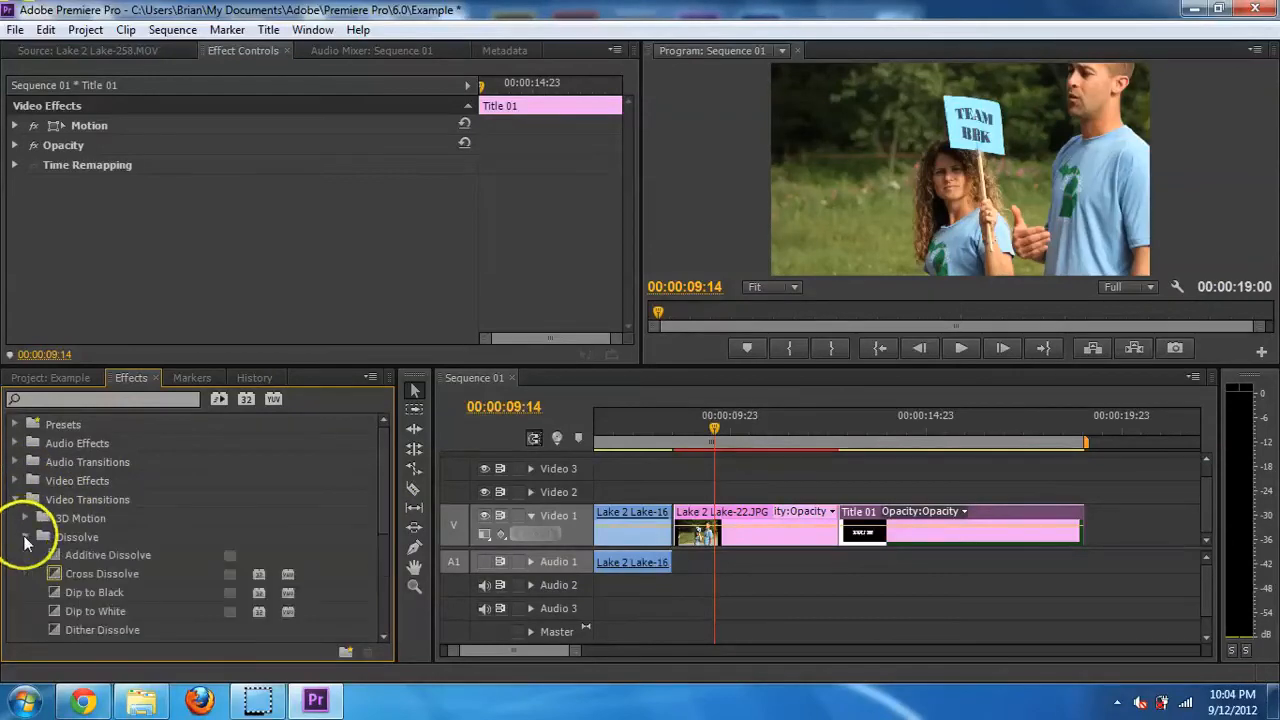
scroll(386, 529, down, 3)
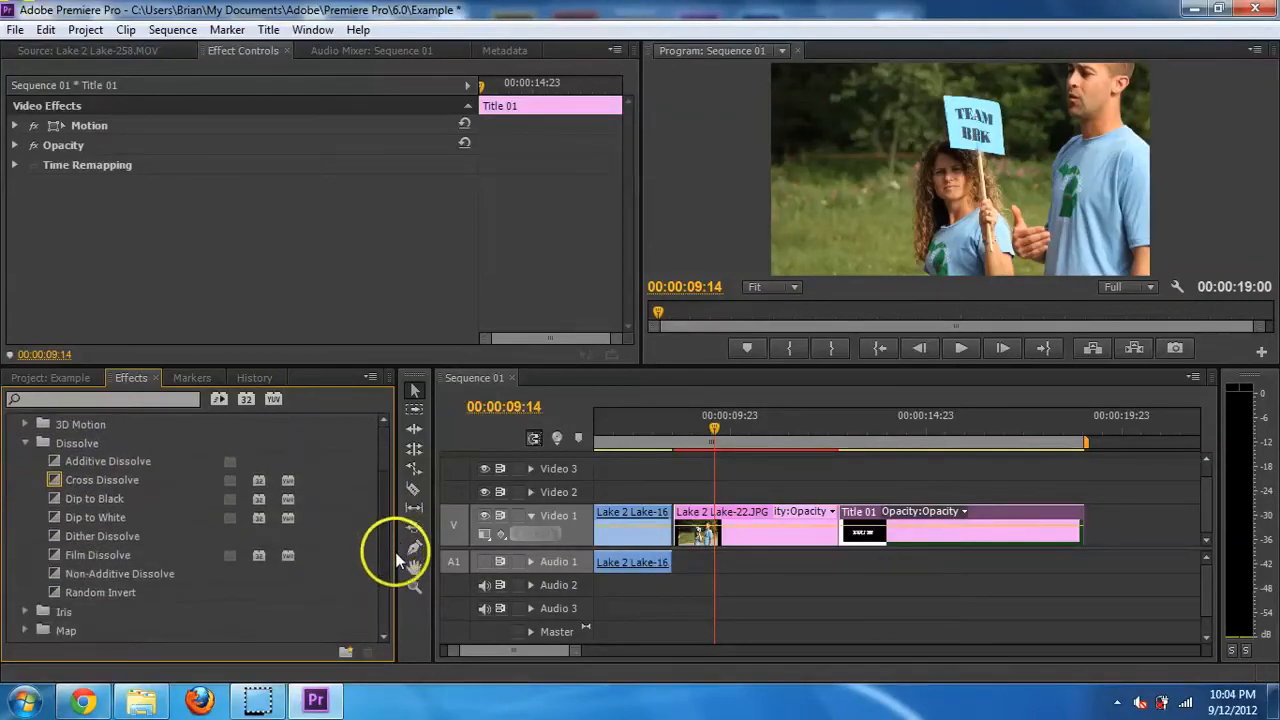
scroll(300, 515, down, 1)
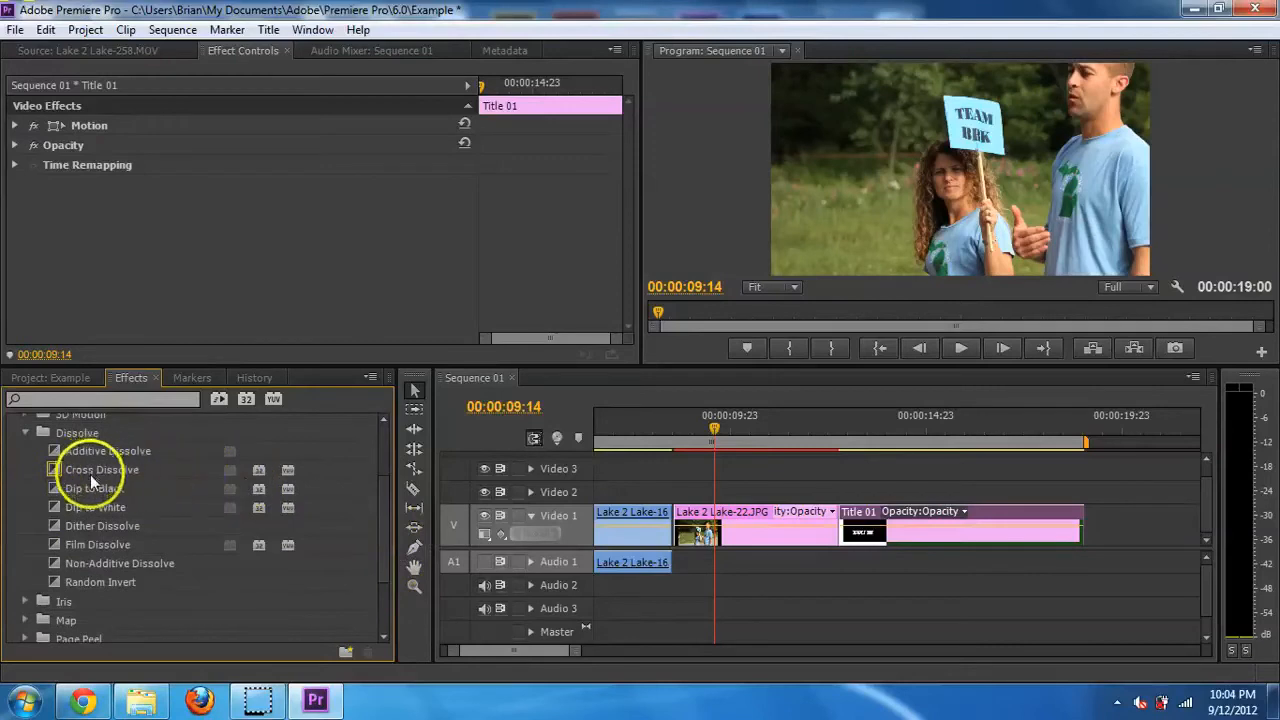
drag(91, 486, 834, 530)
Play the Dip to Black transition from 00:00:12:02 and select the cut before Lake 2 Lake-22.JPG.
click(812, 430)
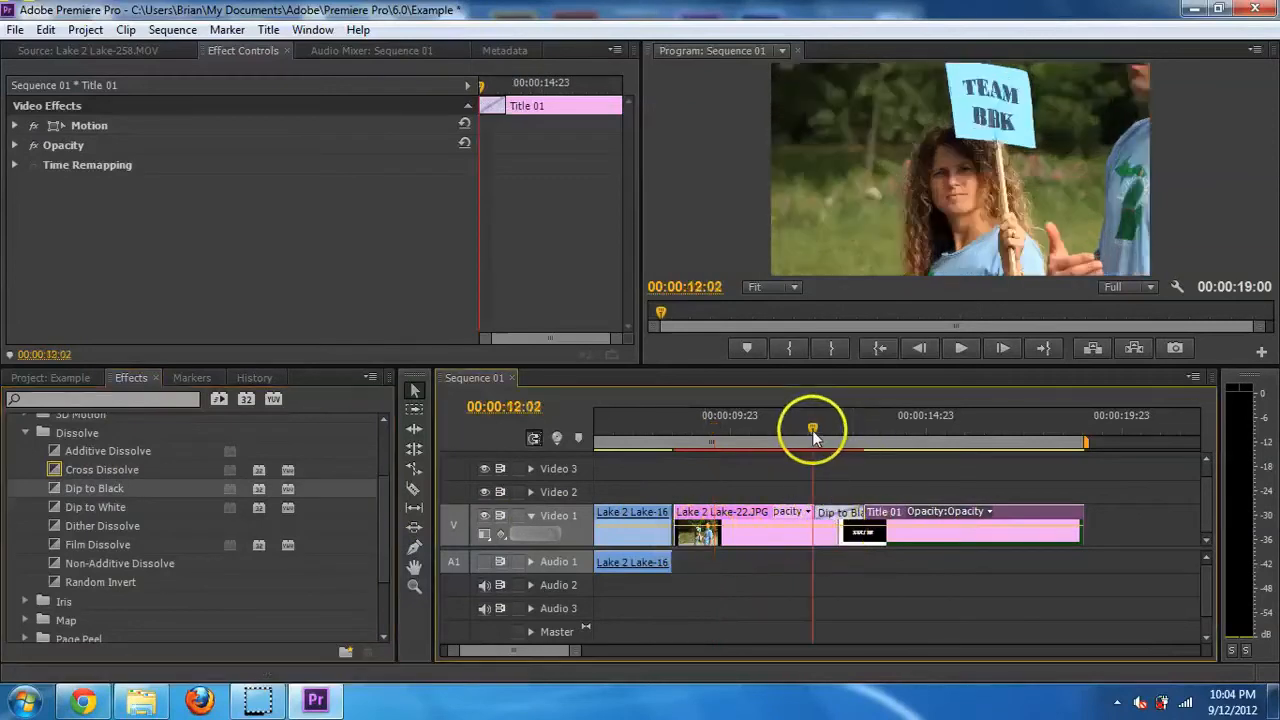
key(space)
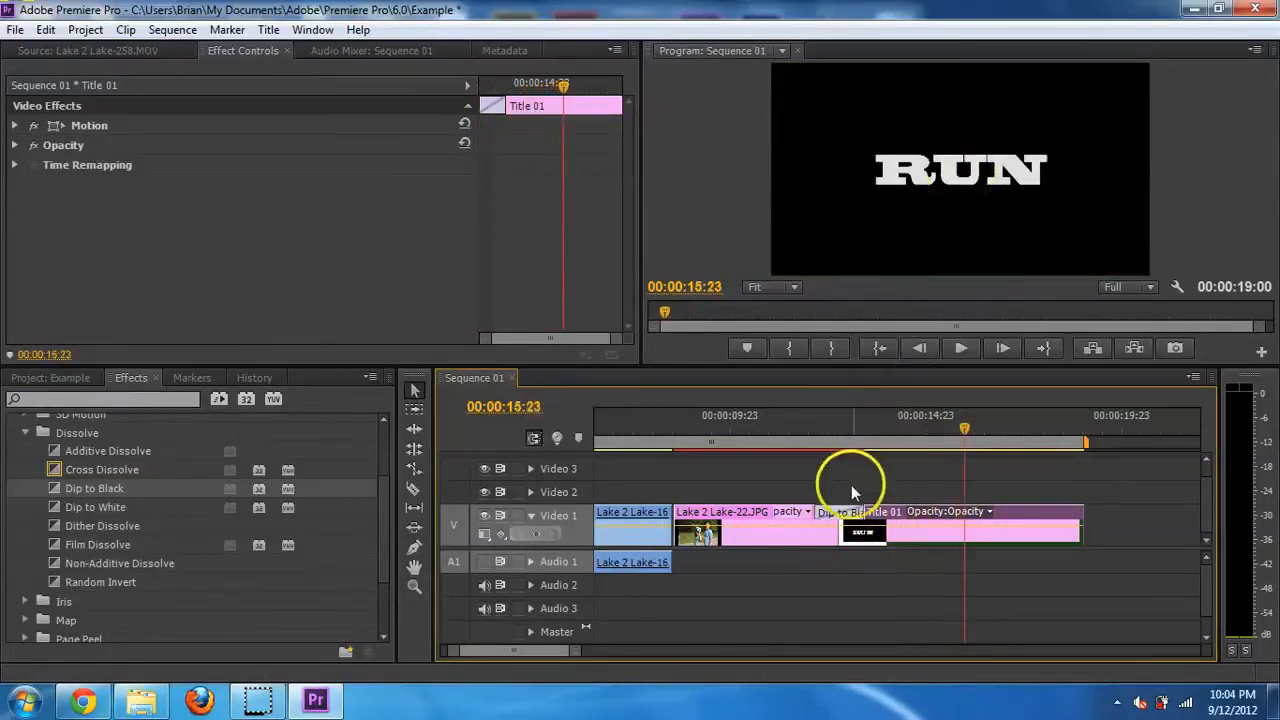
click(676, 528)
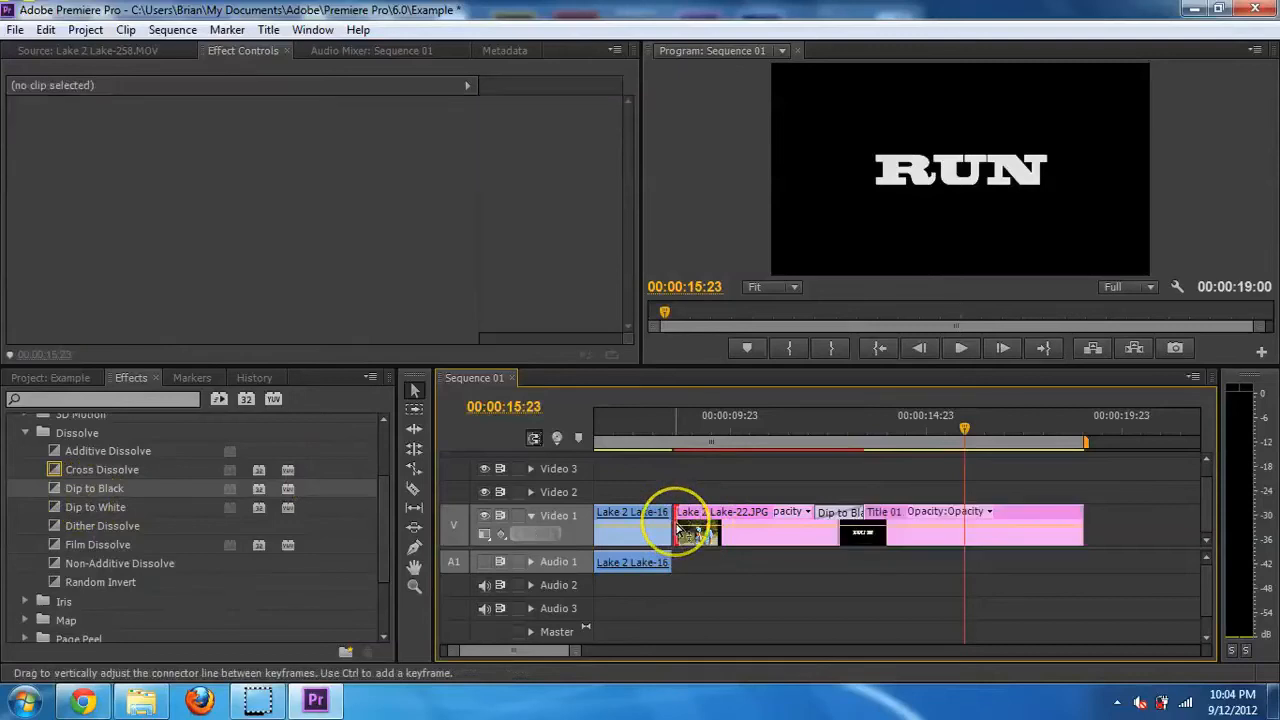
Close the gaps before Lake 2 Lake-22.JPG and Title 01 on Video 1, and apply Cross Dissolve at the cut before Lake 2 Lake-22.JPG.
mouse_move(766, 534)
mouse_down()
mouse_move(756, 538)
mouse_move(775, 545)
mouse_up()
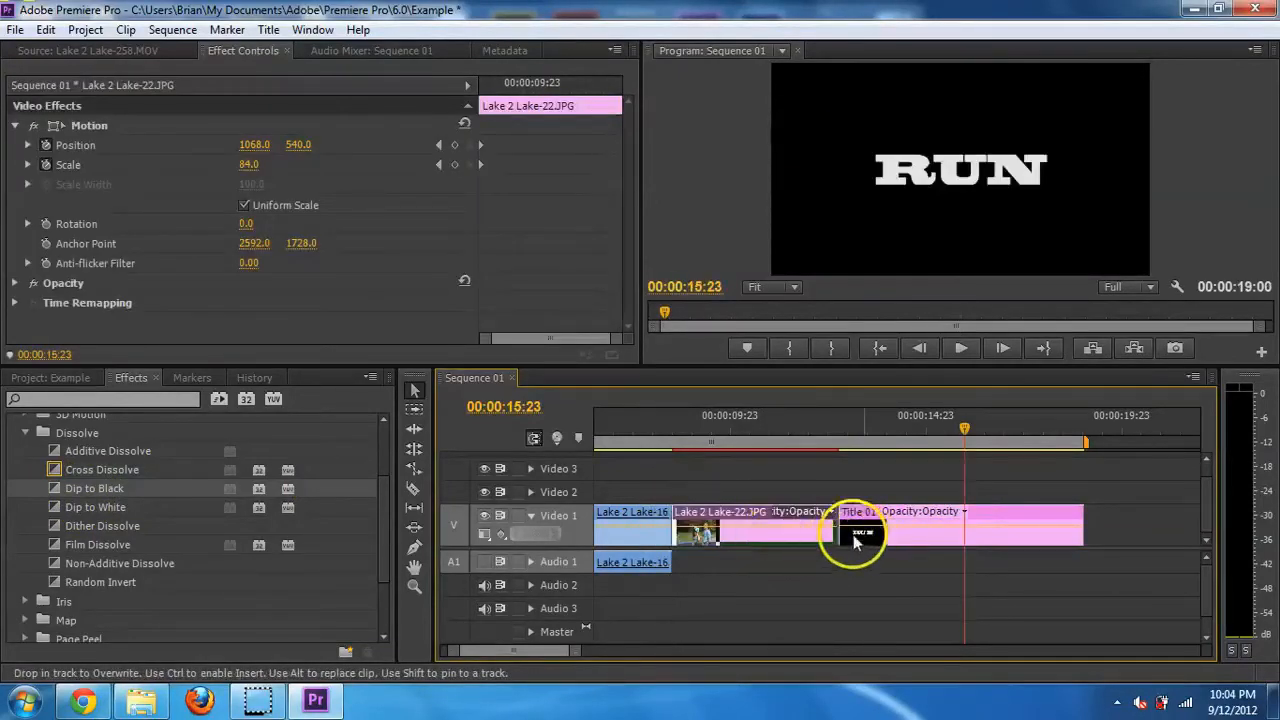
drag(892, 540, 897, 543)
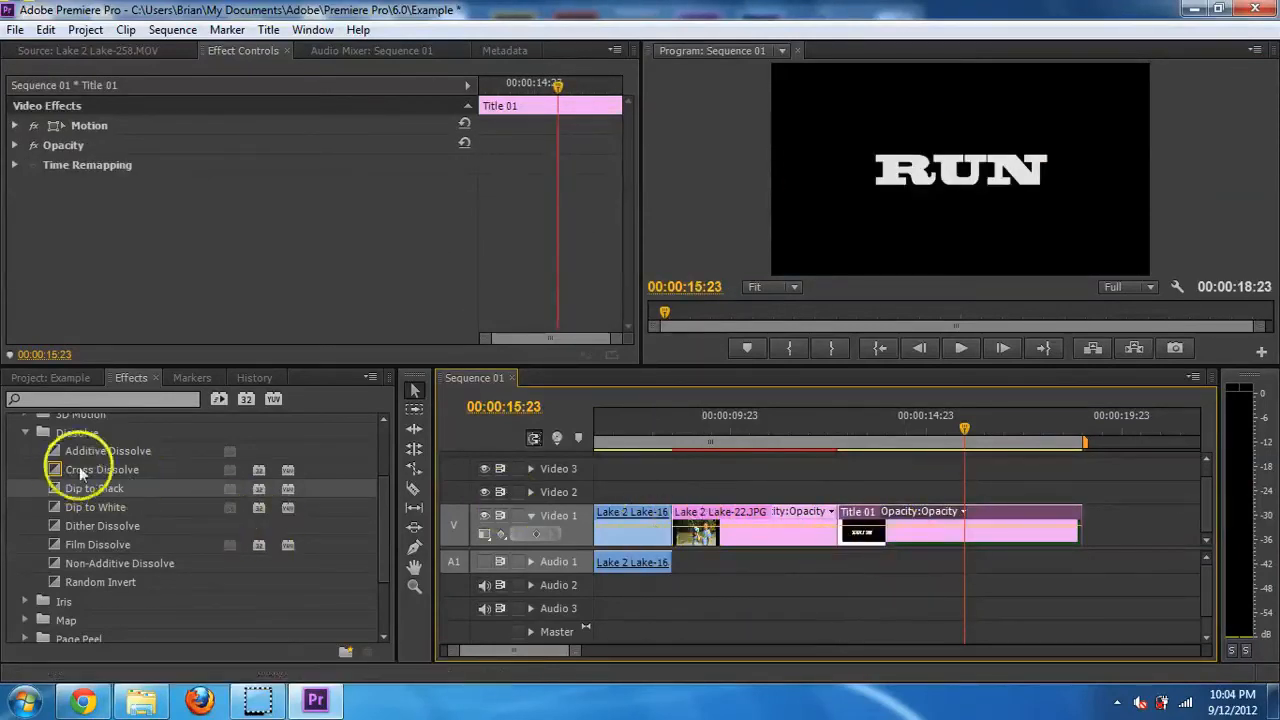
click(101, 471)
drag(101, 471, 672, 513)
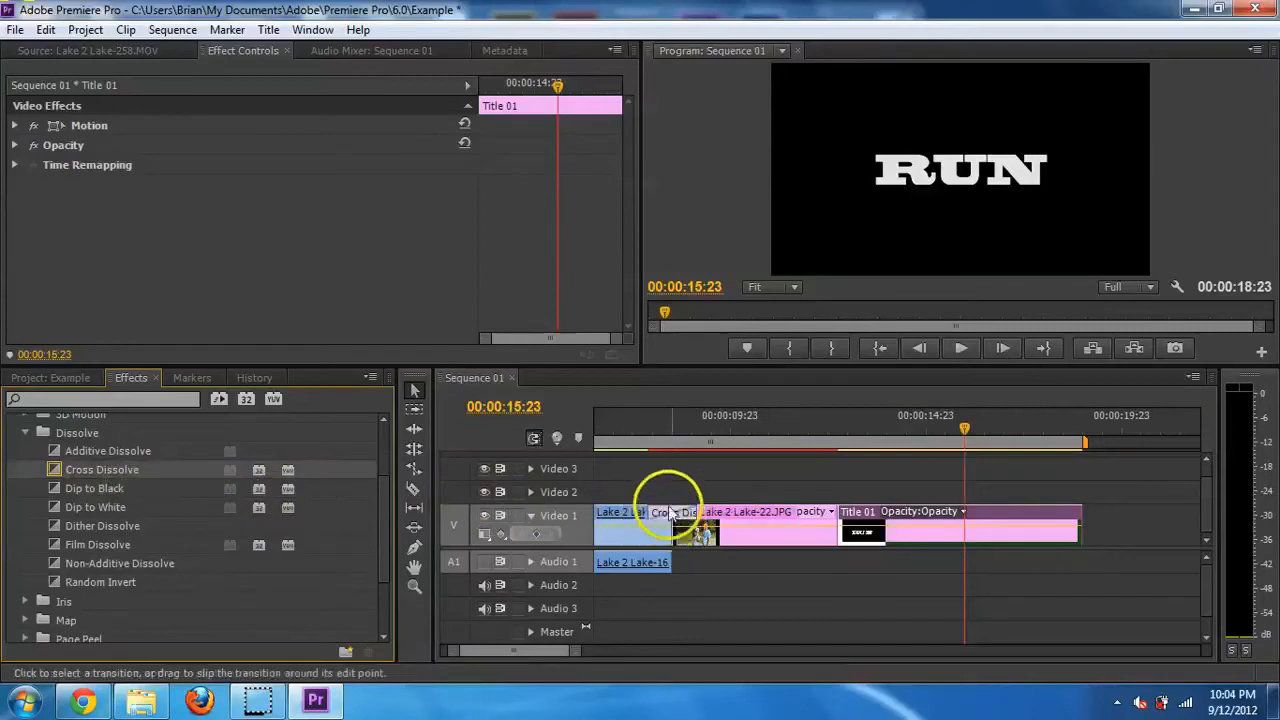
Play the Cross Dissolve from 00:00:07:19, and move the playhead to 00:00:12:13 near the end of Lake 2 Lake-22.JPG.
click(650, 441)
click(644, 441)
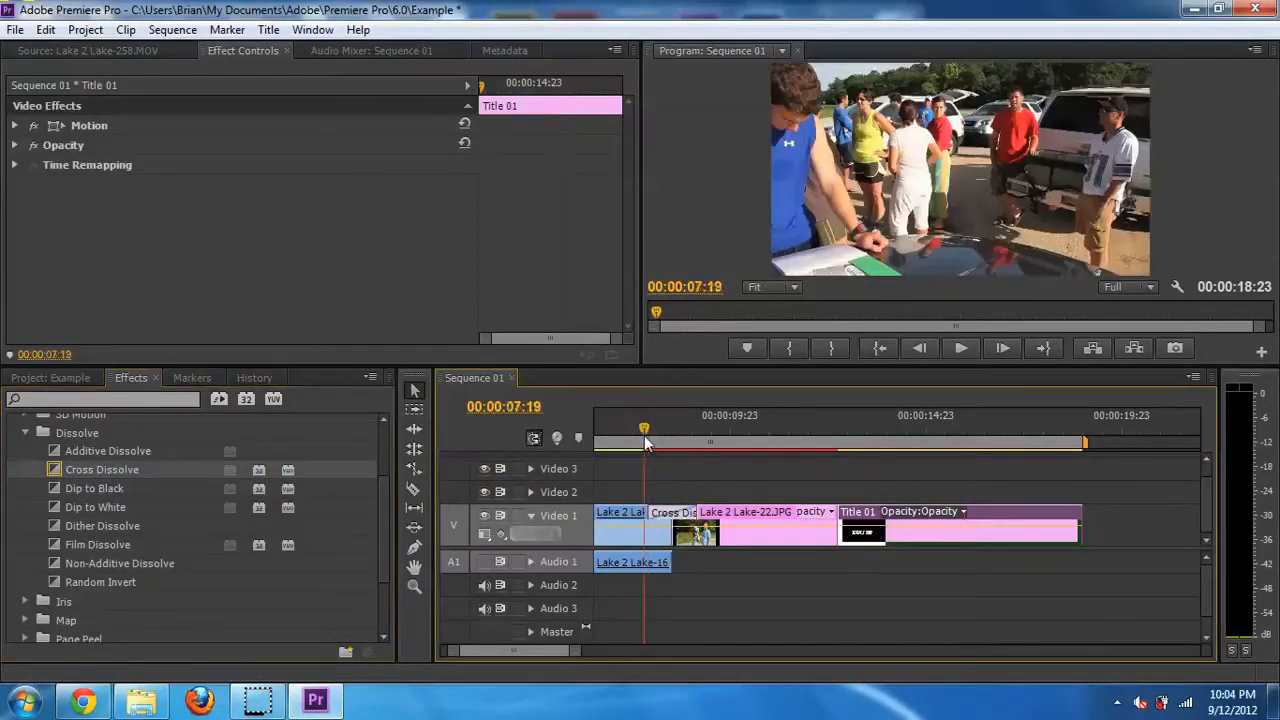
key(space)
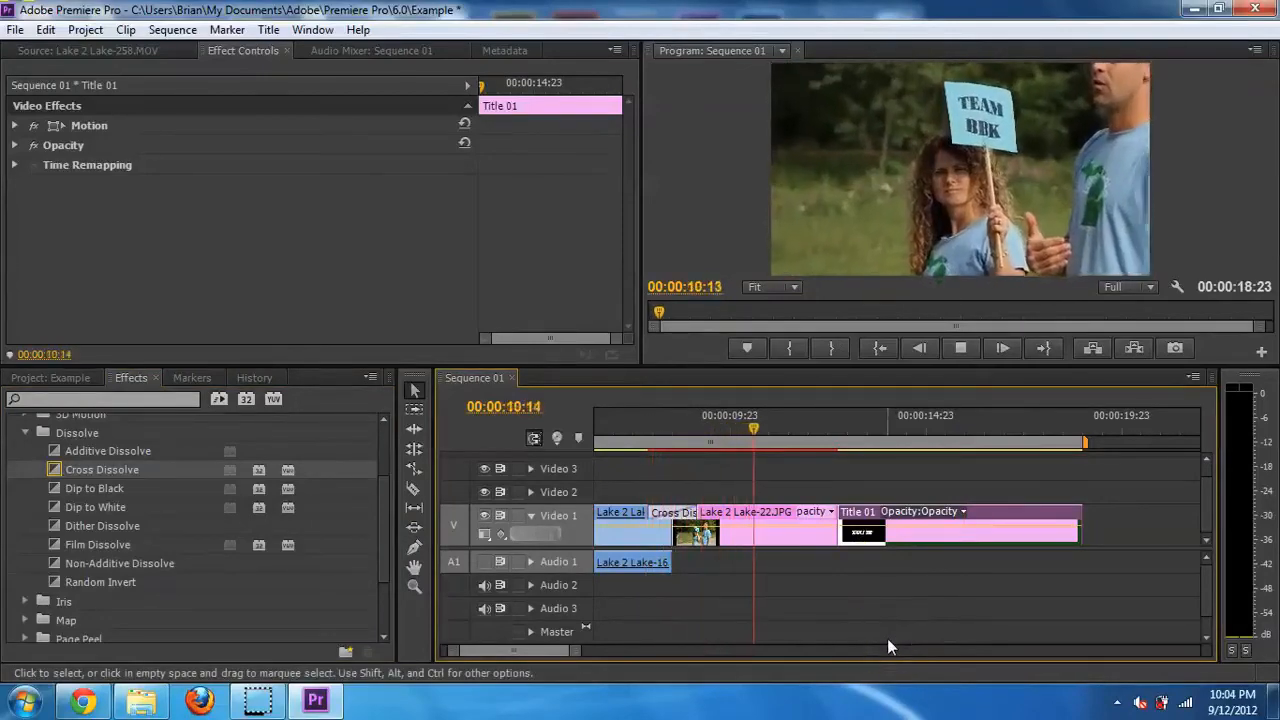
key(space)
click(831, 430)
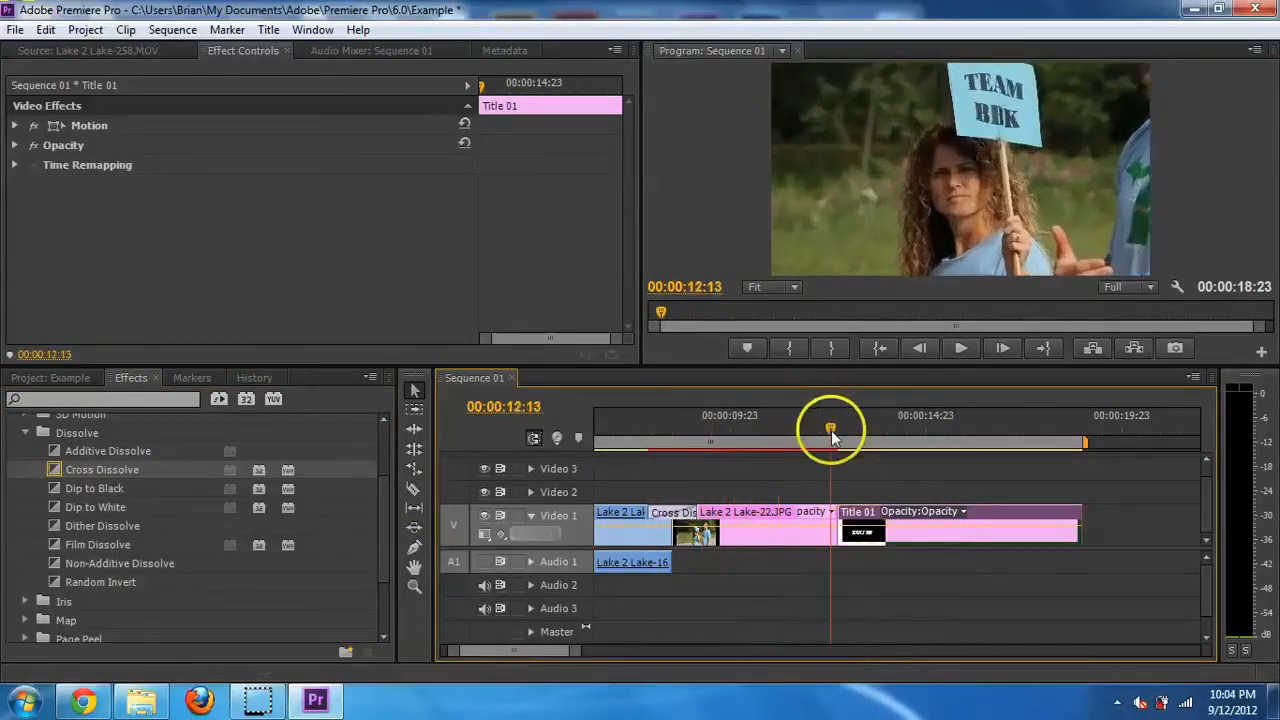
Collapse the Dissolve folder and the Video Transitions folder in the effects list.
click(26, 432)
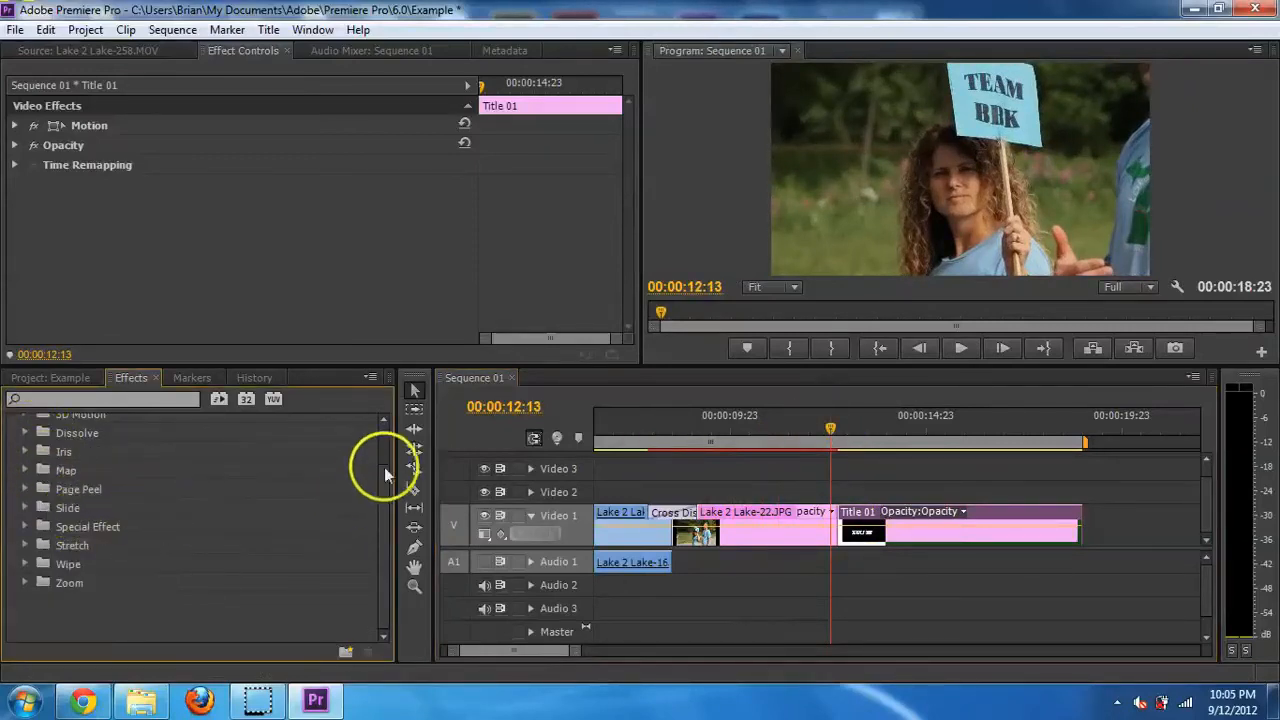
scroll(385, 467, up, 3)
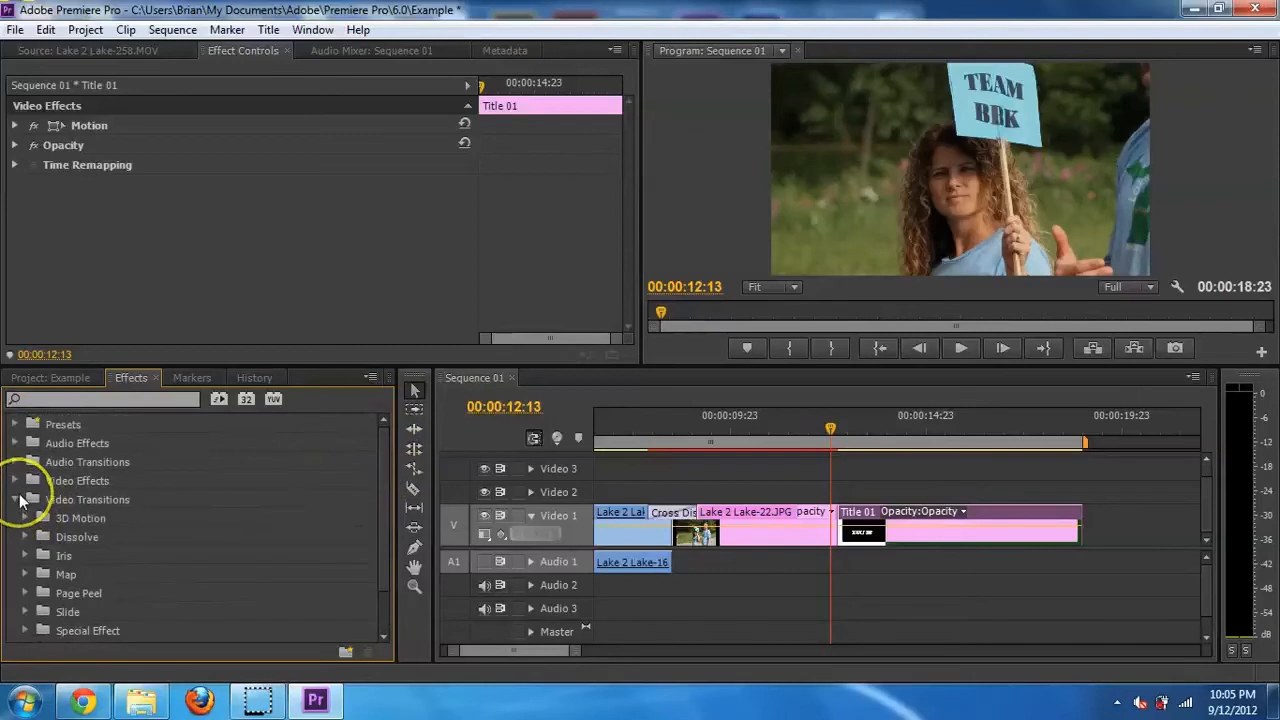
click(16, 499)
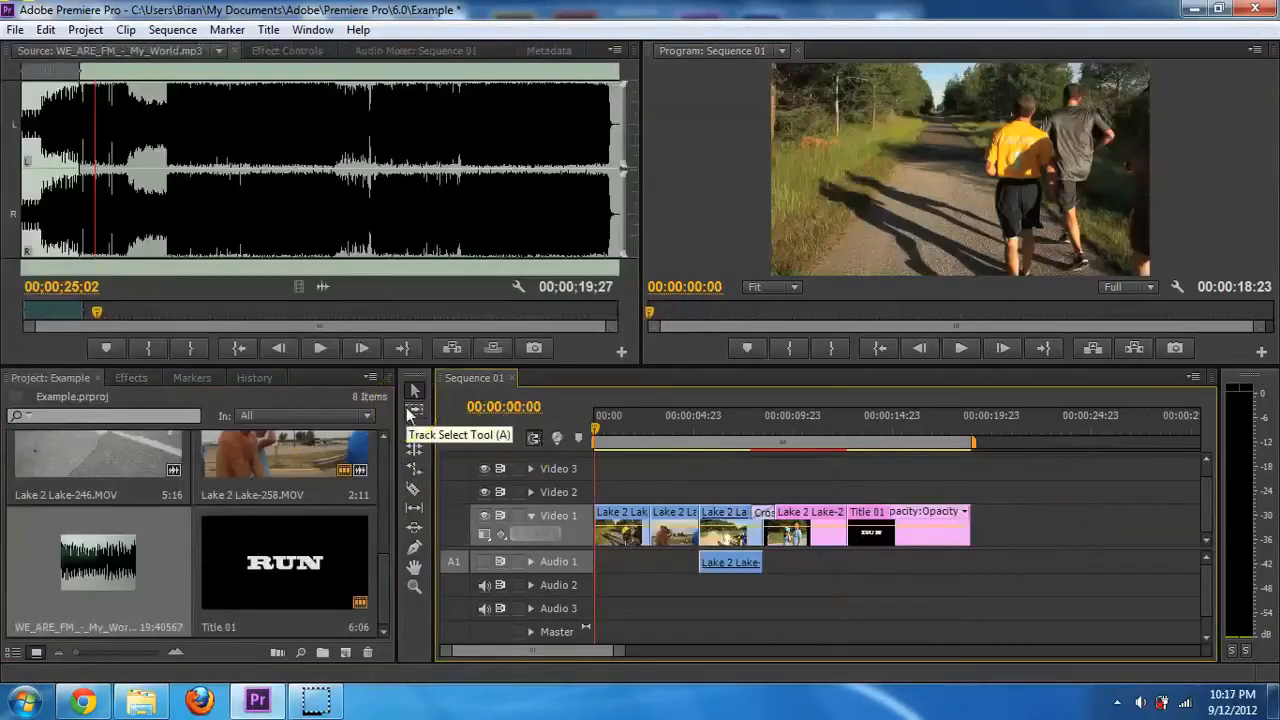
Open WE_ARE_FM_-_My_World.mp3 as the source, listen to its beginning, and set its Out point at 00;00;19;06.
double_click(152, 572)
drag(76, 311, 54, 311)
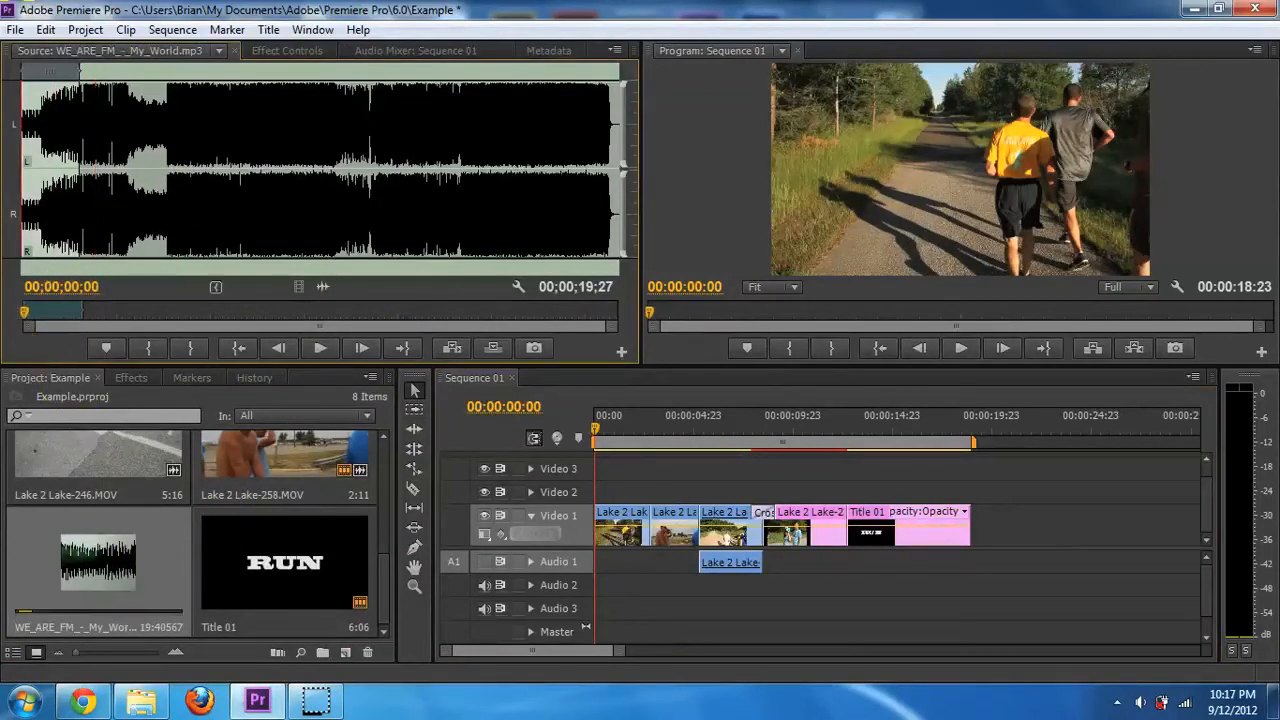
key(space)
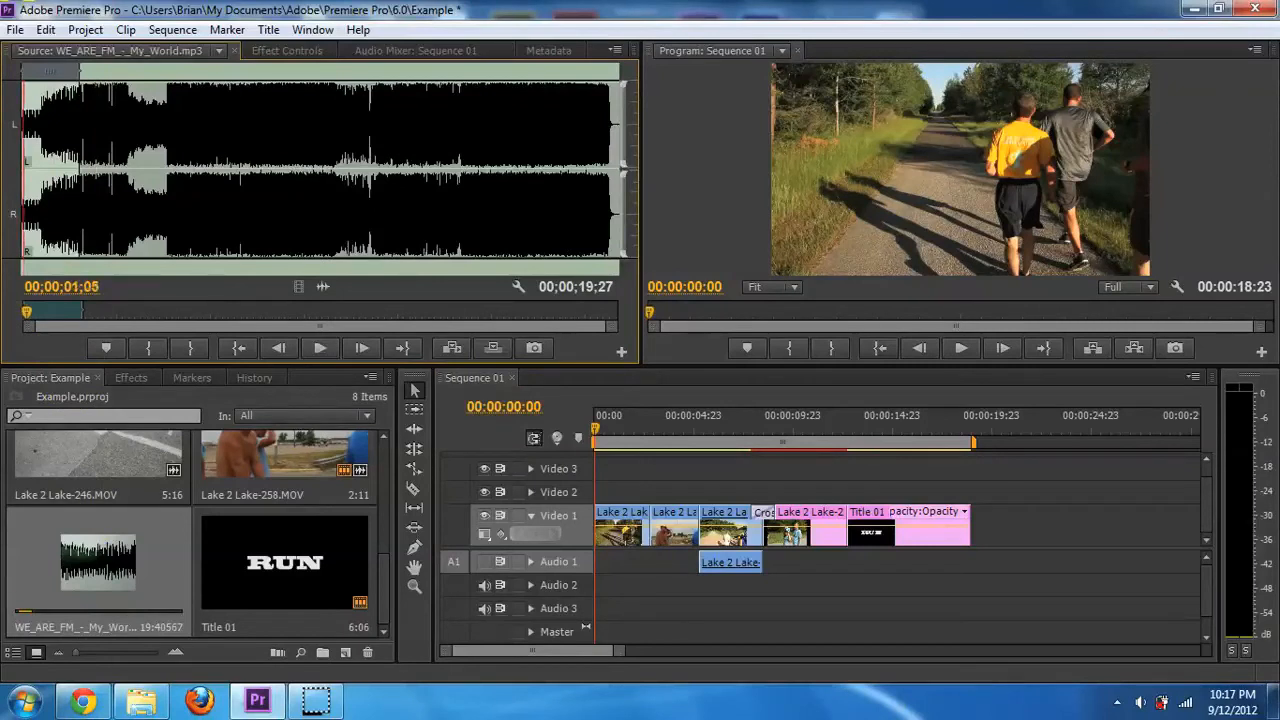
click(88, 314)
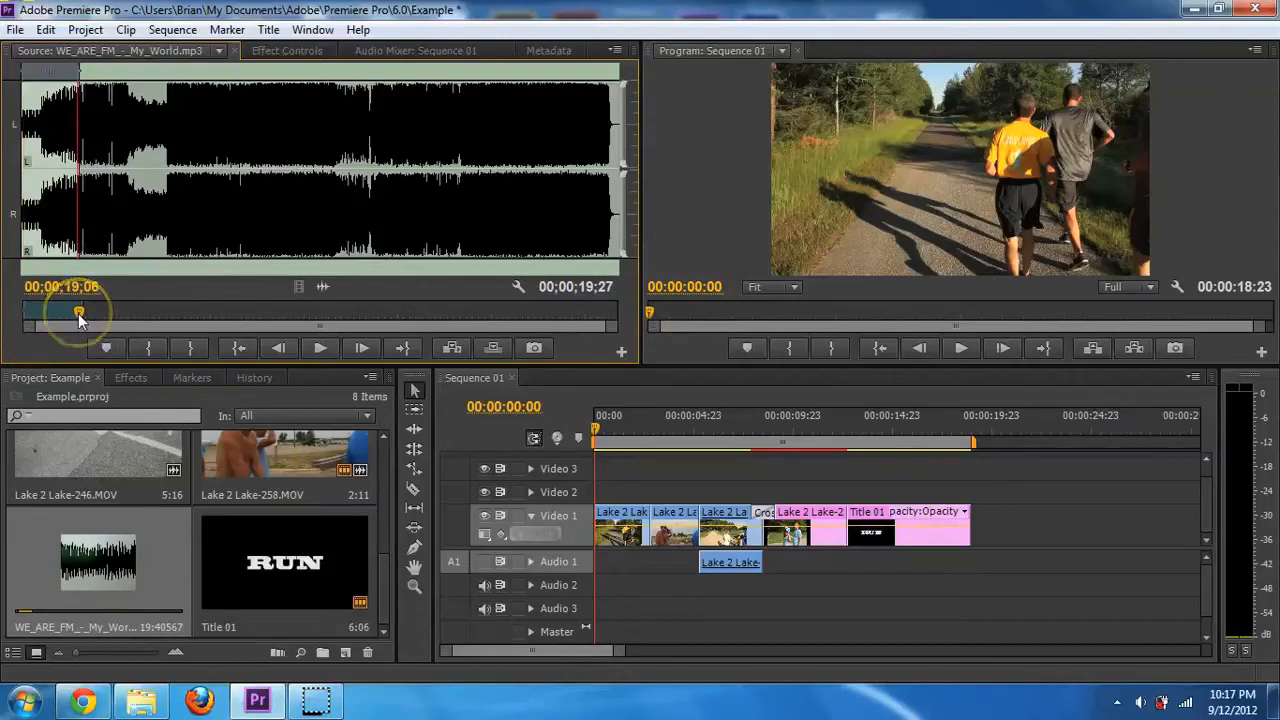
key(o)
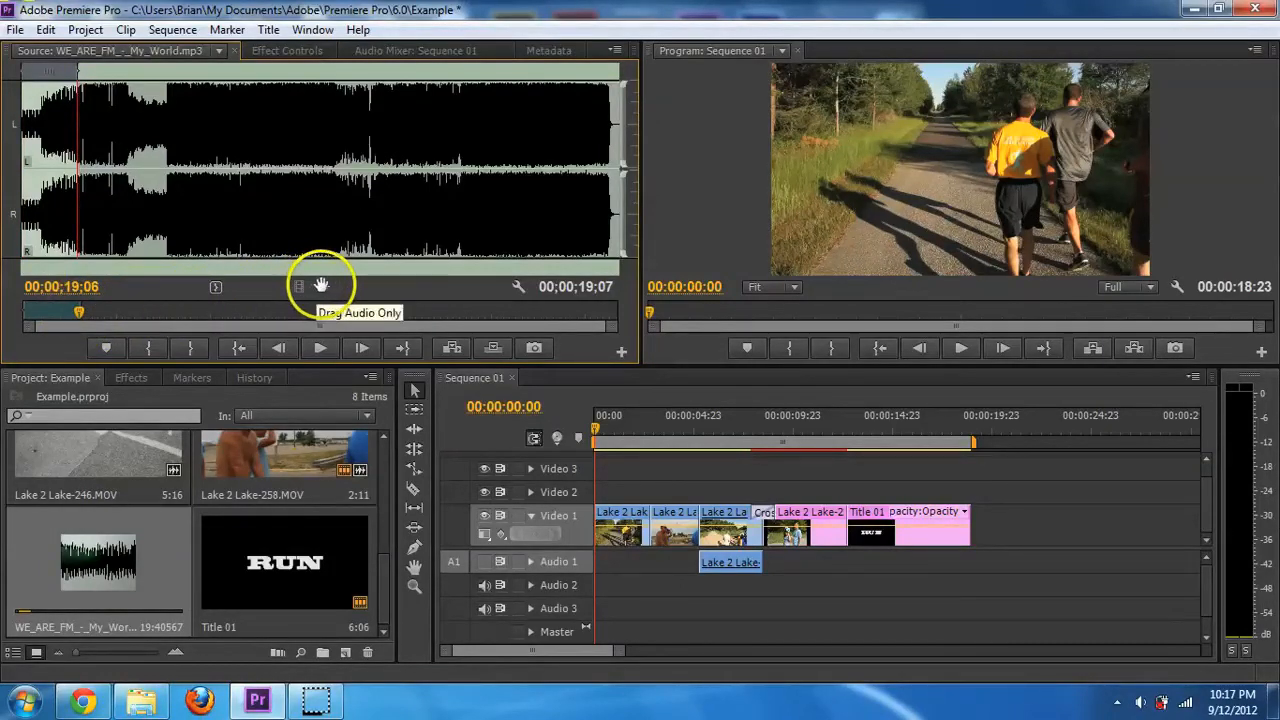
Place the marked music on Audio 2 at the sequence start, and trim its end to match the end of Title 01.
drag(322, 286, 595, 598)
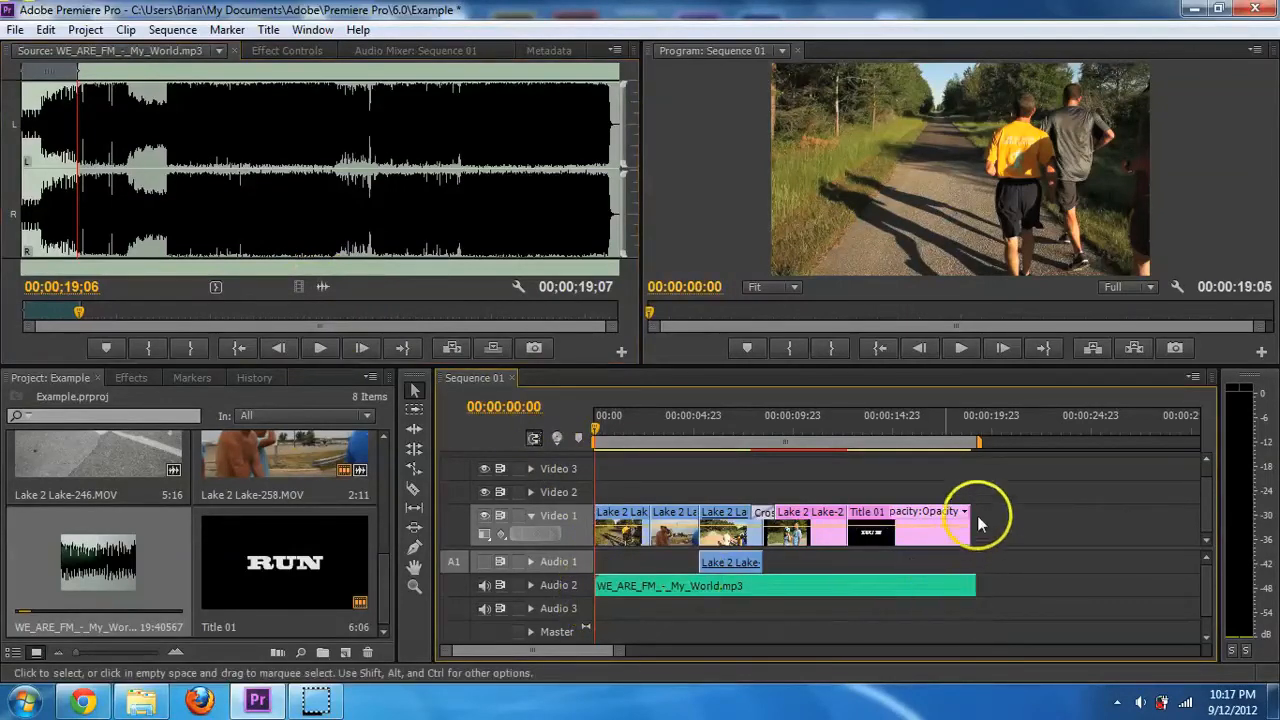
drag(970, 586, 967, 515)
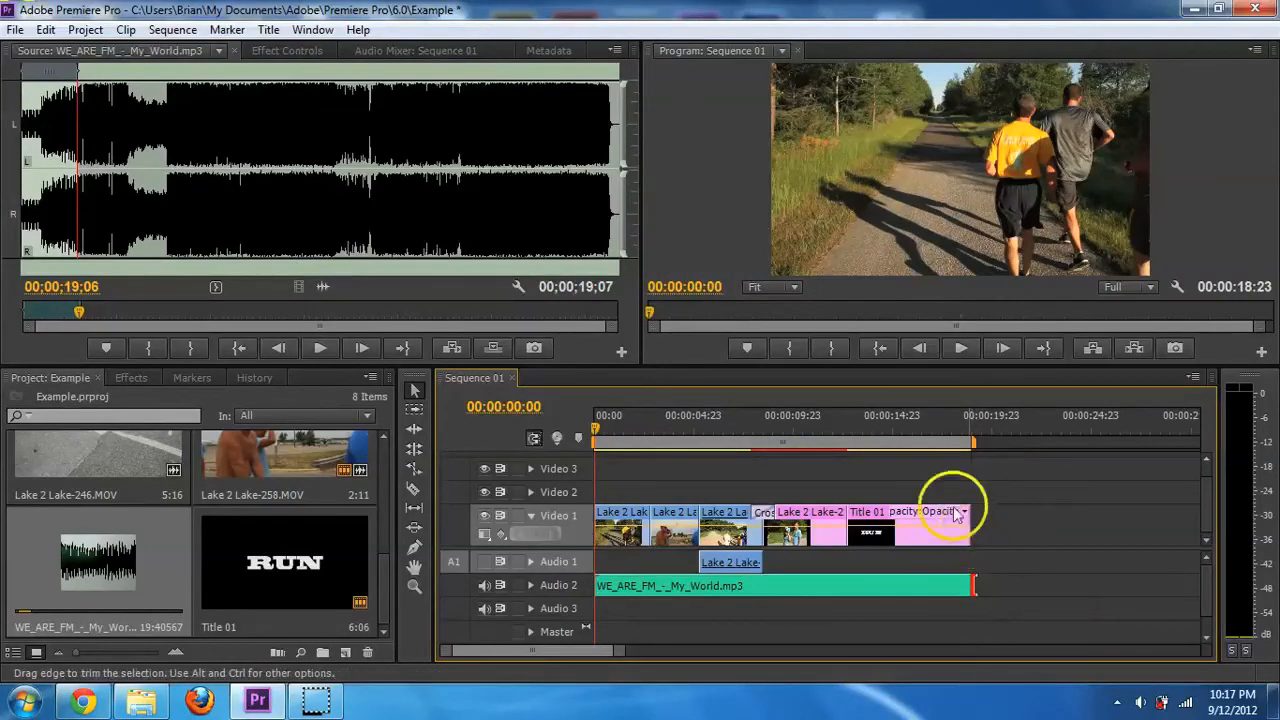
Find the Crossfade audio transitions and apply Constant Power to both the start and the end of the music clip.
click(135, 377)
click(16, 443)
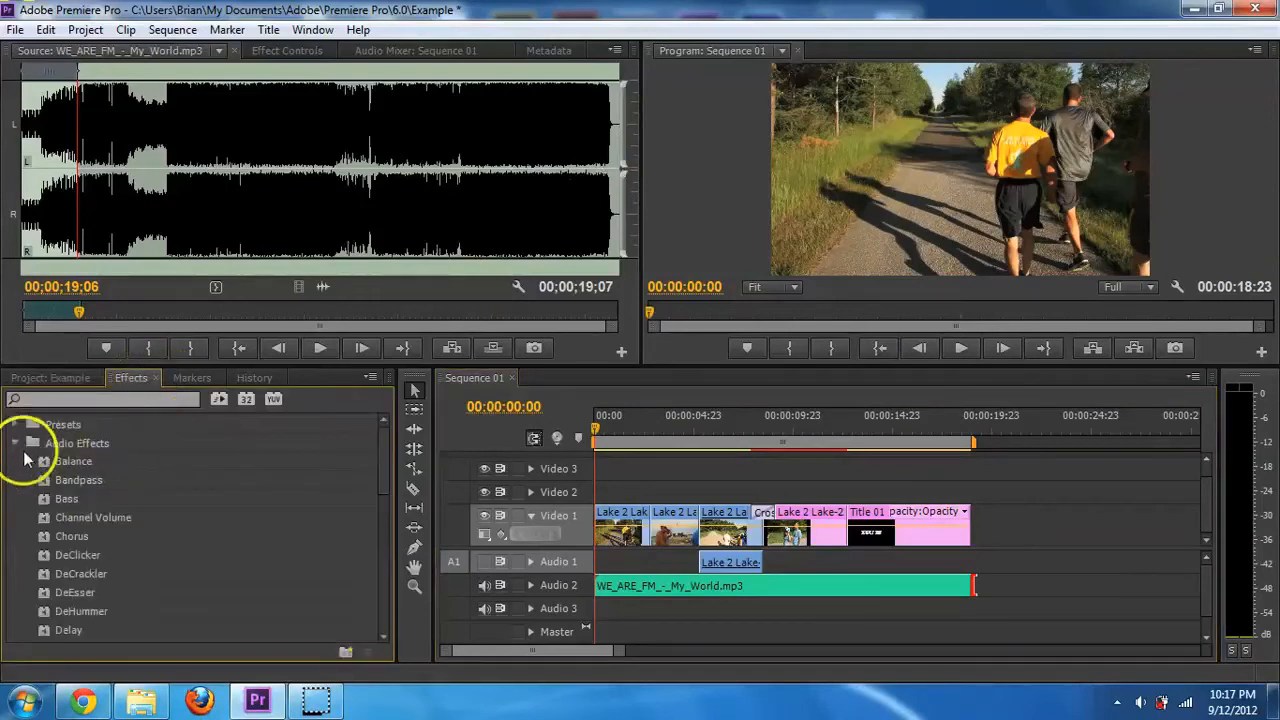
click(15, 445)
click(15, 462)
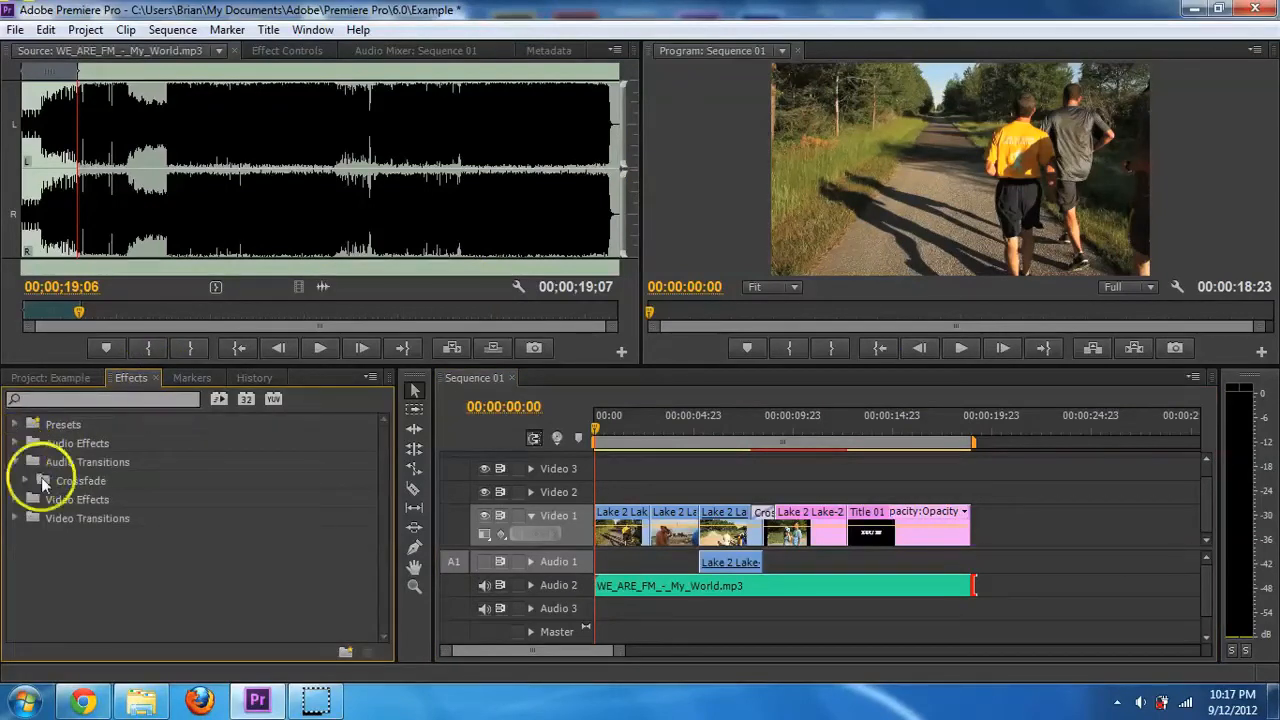
click(27, 481)
drag(100, 517, 600, 586)
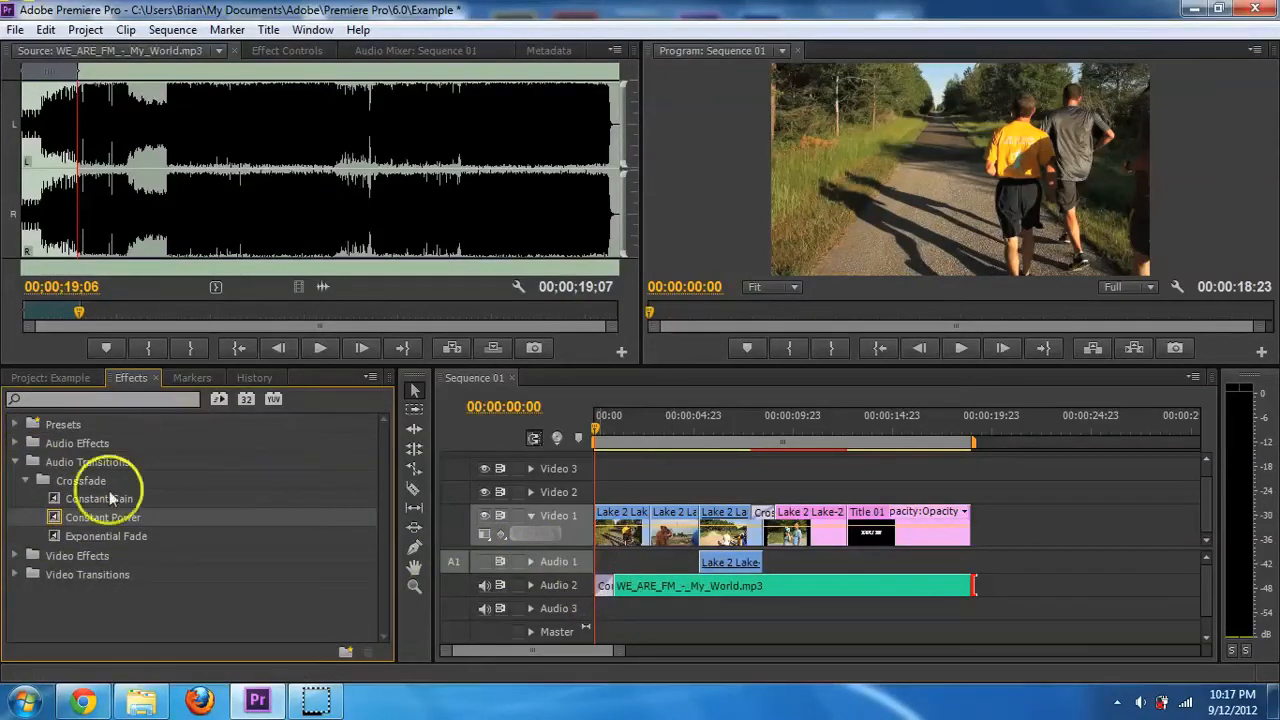
drag(103, 517, 970, 590)
Play the last seconds of the sequence to hear the Constant Power fade at the end of the music.
click(958, 432)
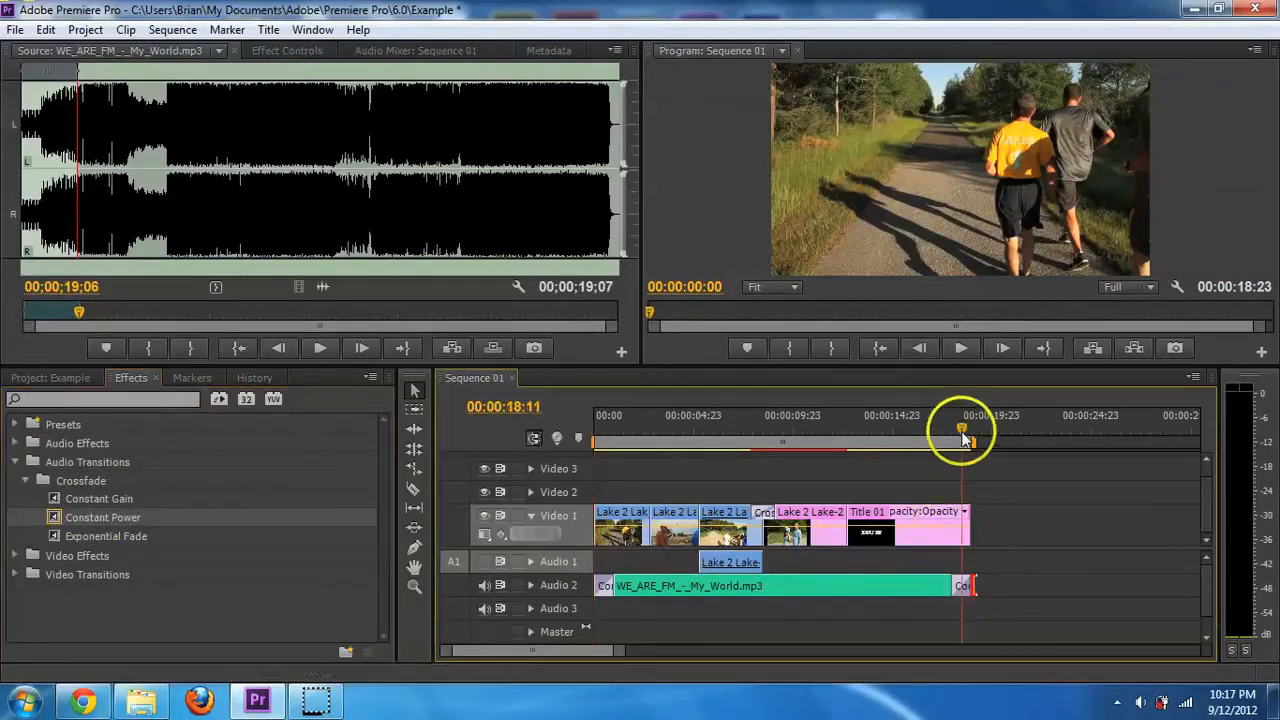
click(929, 438)
key(XF86AudioLowerVolume)
key(space)
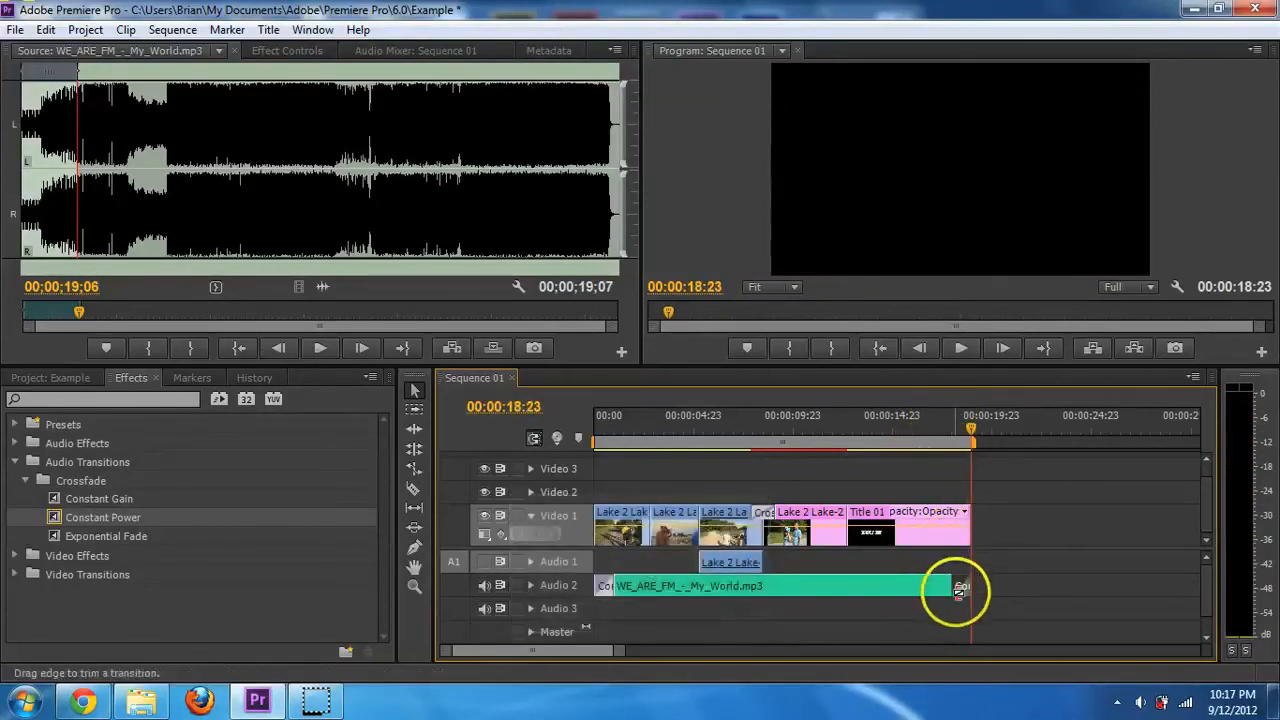
Lengthen the Constant Power fade at the music's end, play it from 00:00:15:15, and collapse the Crossfade folder.
drag(957, 587, 920, 587)
drag(914, 430, 906, 429)
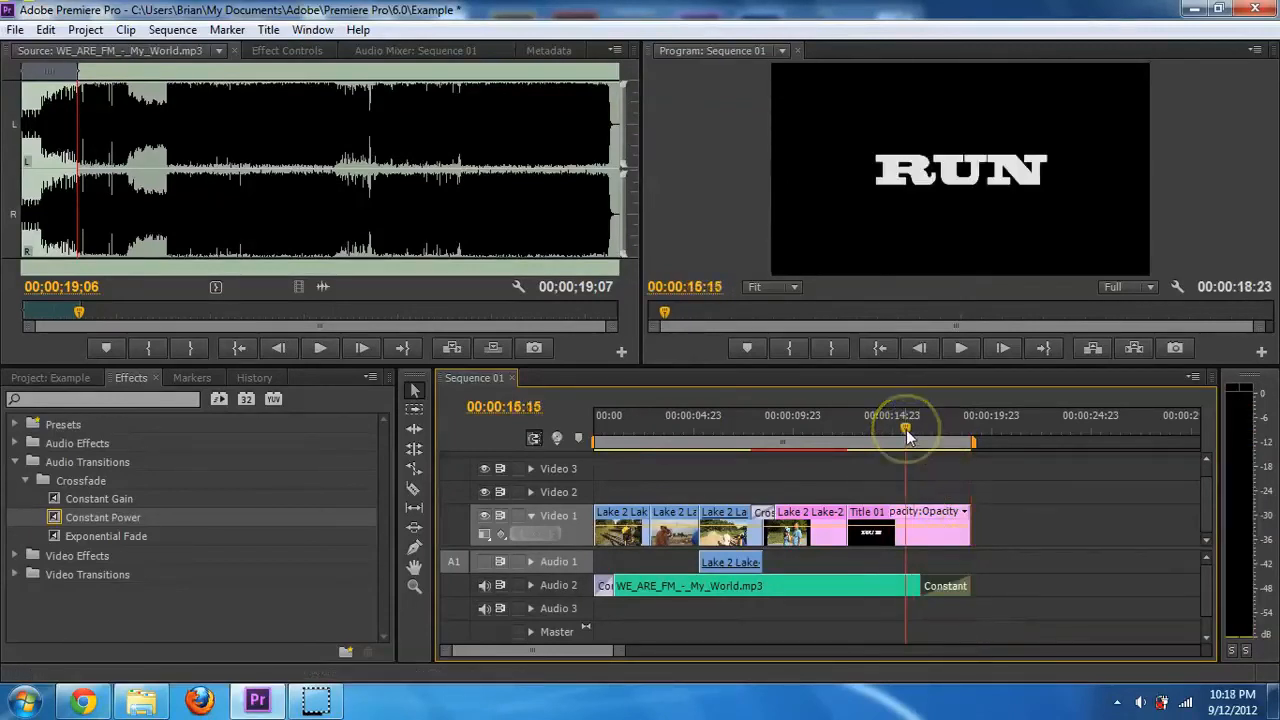
key(space)
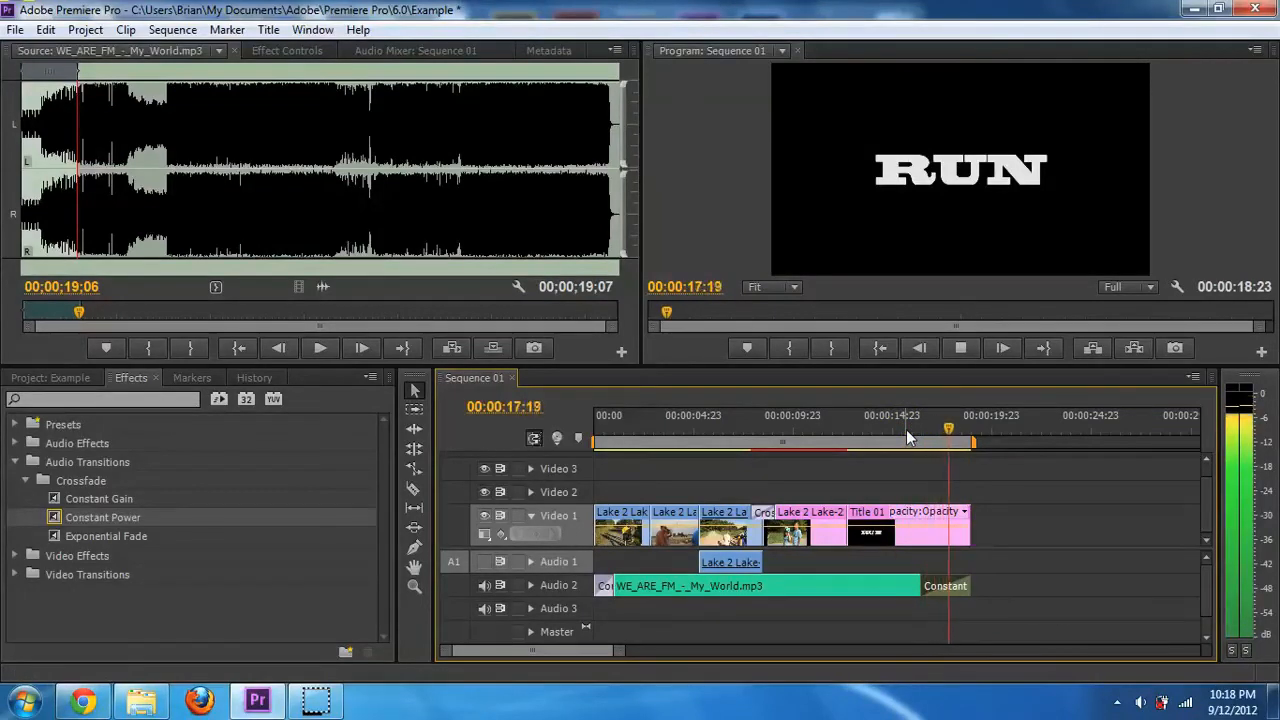
key(space)
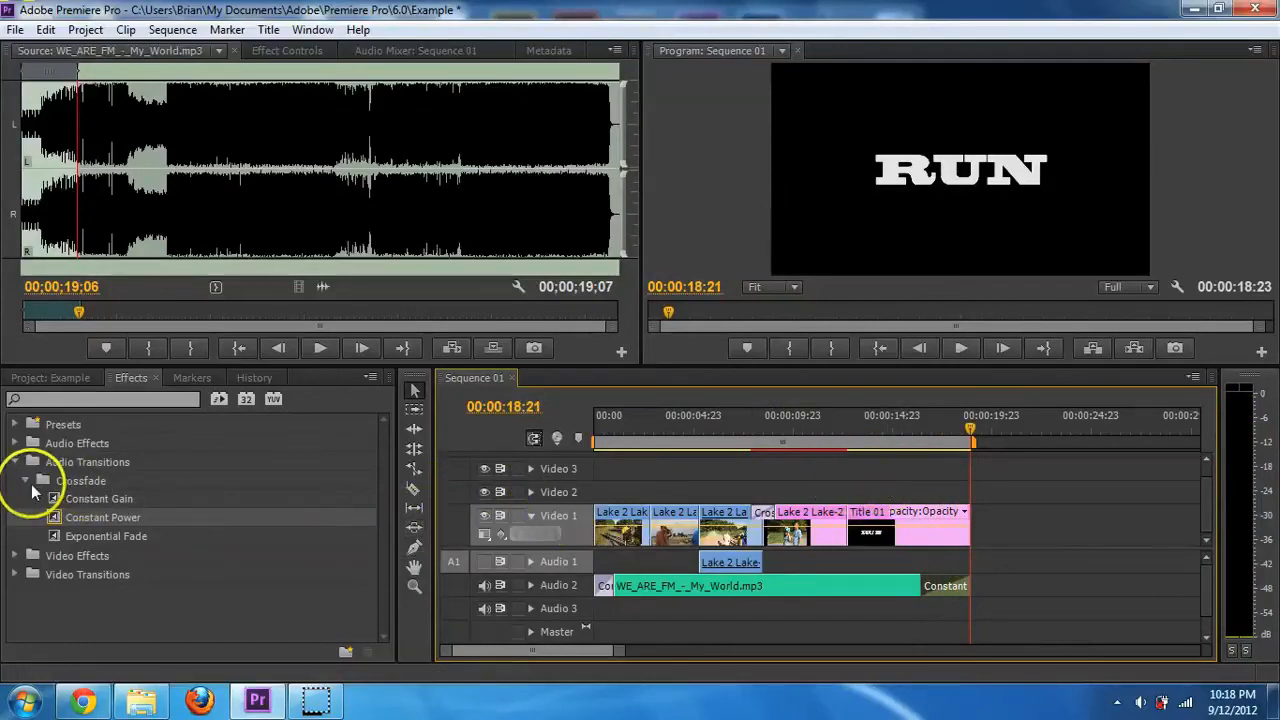
click(27, 481)
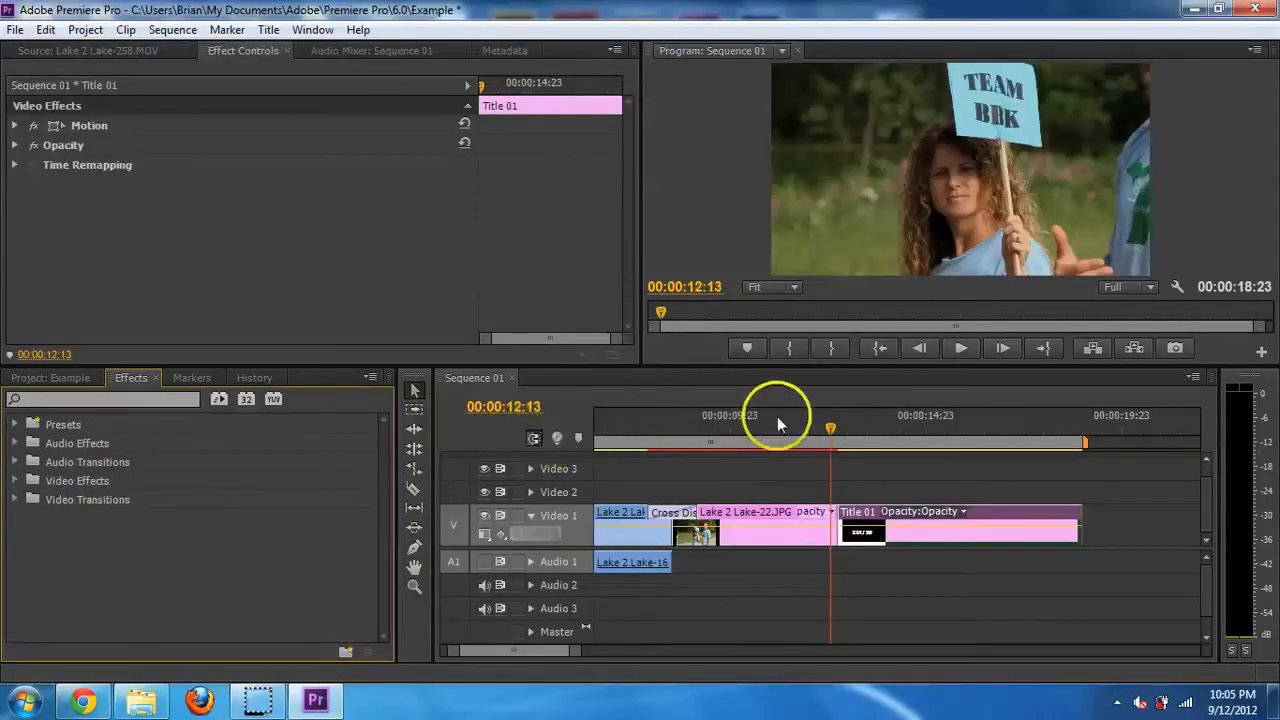
Move the playhead to 00:00:00:10 near the beginning of the sequence.
click(620, 440)
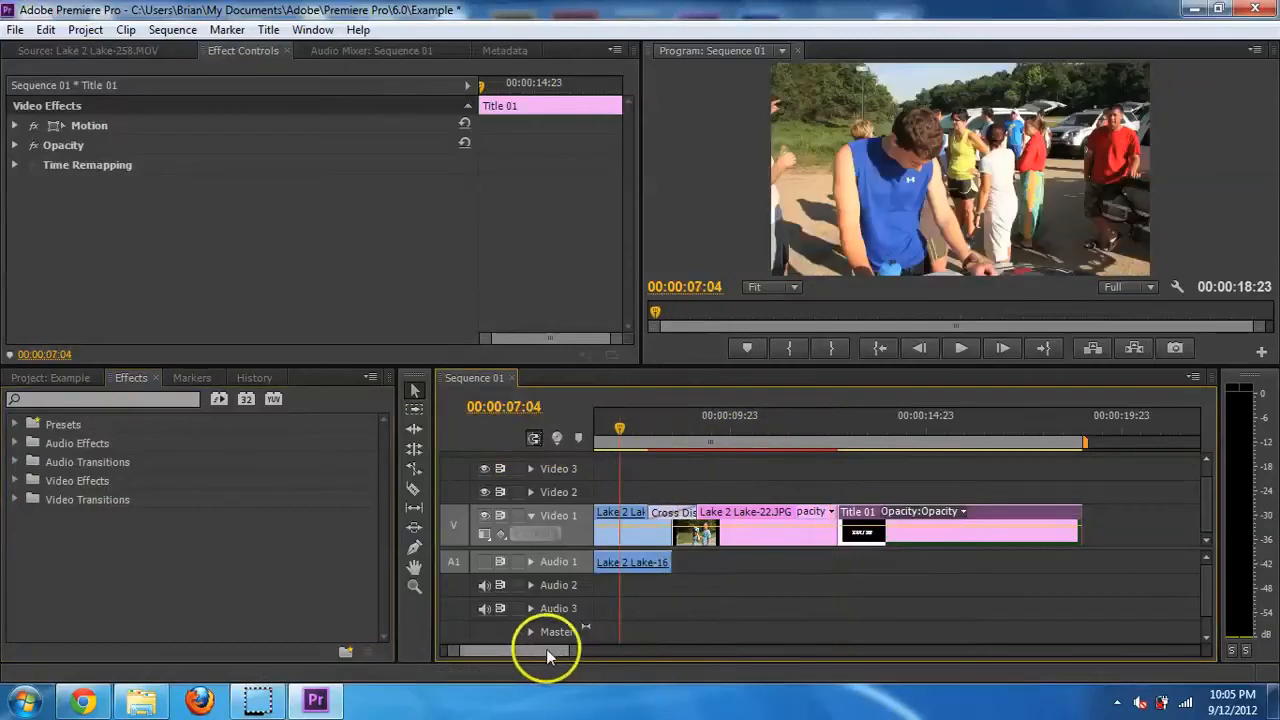
drag(547, 652, 485, 654)
click(630, 432)
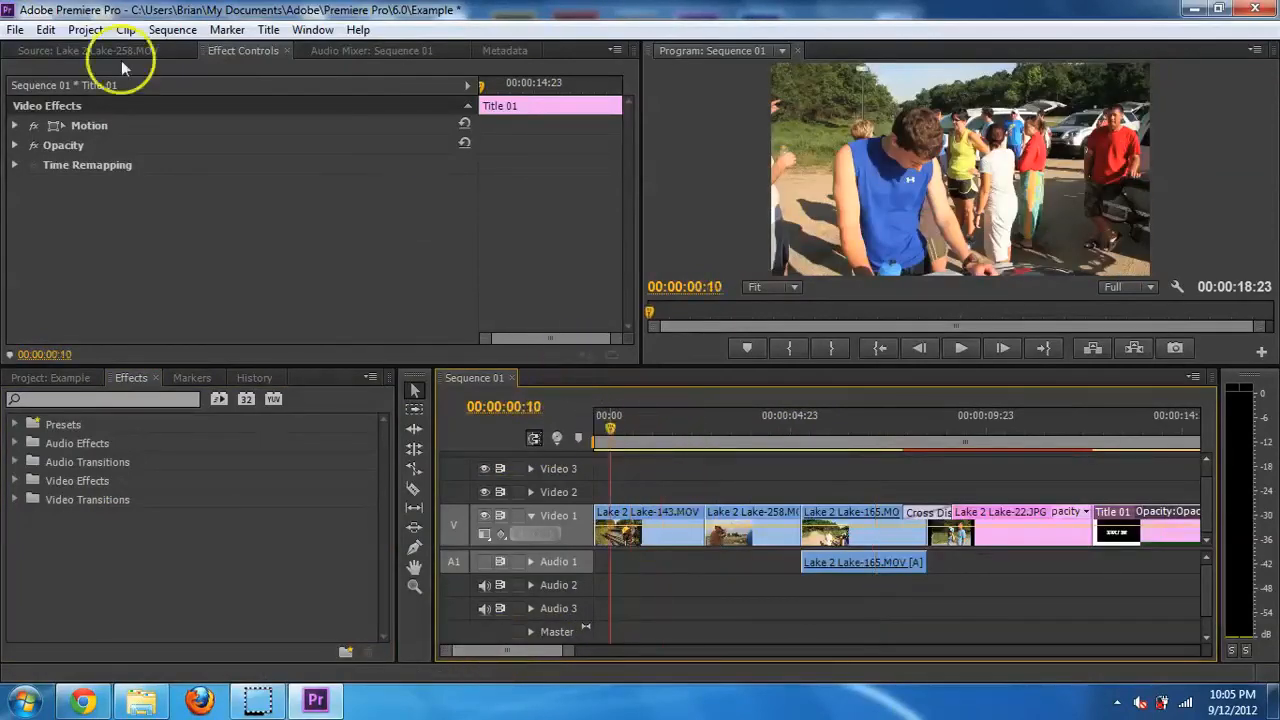
Open the media export settings for Sequence 01 and set the format to H.264.
click(12, 31)
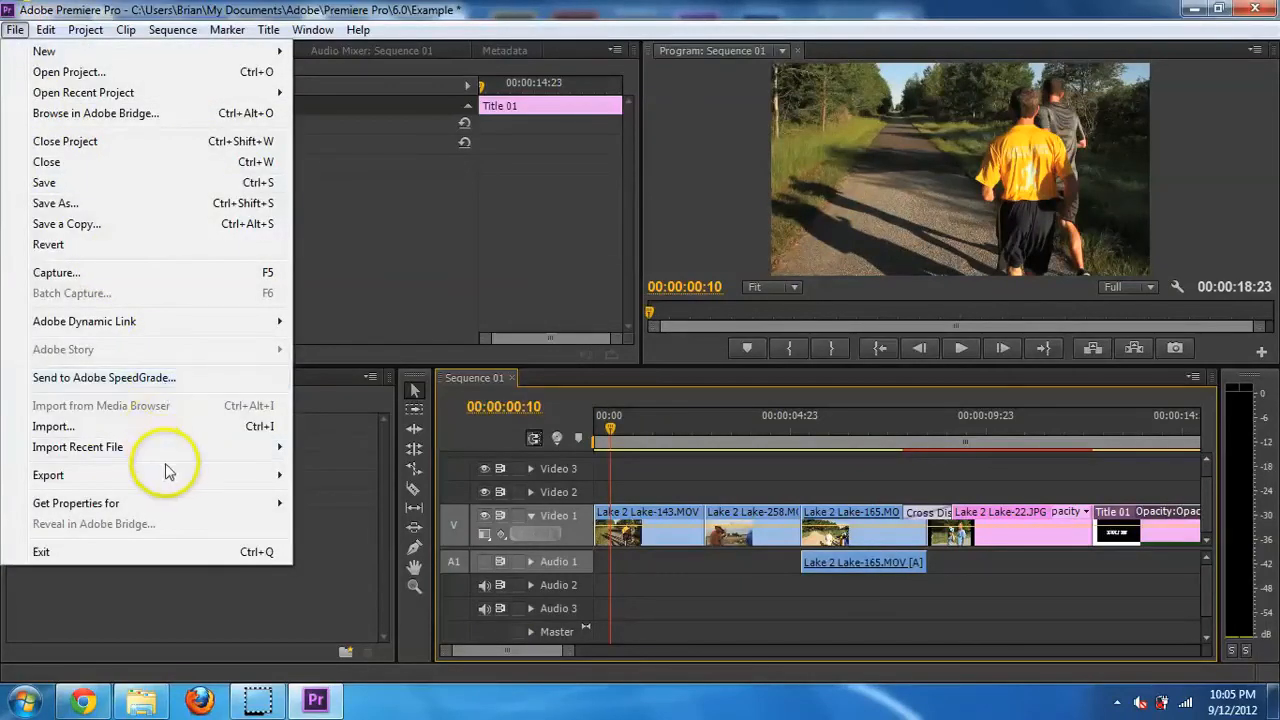
mouse_move(167, 476)
click(364, 479)
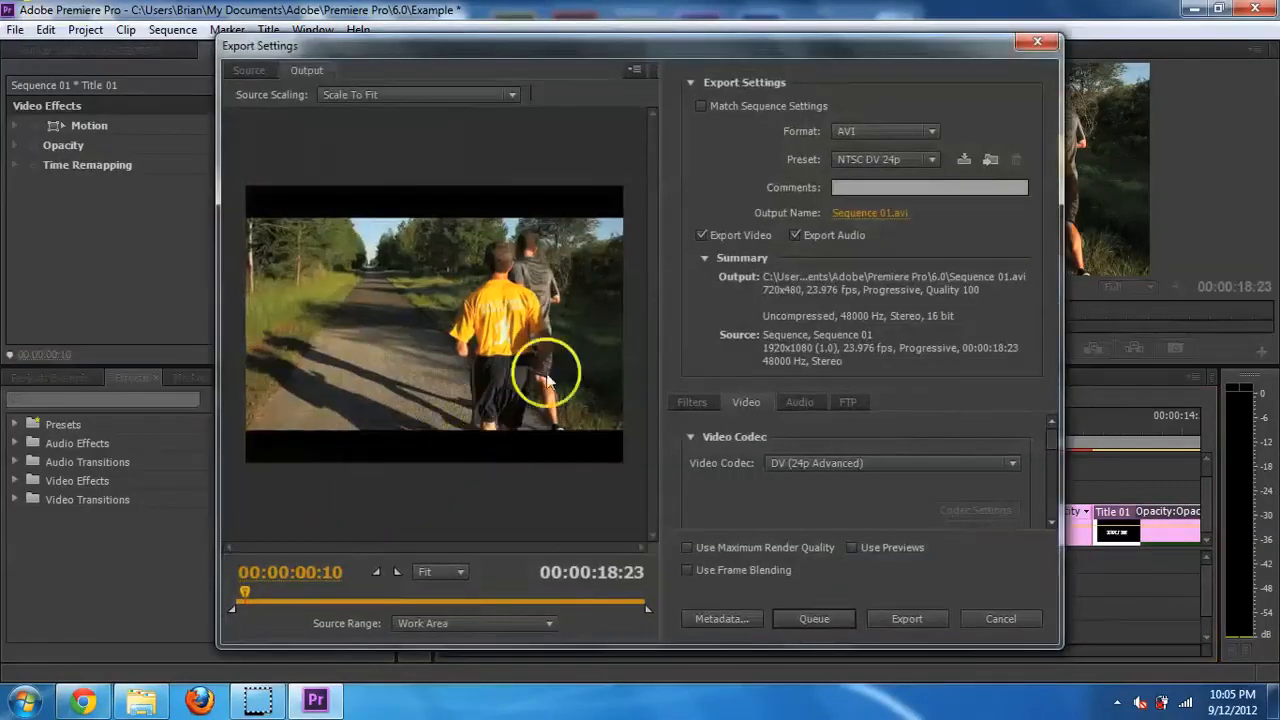
click(917, 156)
click(918, 157)
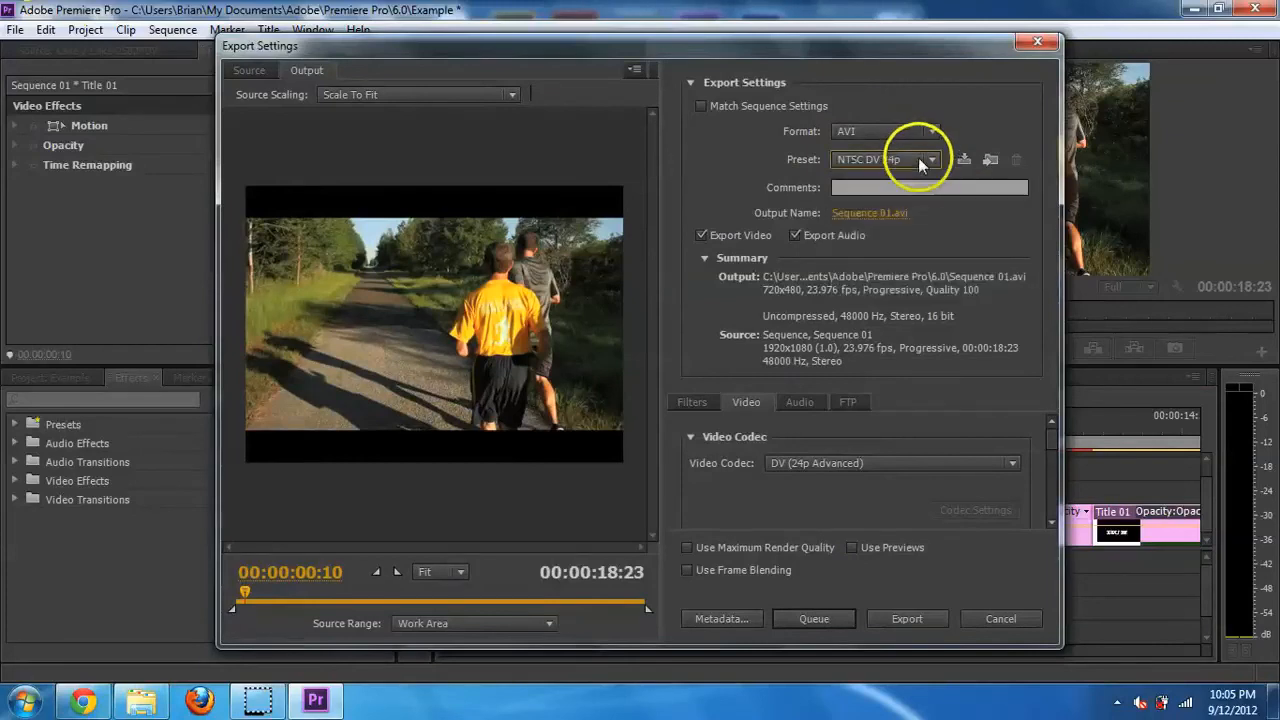
click(929, 132)
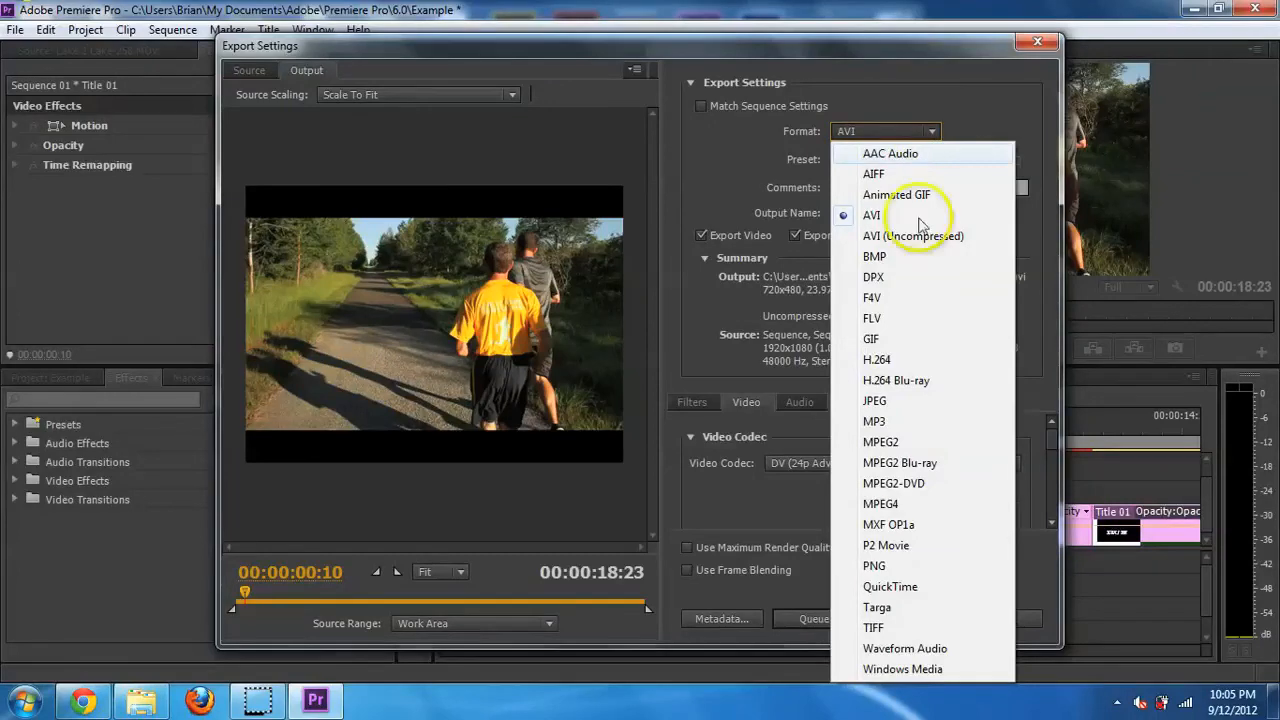
click(900, 370)
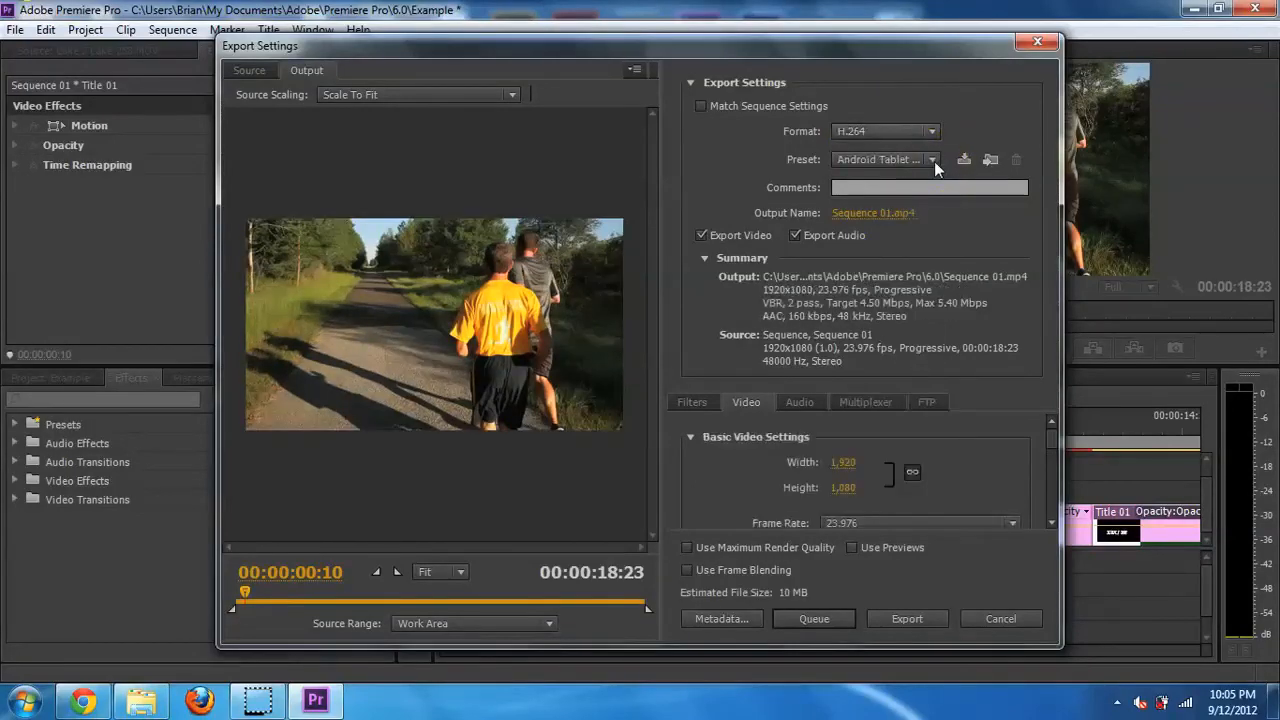
Choose the YouTube HD 720p 23.976 export preset, and close the export settings without exporting.
click(932, 160)
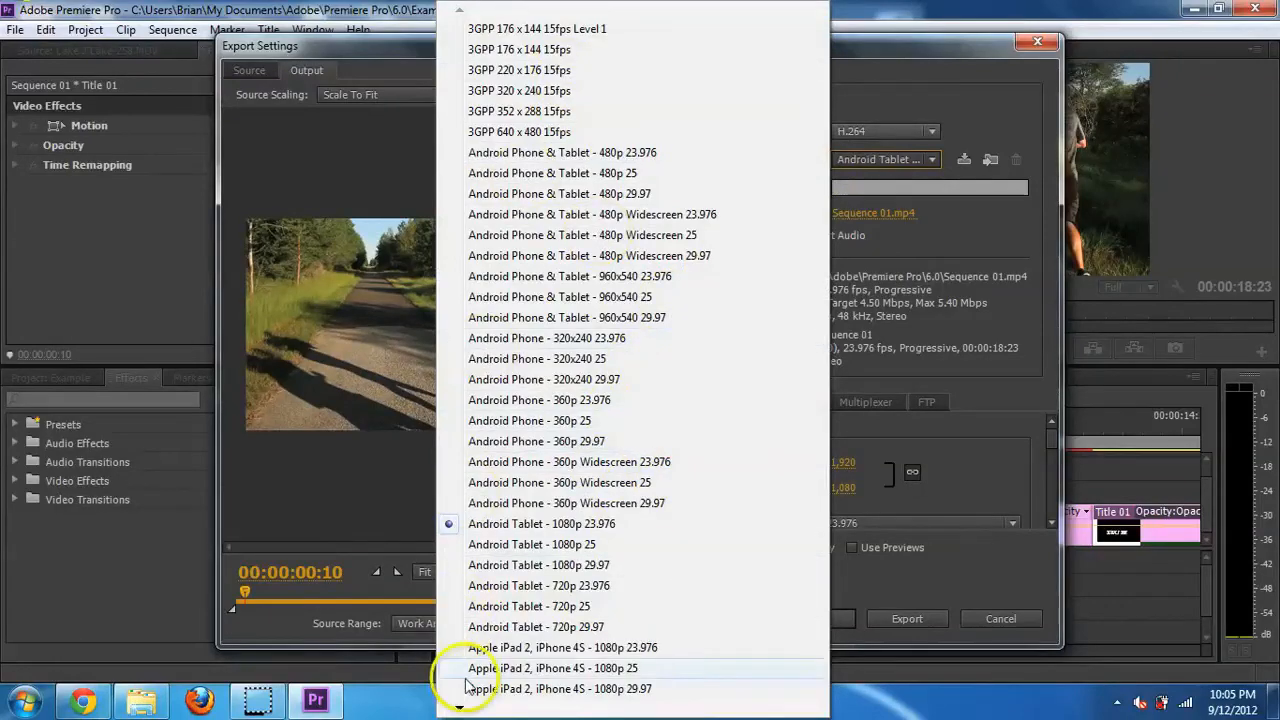
mouse_move(464, 712)
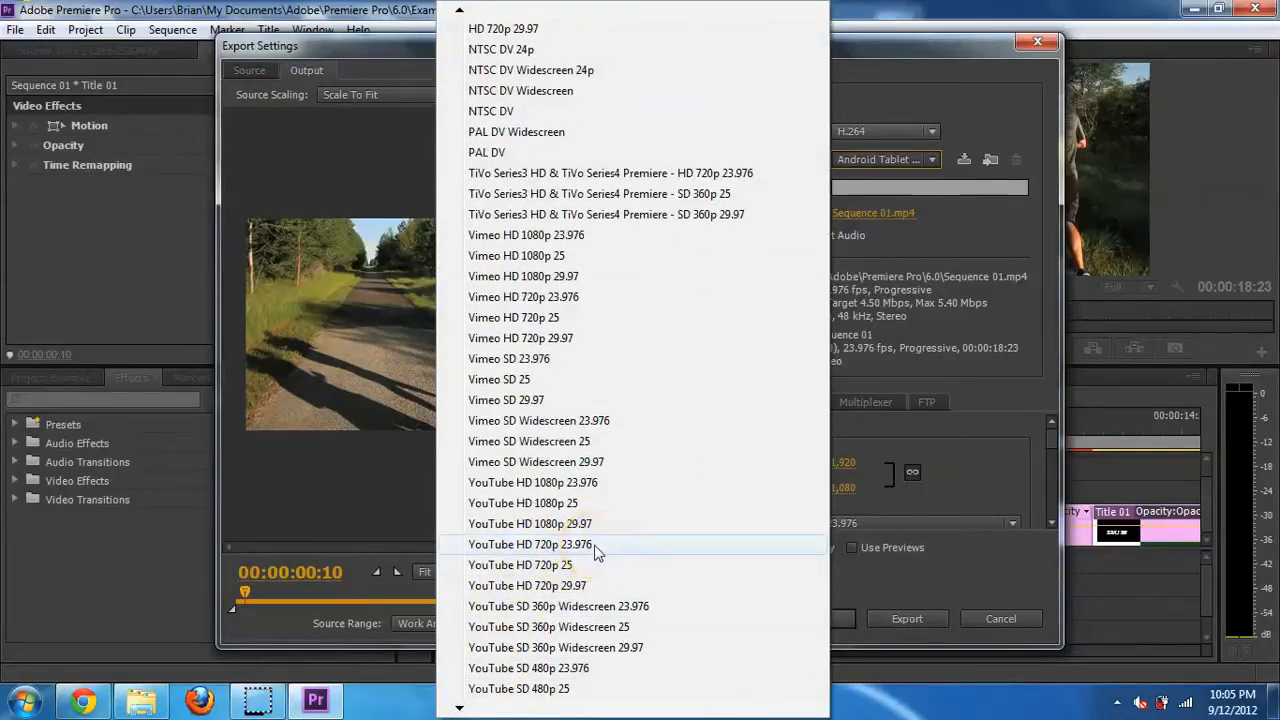
click(565, 545)
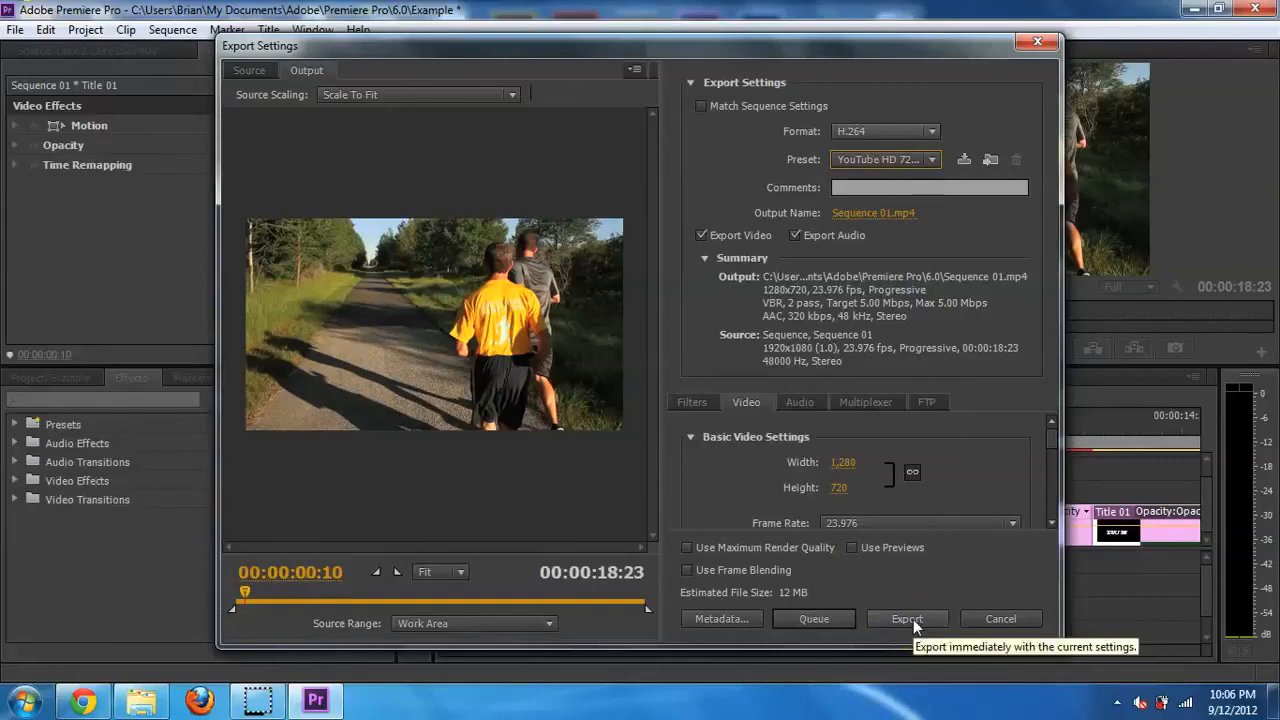
click(970, 624)
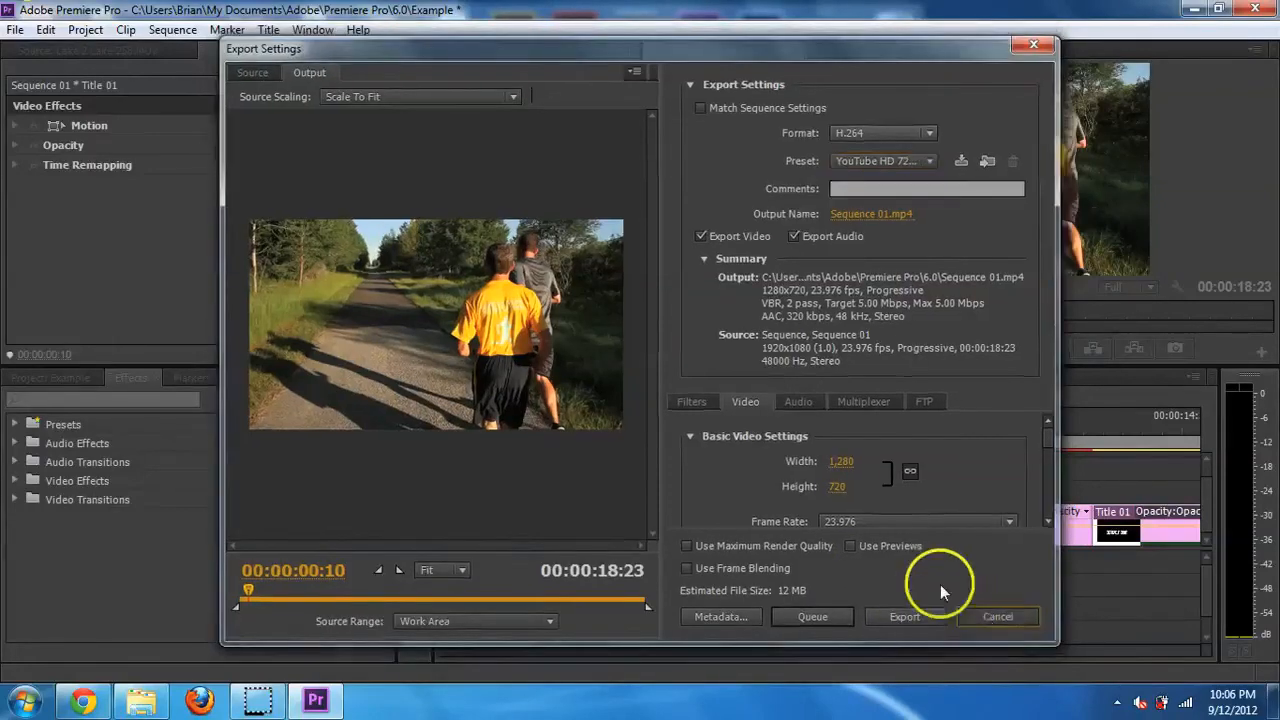